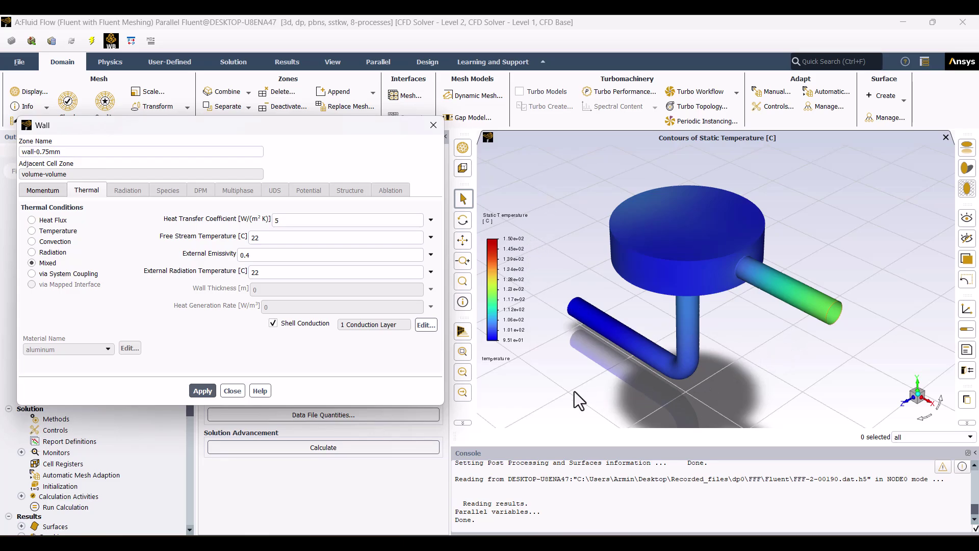
# - Close the Wall dialog and make the Solid body visible in SpaceClaim's Structure tree
pyautogui.click(240, 394)
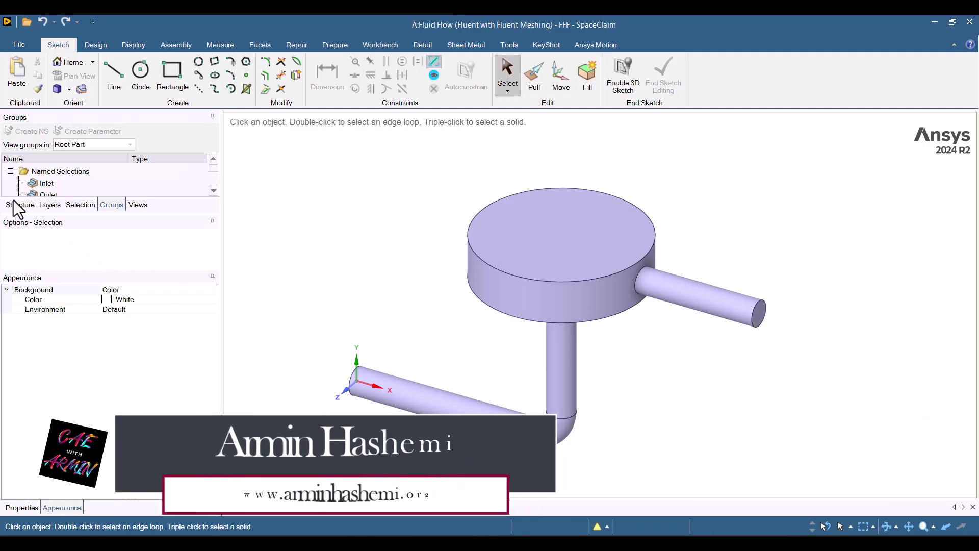
pyautogui.click(23, 204)
pyautogui.click(29, 141)
pyautogui.scroll(1, 776, 306)
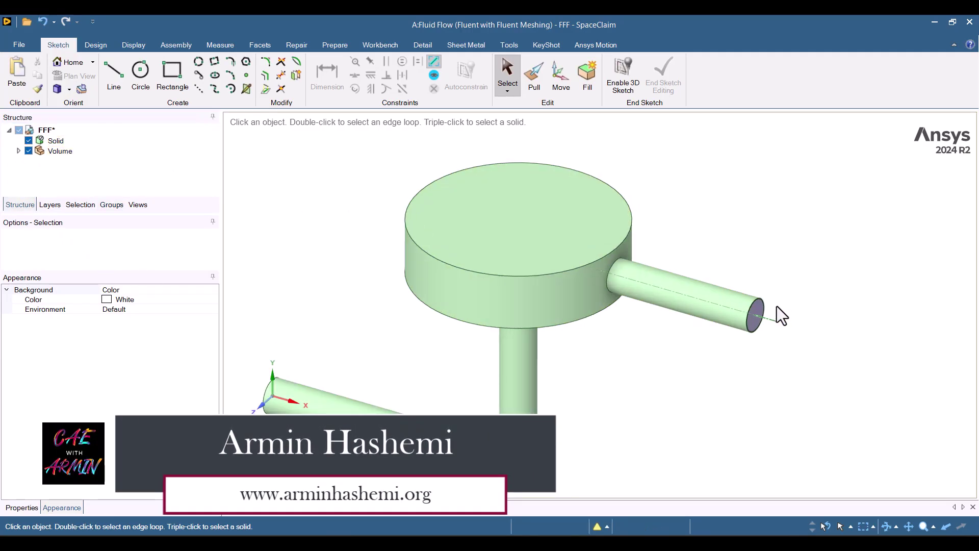
pyautogui.scroll(3, 776, 306)
pyautogui.scroll(-2, 776, 306)
pyautogui.scroll(-5, 776, 306)
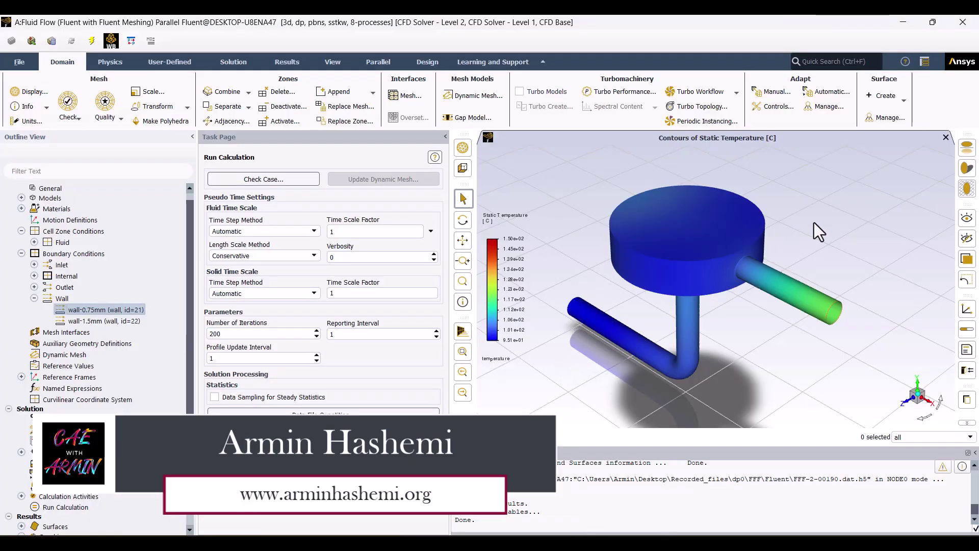
pyautogui.scroll(1, 847, 279)
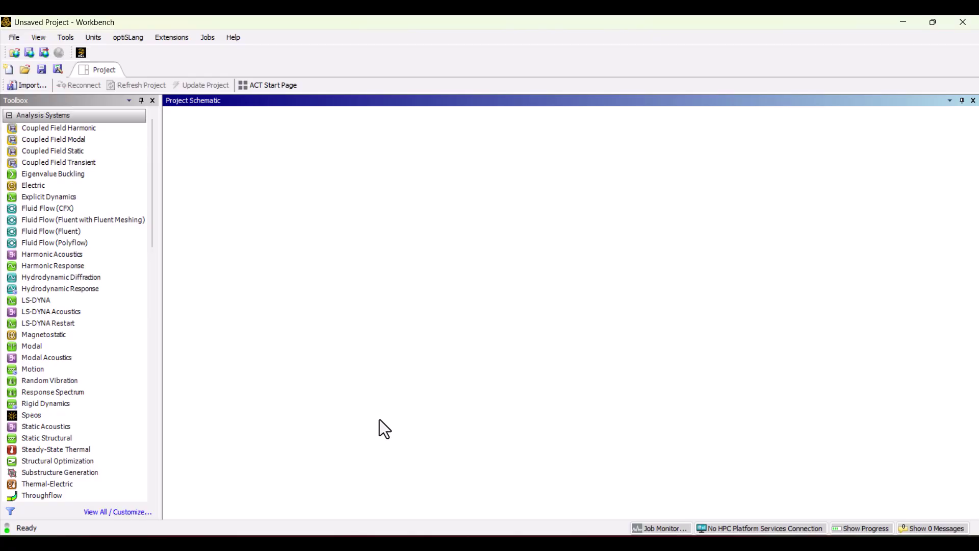
# - Add a Fluid Flow (Fluent with Fluent Meshing) system, keeping its default name
pyautogui.click(58, 222)
pyautogui.doubleClick(58, 222)
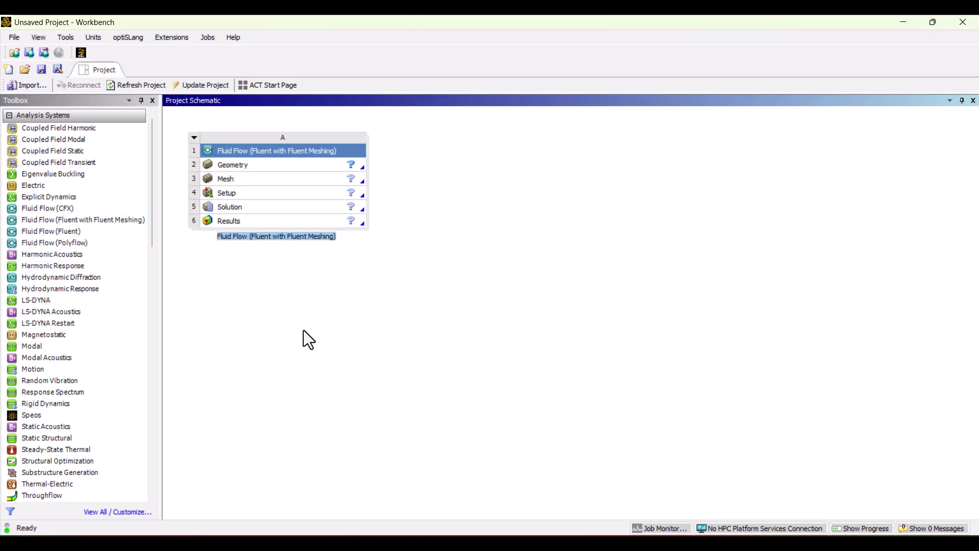
pyautogui.click(303, 329)
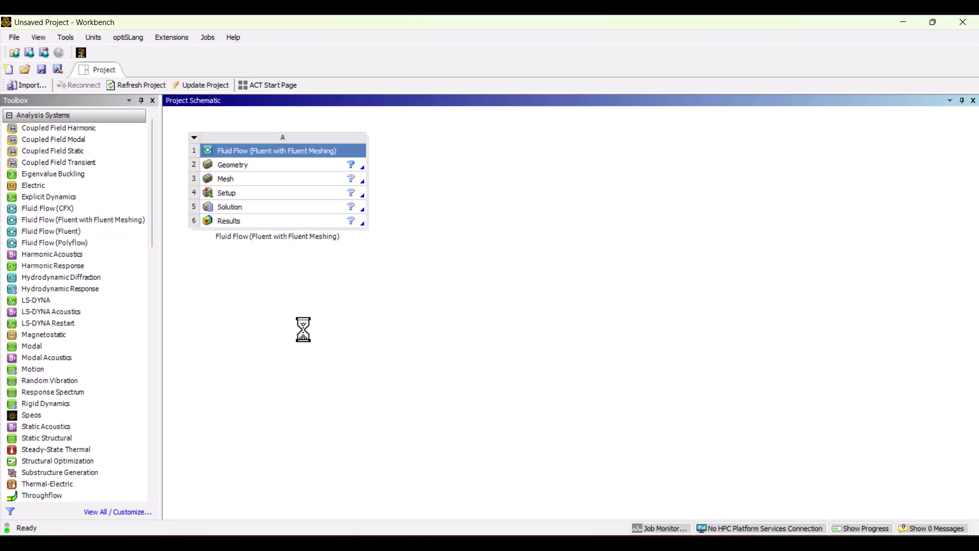
# - Import the existing geometry file into the Geometry cell and open it in SpaceClaim
pyautogui.rightClick(240, 166)
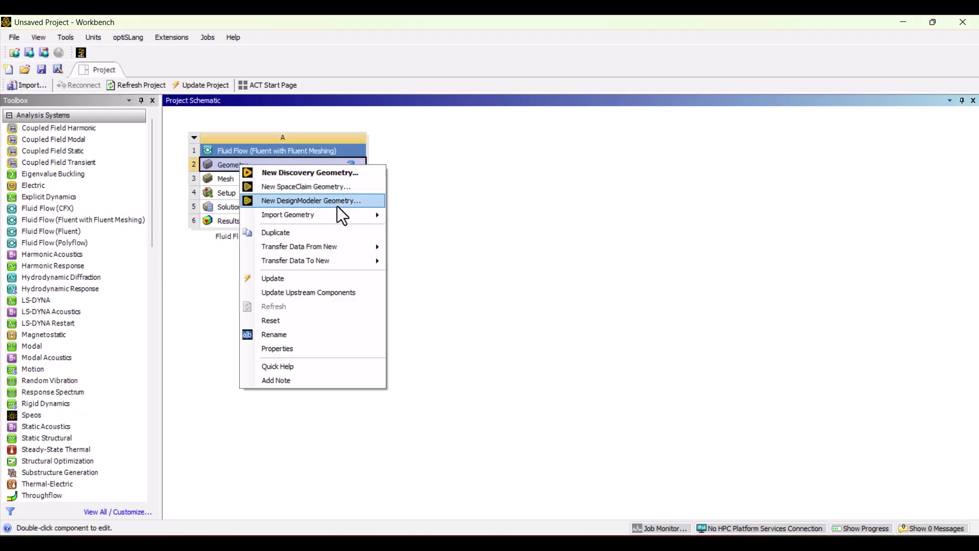
pyautogui.moveTo(287, 214)
pyautogui.click(432, 244)
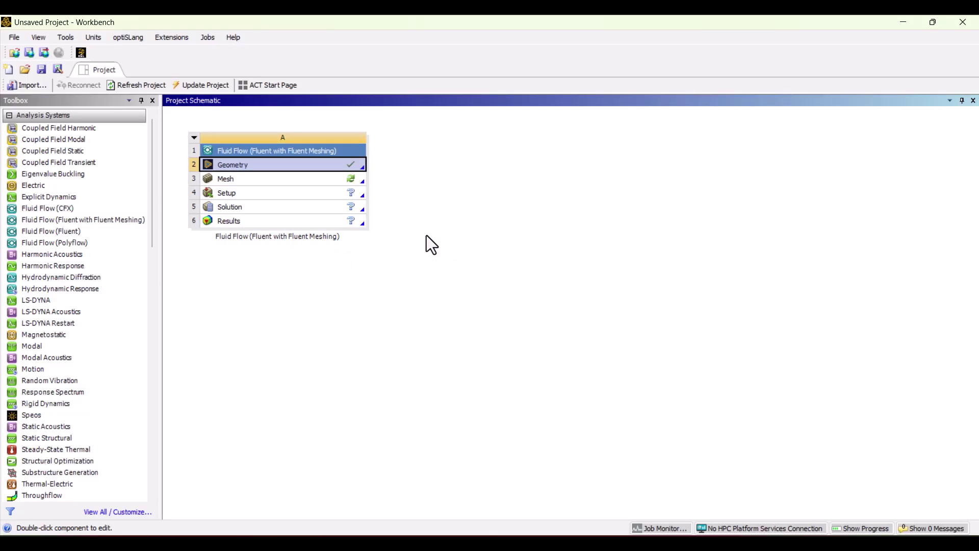
pyautogui.doubleClick(264, 166)
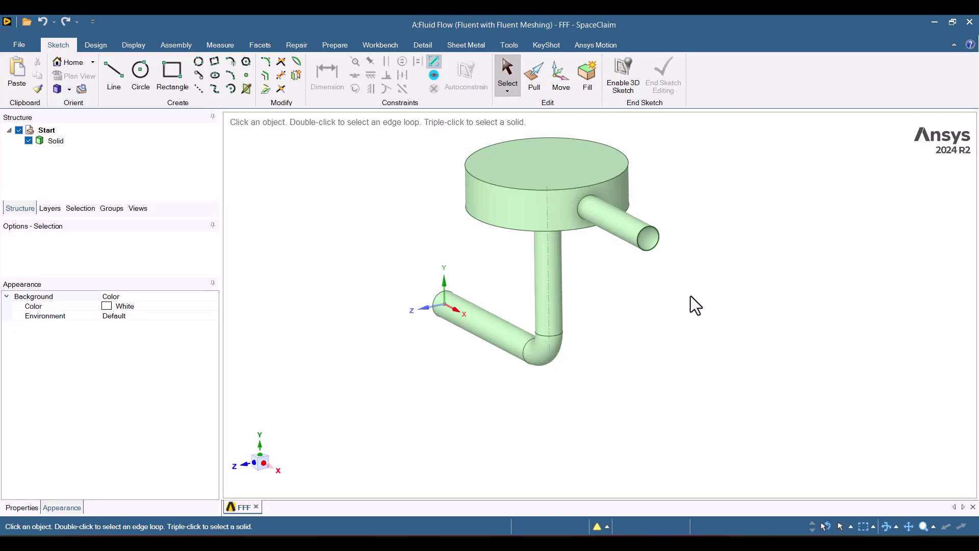
# - Start Volume Extract and pick the outlet and inlet pipe end faces as boundaries
pyautogui.click(333, 48)
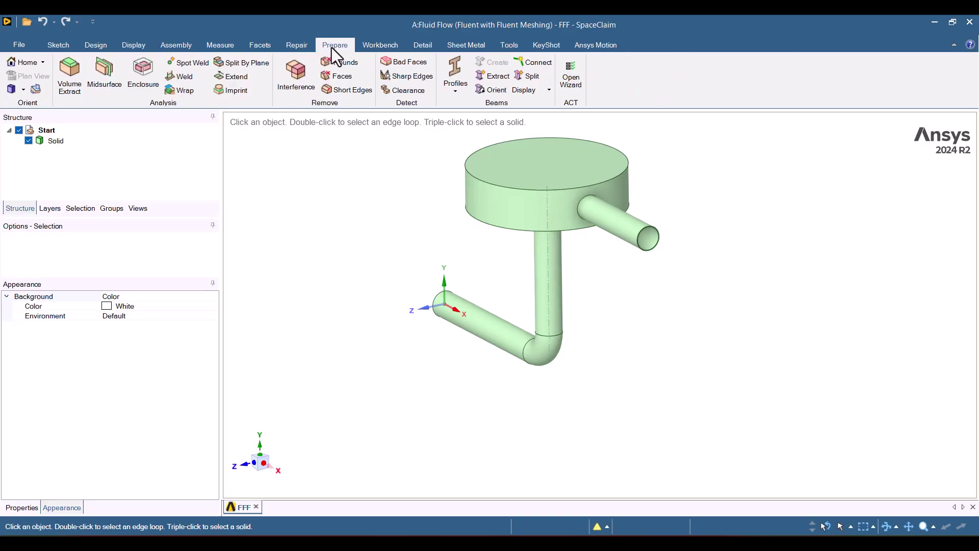
pyautogui.click(69, 94)
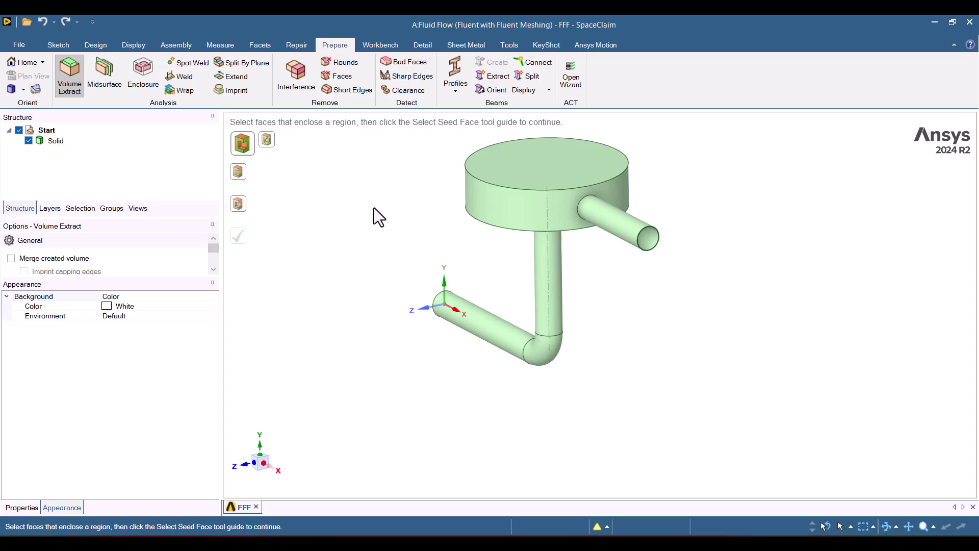
pyautogui.scroll(3, 658, 227)
pyautogui.scroll(5, 665, 230)
pyautogui.scroll(3, 612, 245)
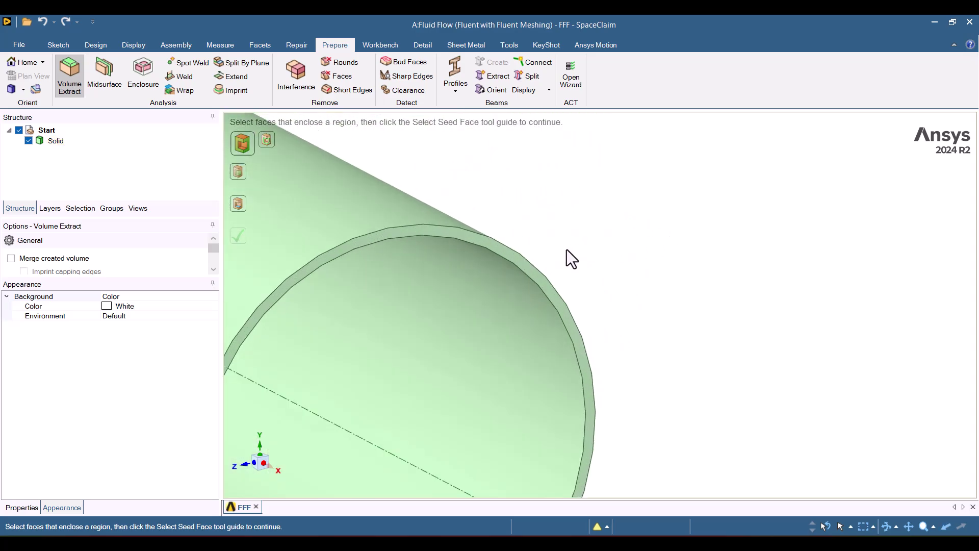
pyautogui.click(525, 265)
pyautogui.scroll(-5, 742, 268)
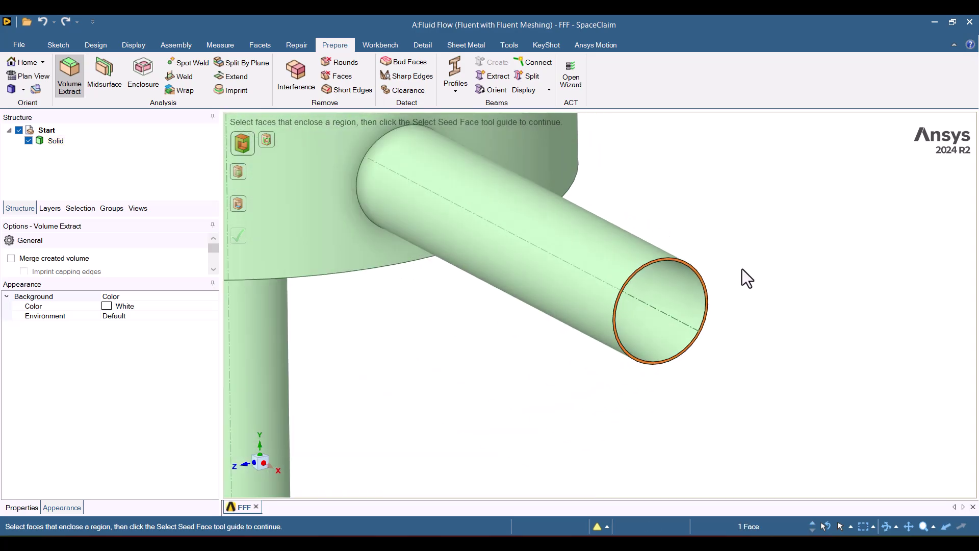
pyautogui.scroll(-5, 574, 339)
pyautogui.moveTo(574, 339); pyautogui.dragTo(572, 401, button='middle')
pyautogui.scroll(5, 415, 382)
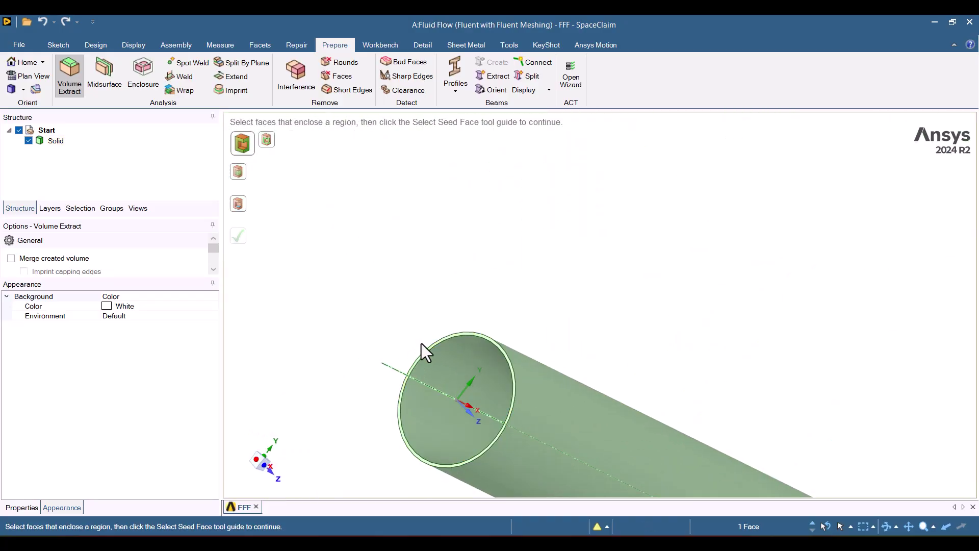
pyautogui.scroll(2, 426, 350)
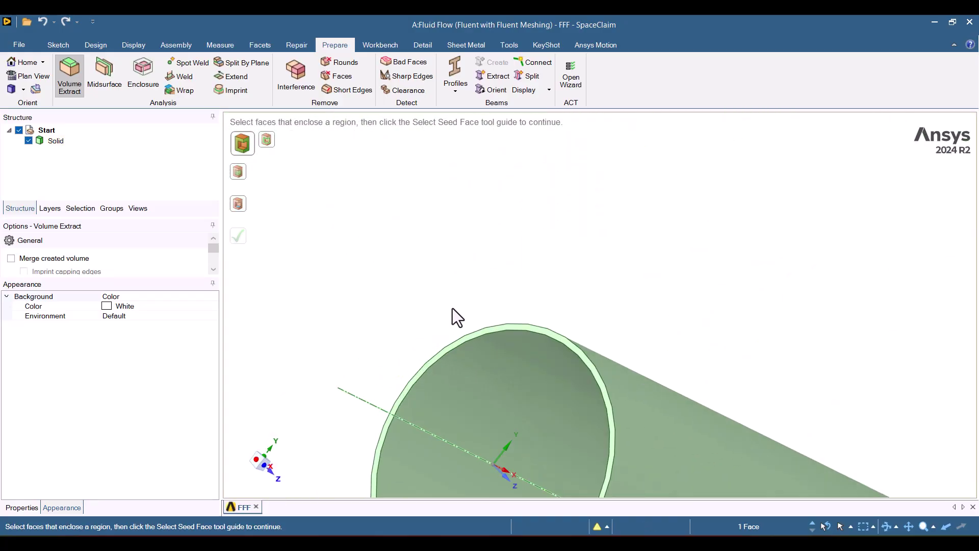
pyautogui.keyDown('ctrl'); pyautogui.click(520, 328); pyautogui.keyUp('ctrl')
pyautogui.scroll(-3, 536, 246)
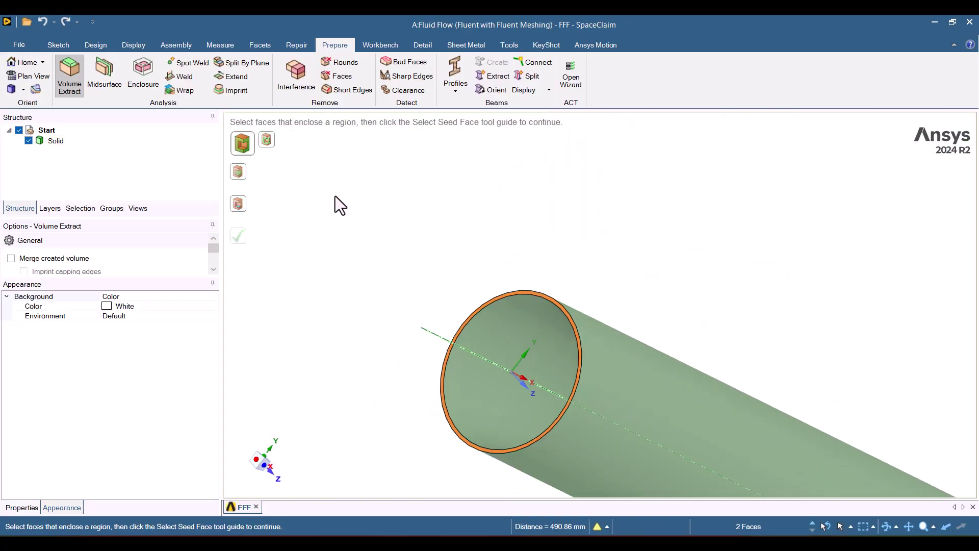
# - Use the inner pipe wall as seed face and create the enclosed fluid Volume body
pyautogui.click(242, 208)
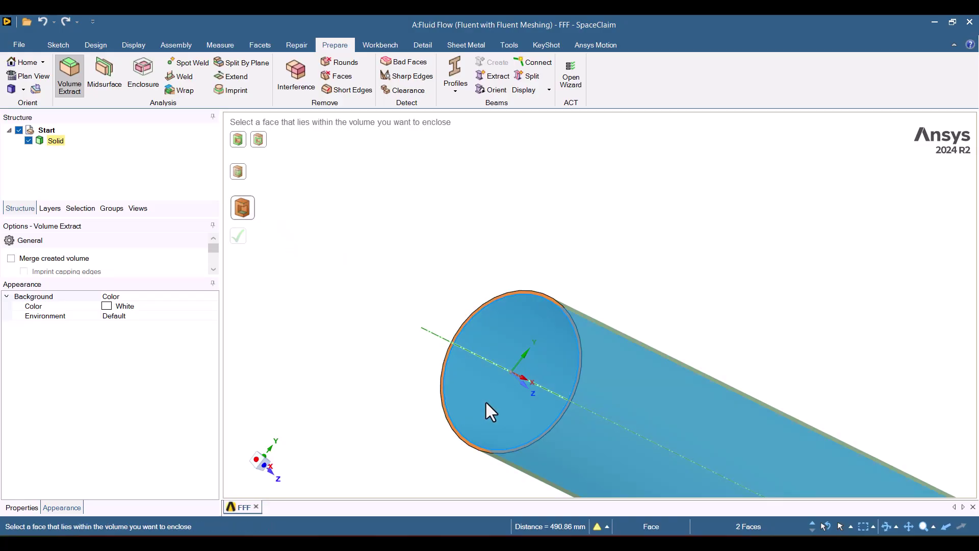
pyautogui.click(512, 337)
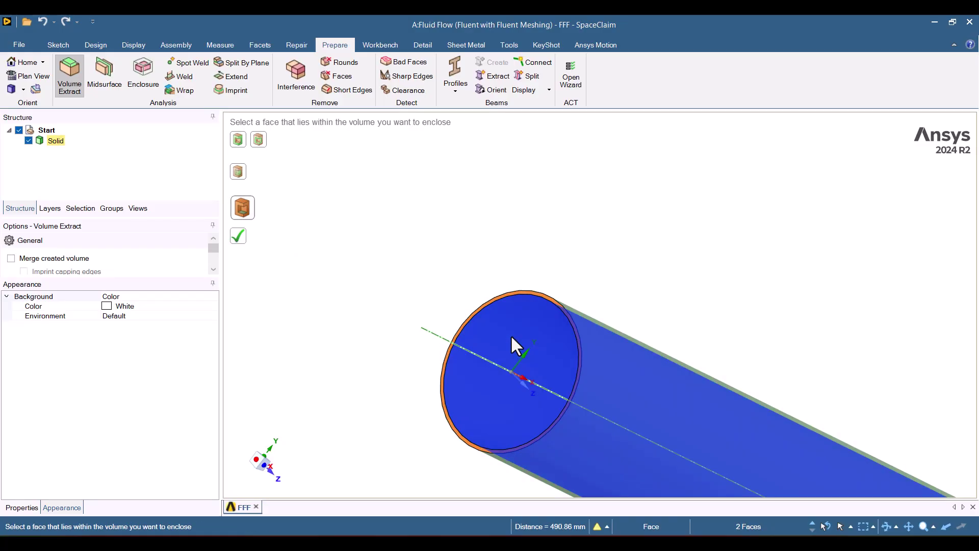
pyautogui.scroll(-2, 497, 334)
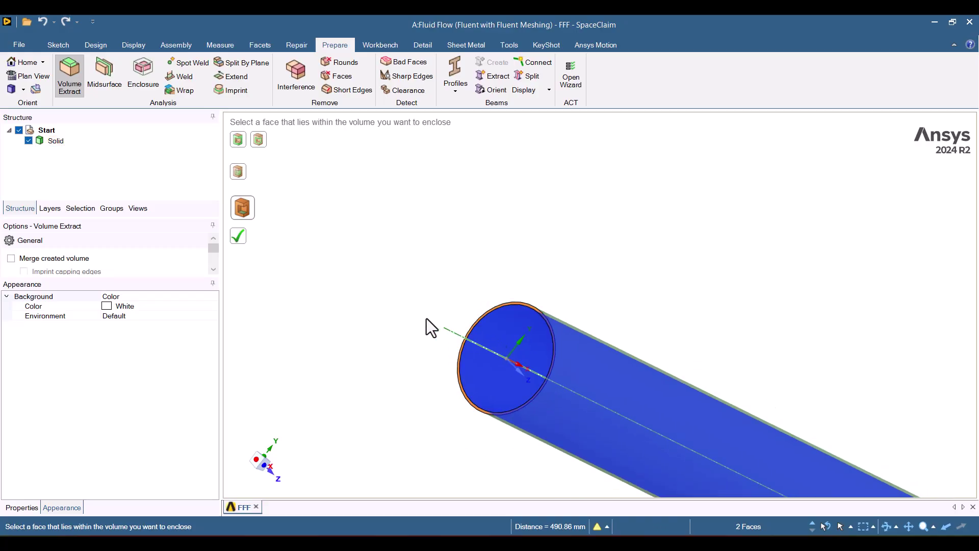
pyautogui.click(238, 242)
pyautogui.scroll(-3, 390, 237)
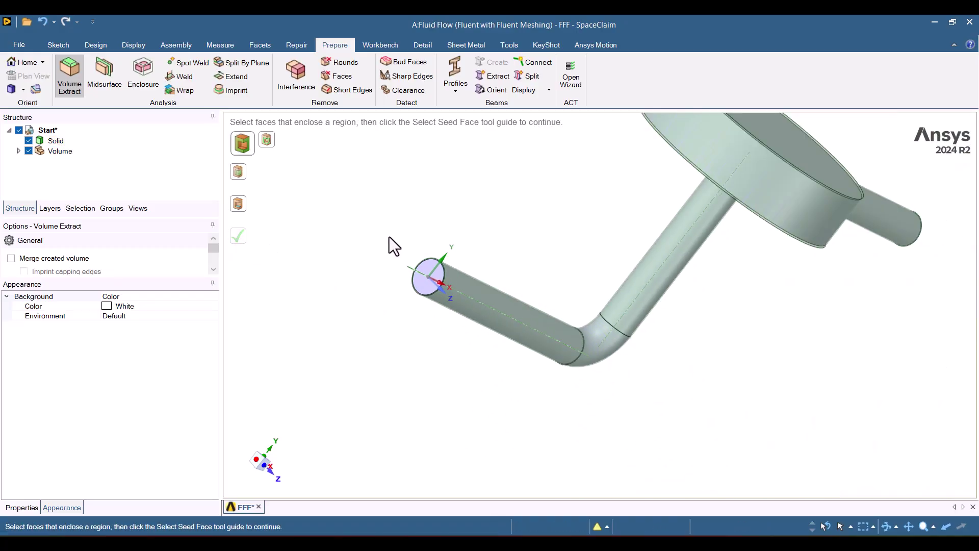
pyautogui.moveTo(763, 389); pyautogui.dragTo(632, 336, button='middle')
pyautogui.scroll(-2, 833, 267)
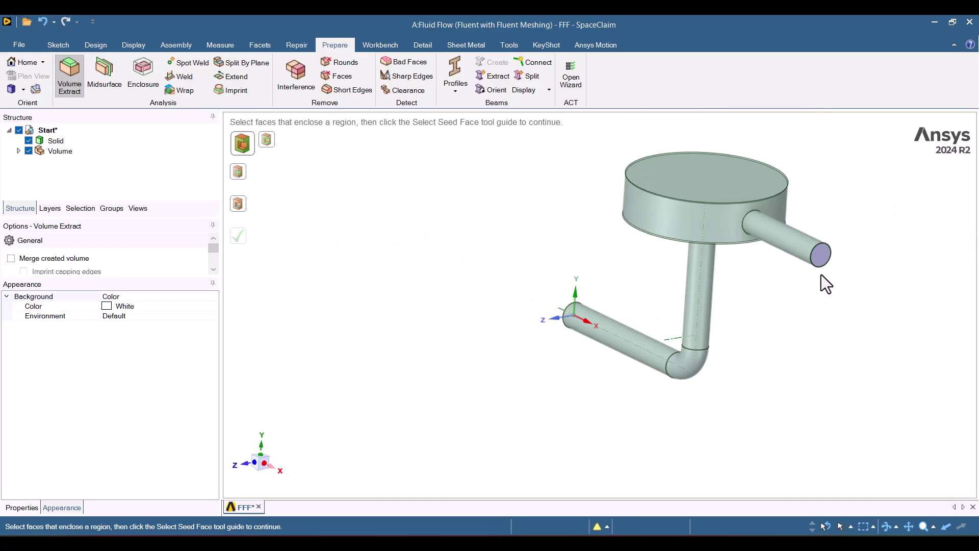
pyautogui.scroll(3, 838, 191)
pyautogui.moveTo(838, 191); pyautogui.dragTo(823, 195, button='middle')
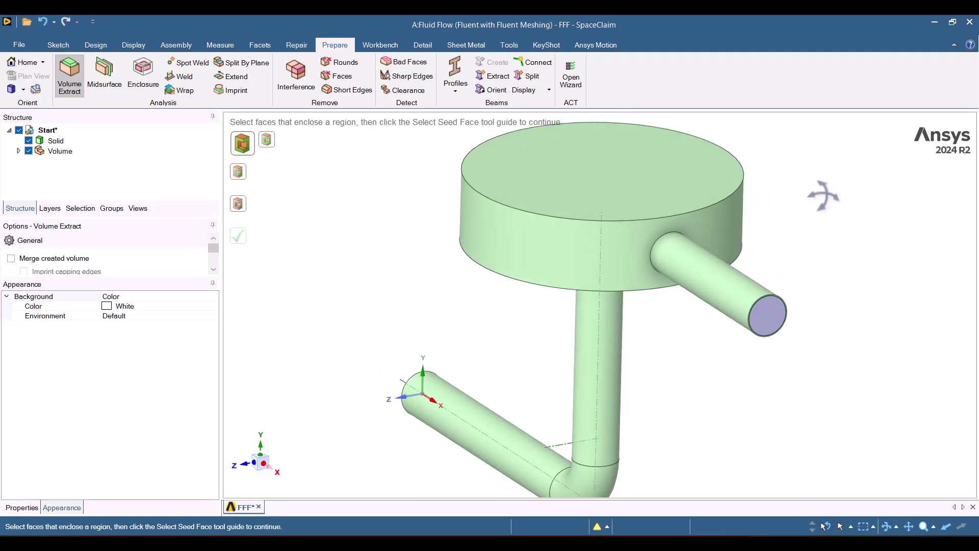
# - Exit Volume Extract, hide the Volume body and fit the model in view
pyautogui.press('Escape')
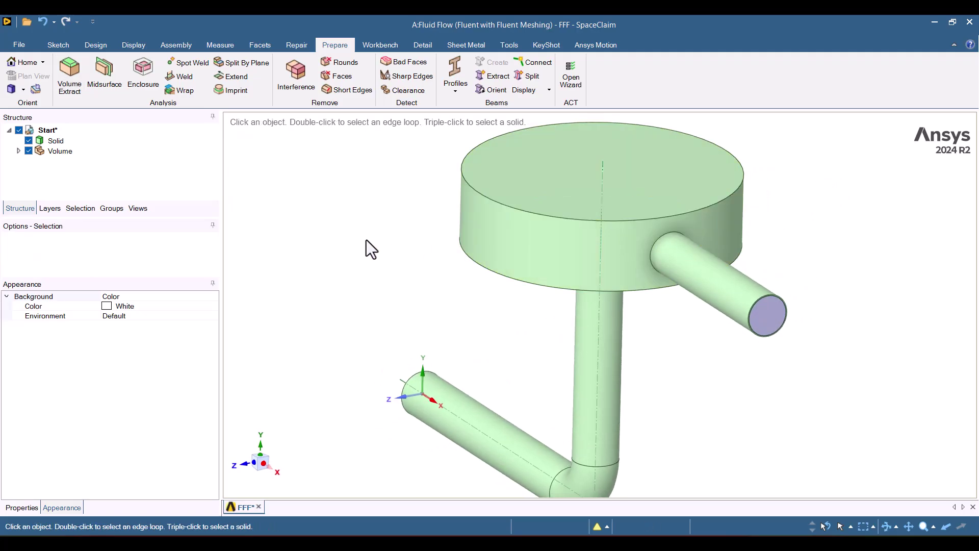
pyautogui.click(29, 151)
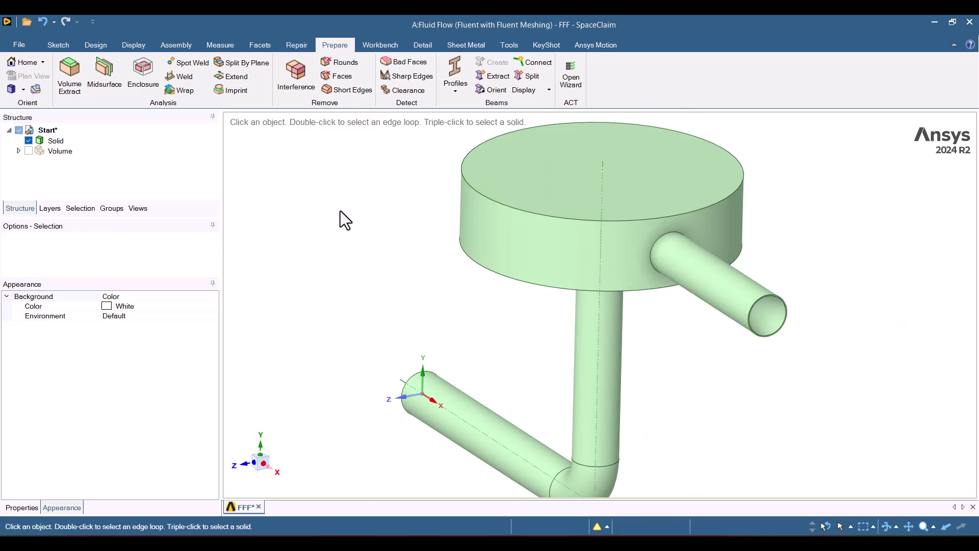
pyautogui.press('z')
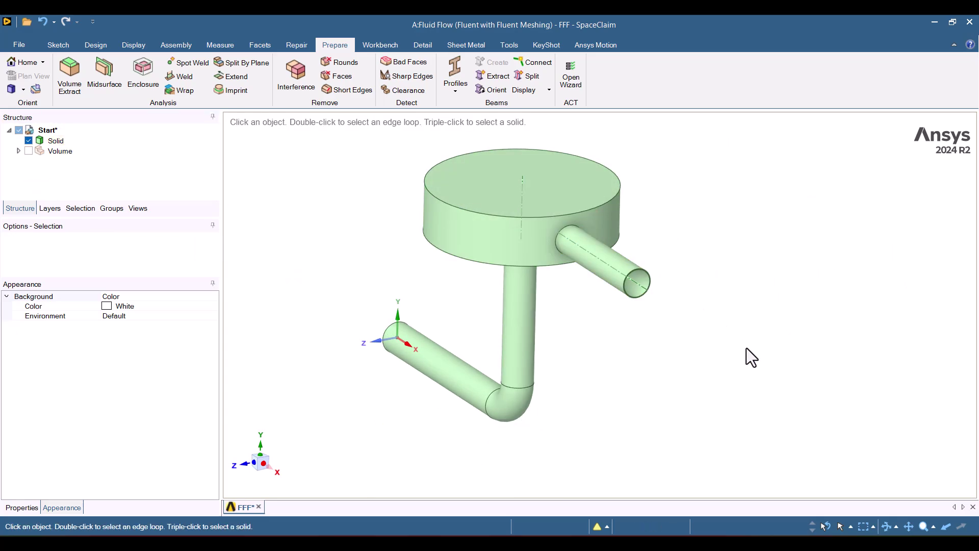
# - Cut the solid along a vertical section plane and view it flat-on in Plan View
pyautogui.press('x')
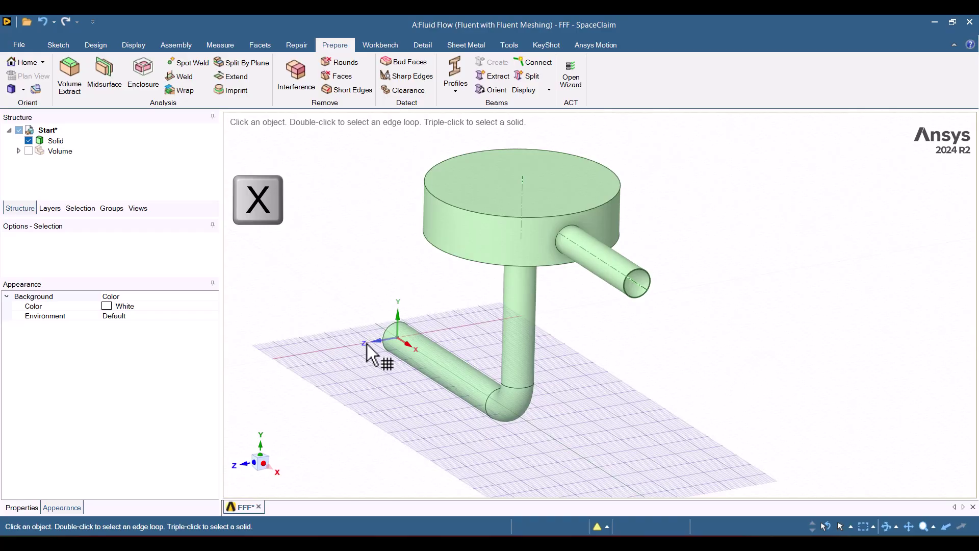
pyautogui.click(376, 342)
pyautogui.click(375, 342)
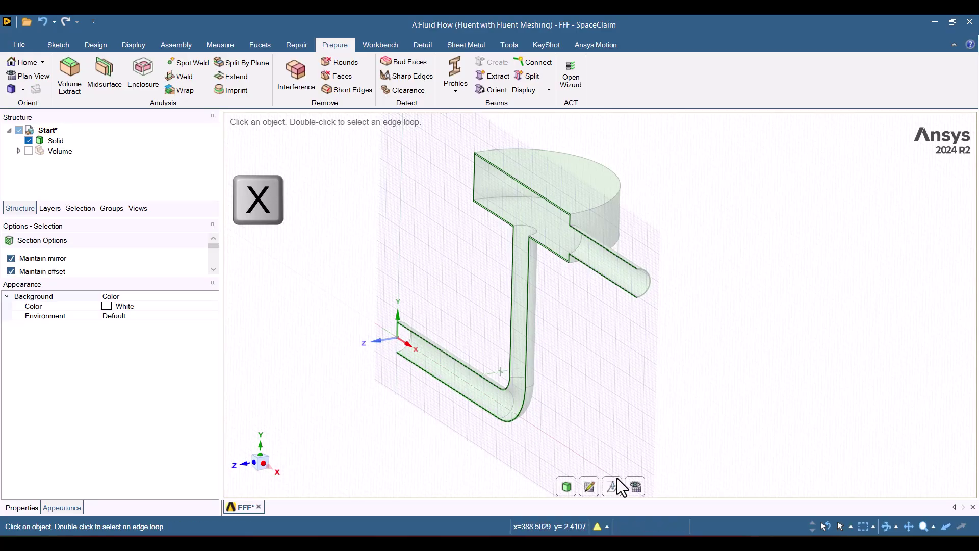
pyautogui.click(632, 486)
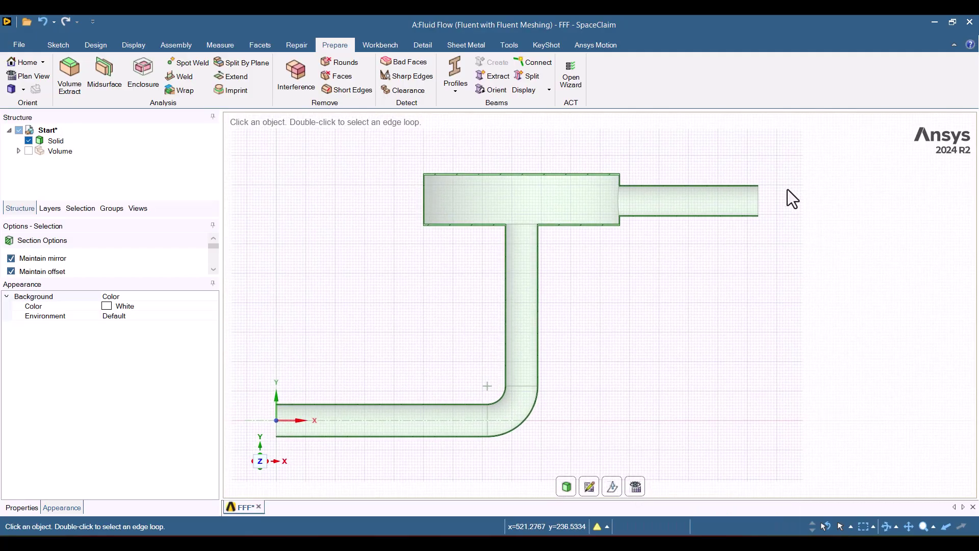
pyautogui.scroll(5, 782, 182)
pyautogui.scroll(4, 781, 182)
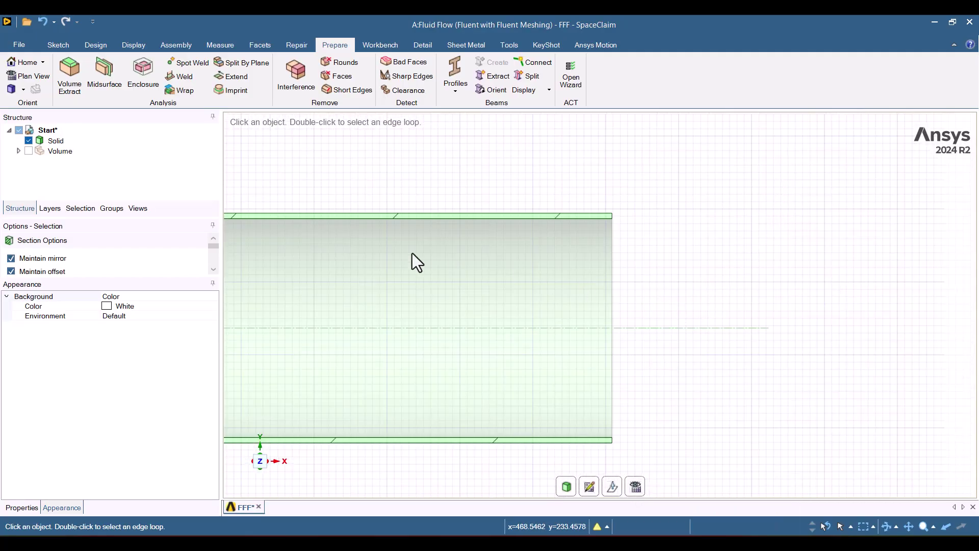
# - Measure the pipe wall thickness with the Measure tool, reading 0.75 mm
pyautogui.click(218, 45)
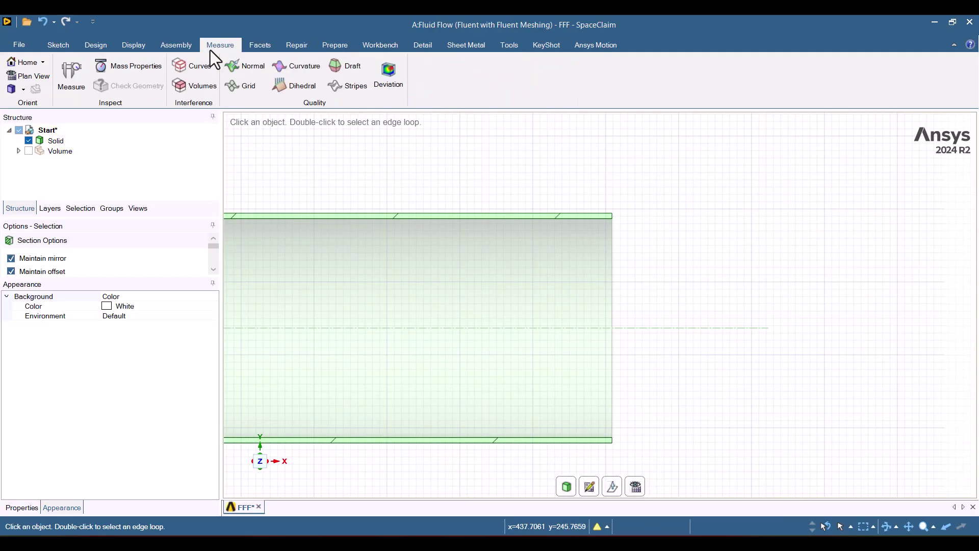
pyautogui.click(71, 76)
pyautogui.scroll(3, 621, 219)
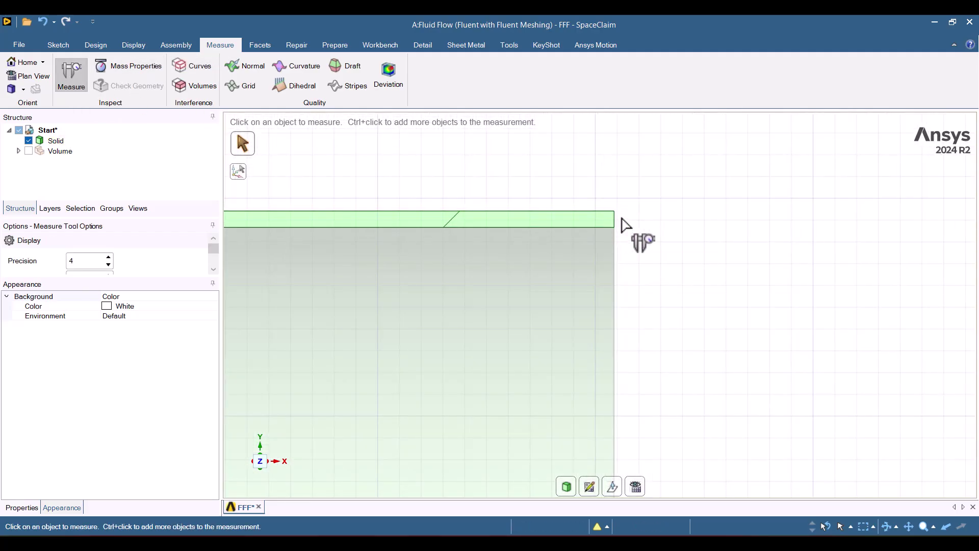
pyautogui.click(615, 220)
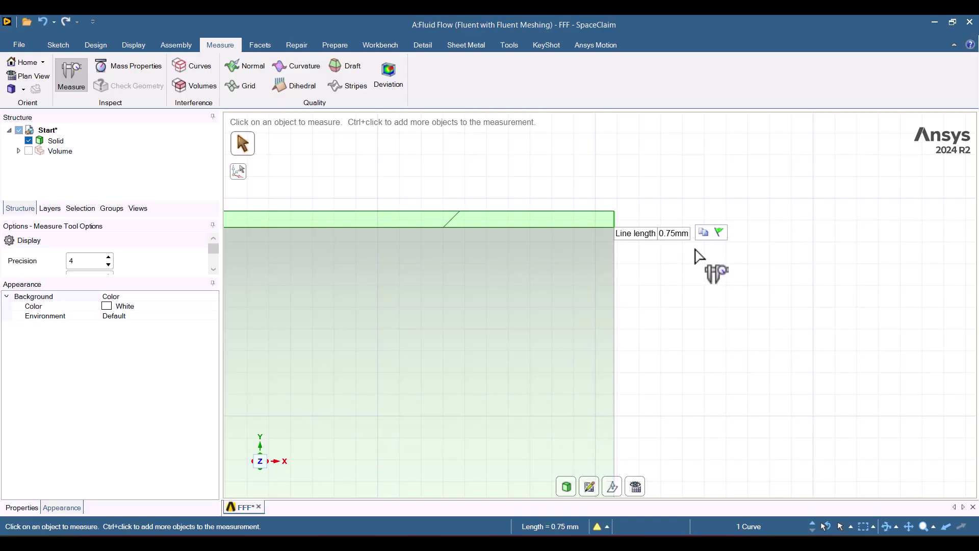
pyautogui.scroll(-2, 665, 235)
pyautogui.scroll(-1, 663, 234)
pyautogui.scroll(-2, 663, 235)
pyautogui.scroll(2, 454, 214)
pyautogui.scroll(3, 455, 214)
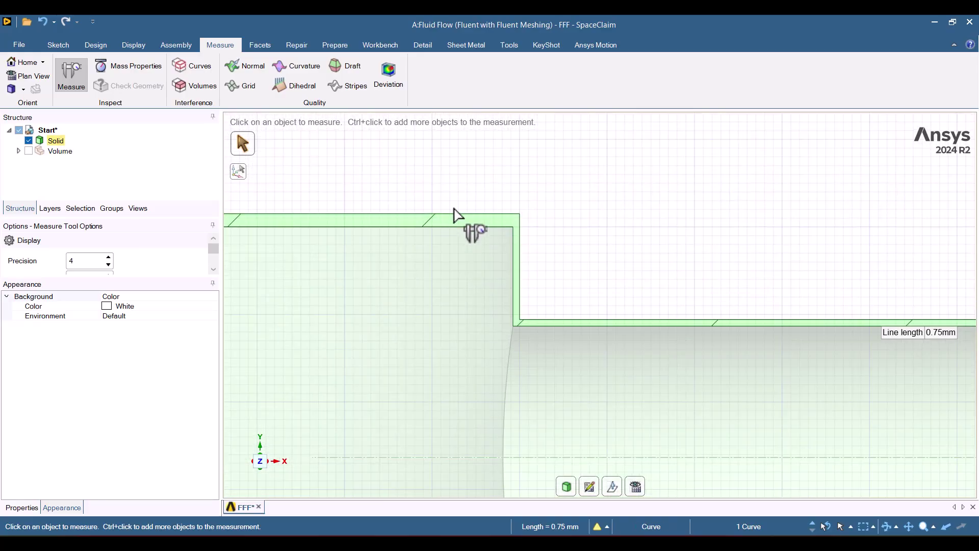
# - Measure the distance between the tank's top and inner edges, reading 1.5 mm
pyautogui.click(480, 197)
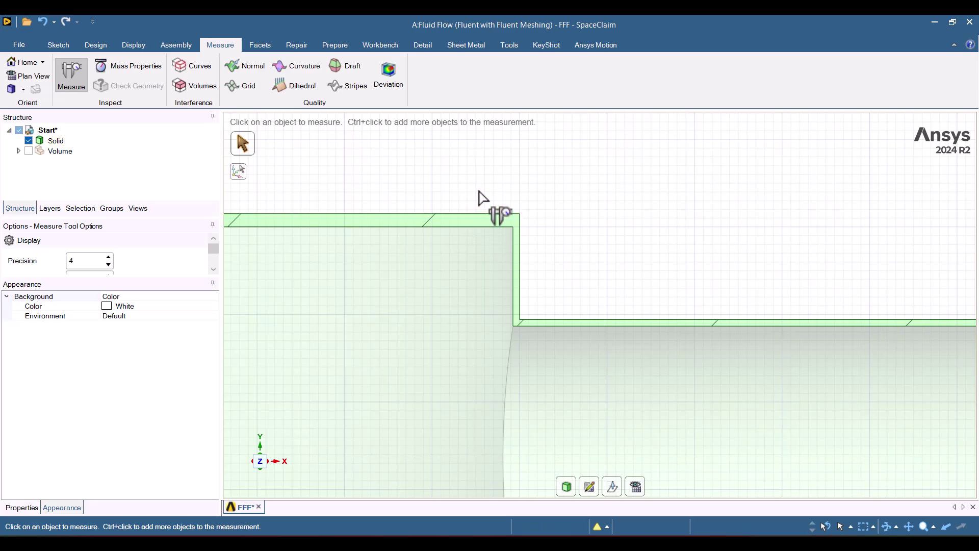
pyautogui.click(480, 214)
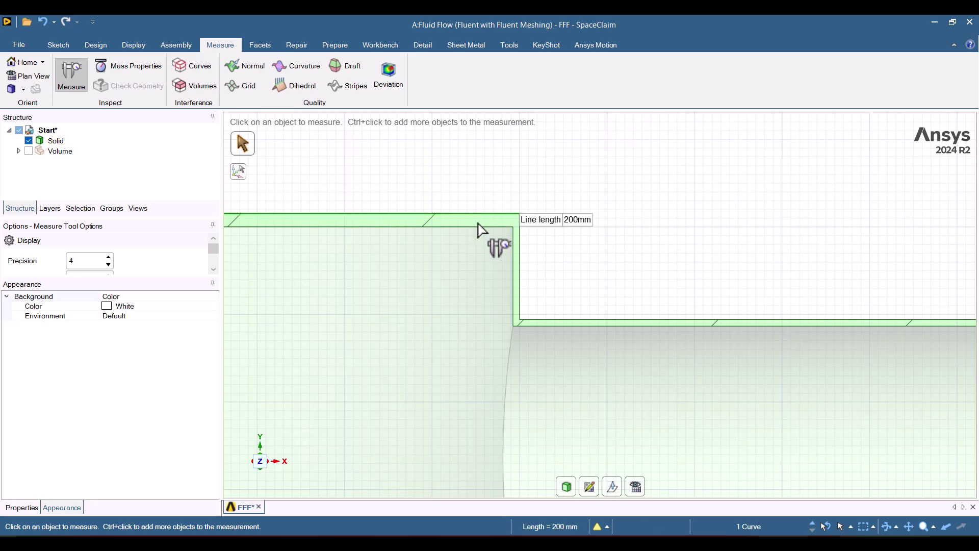
pyautogui.keyDown('ctrl'); pyautogui.click(478, 226); pyautogui.keyUp('ctrl')
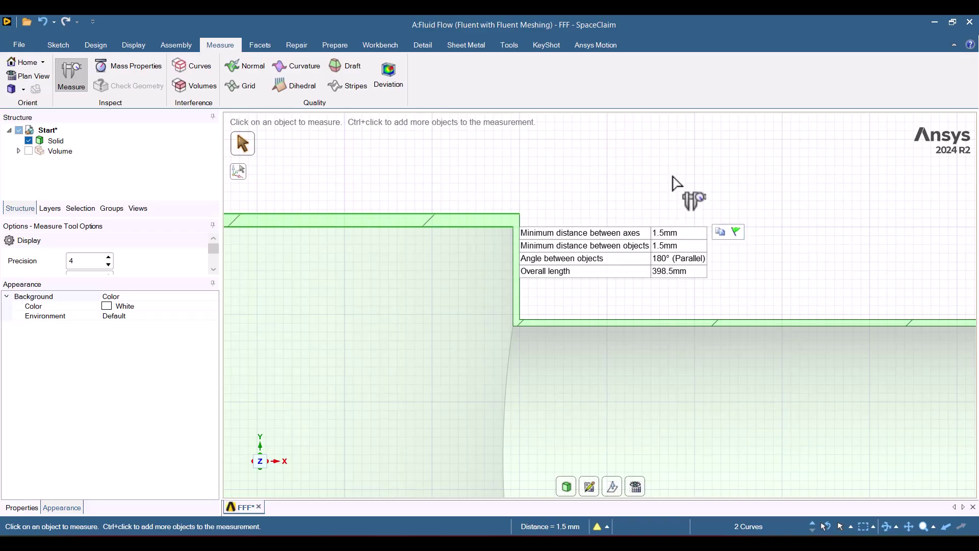
pyautogui.scroll(-2, 677, 183)
pyautogui.scroll(-3, 677, 186)
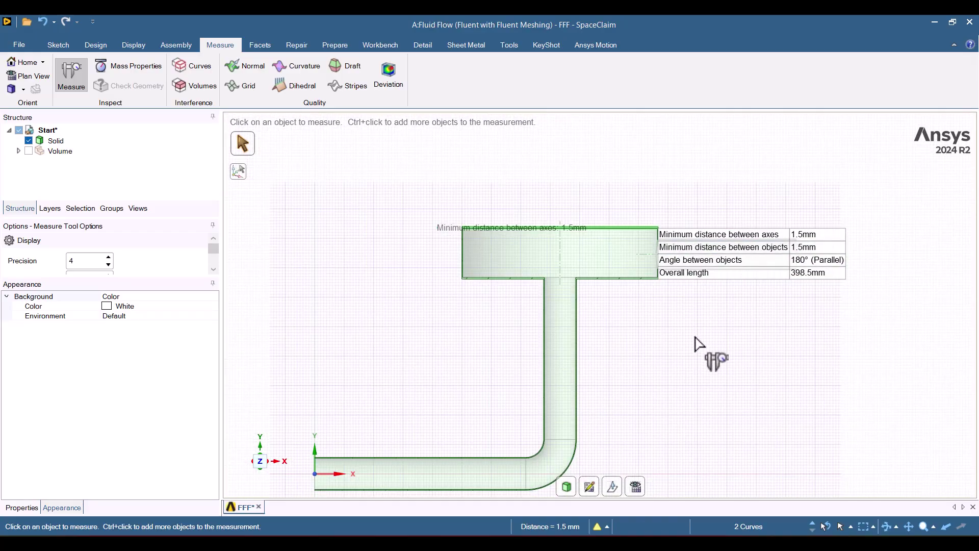
pyautogui.press('Escape')
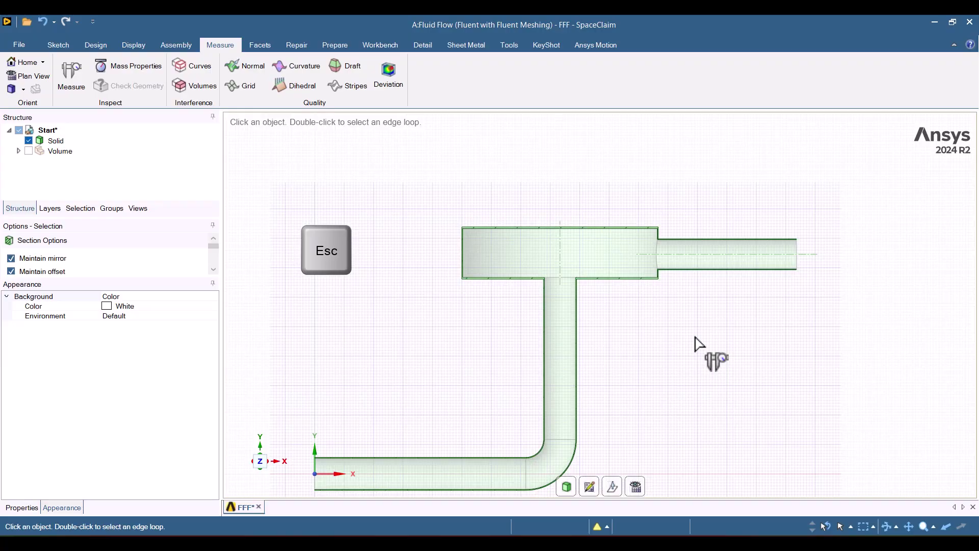
# - Return to the 3D view and suppress the Solid body for physics
pyautogui.click(572, 487)
pyautogui.moveTo(735, 363); pyautogui.dragTo(658, 371, button='middle')
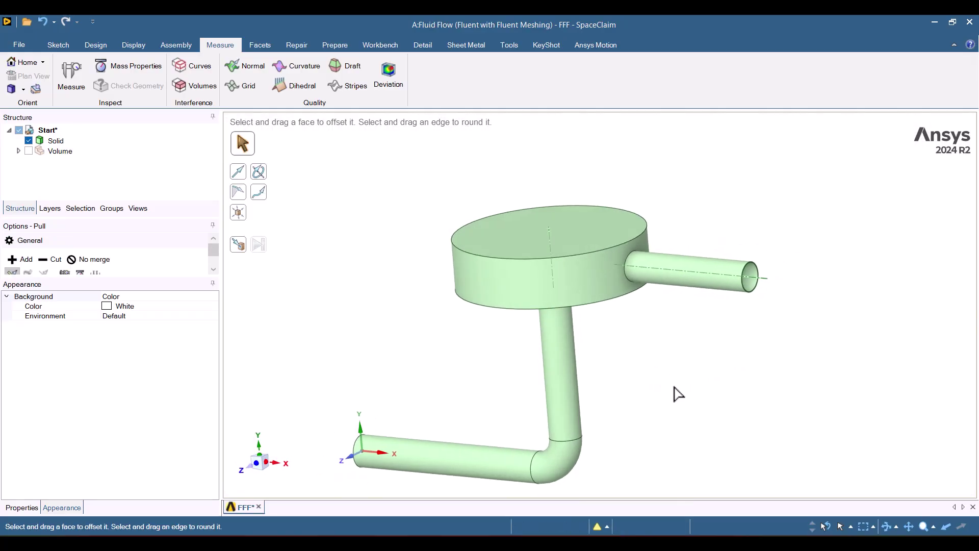
pyautogui.press('s')
pyautogui.click(57, 141)
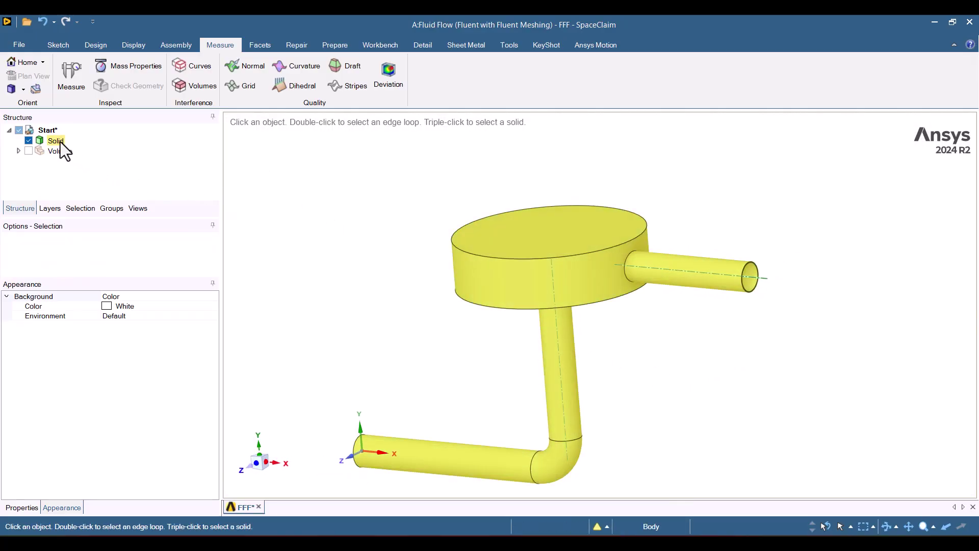
pyautogui.rightClick(61, 143)
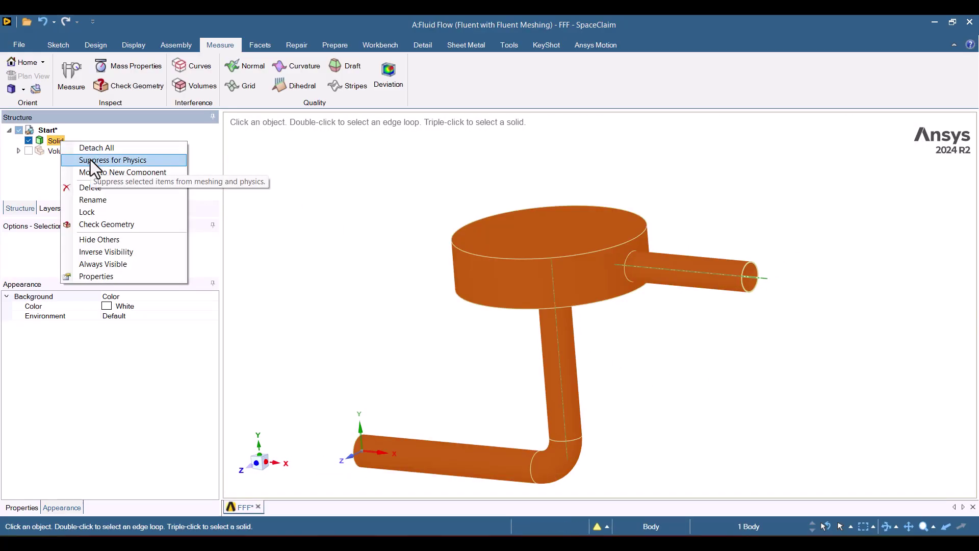
pyautogui.click(90, 160)
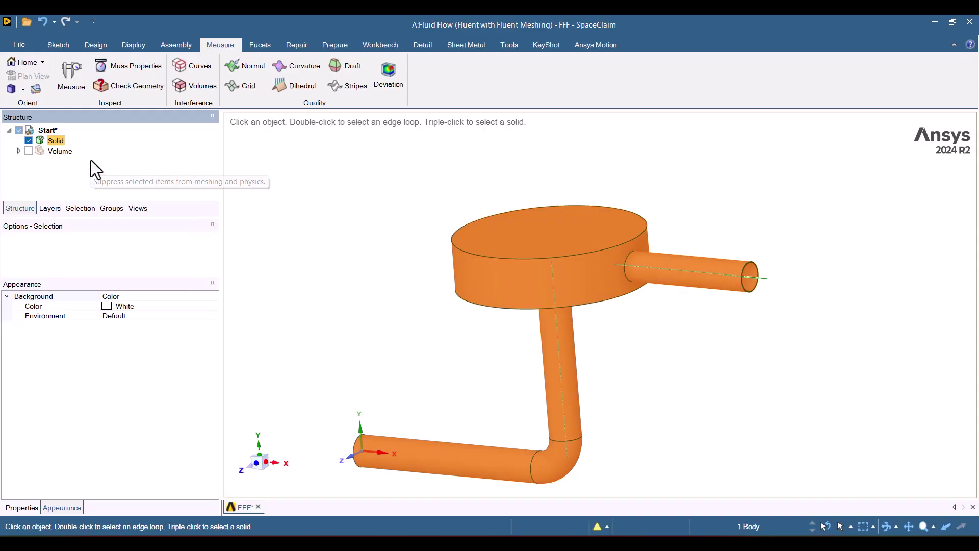
# - Hide the Solid, show only the fluid Volume, and select the right pipe's end face
pyautogui.click(28, 141)
pyautogui.click(29, 151)
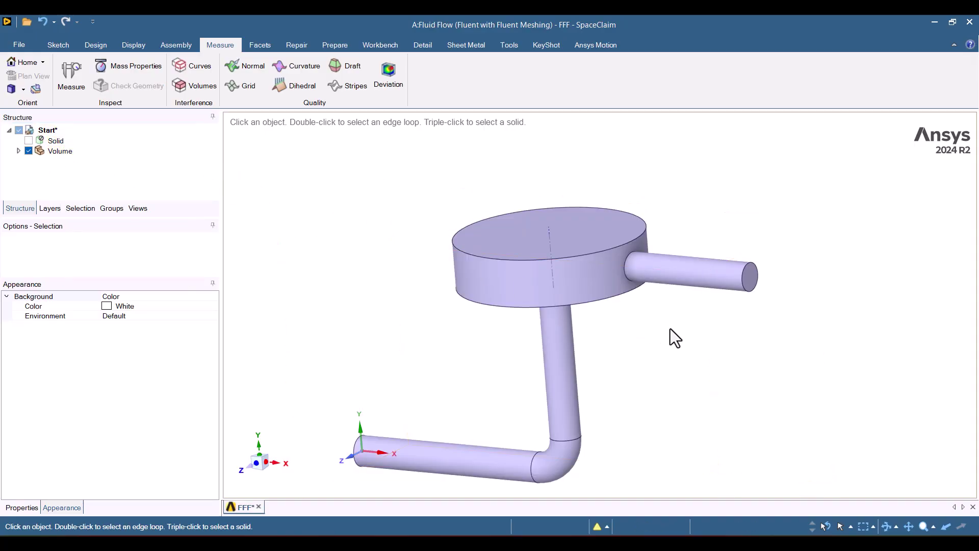
pyautogui.click(749, 277)
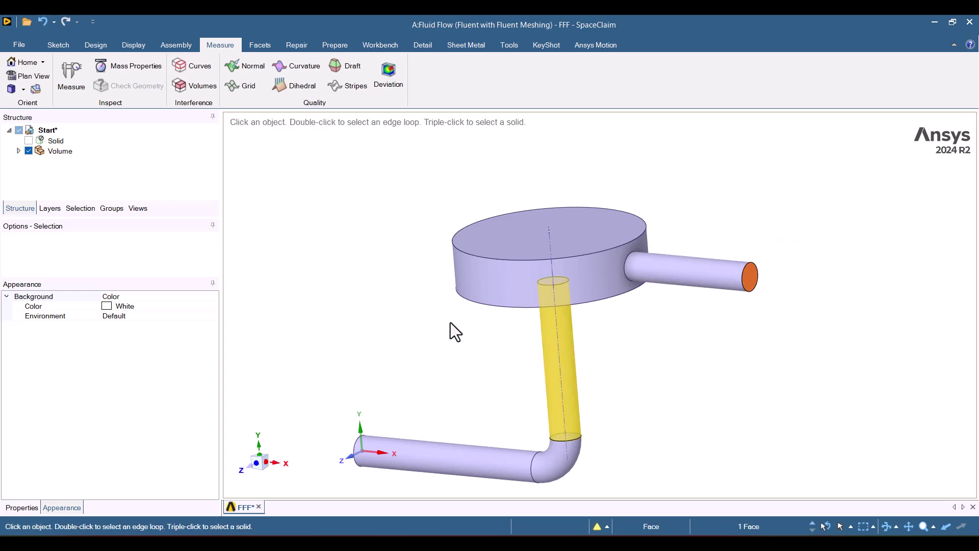
# - Create a named selection 'Inlet' from the right pipe's end face
pyautogui.click(86, 210)
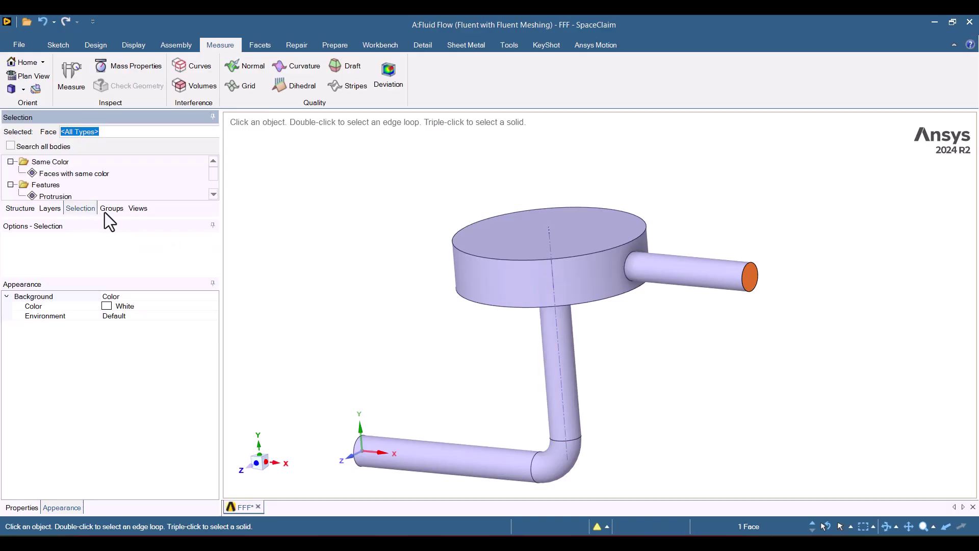
pyautogui.click(105, 212)
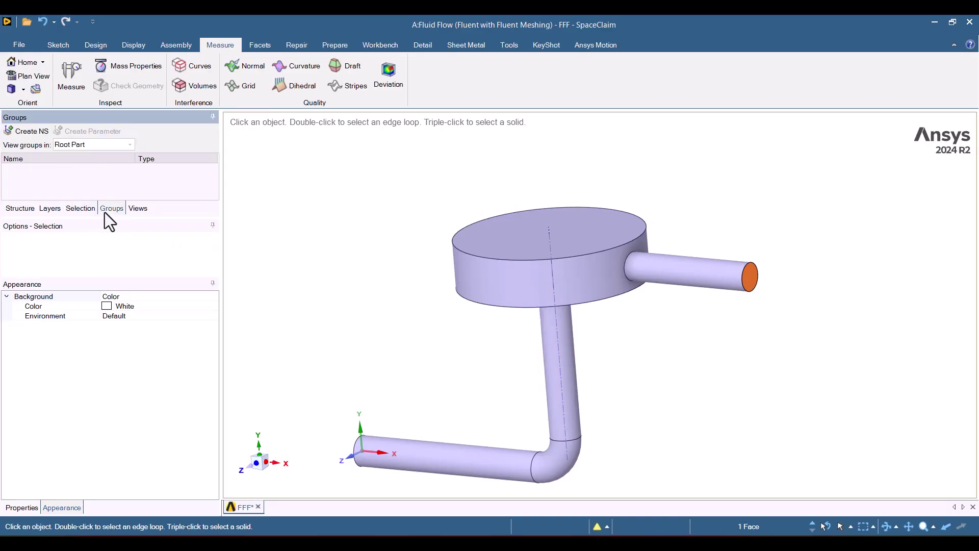
pyautogui.click(27, 133)
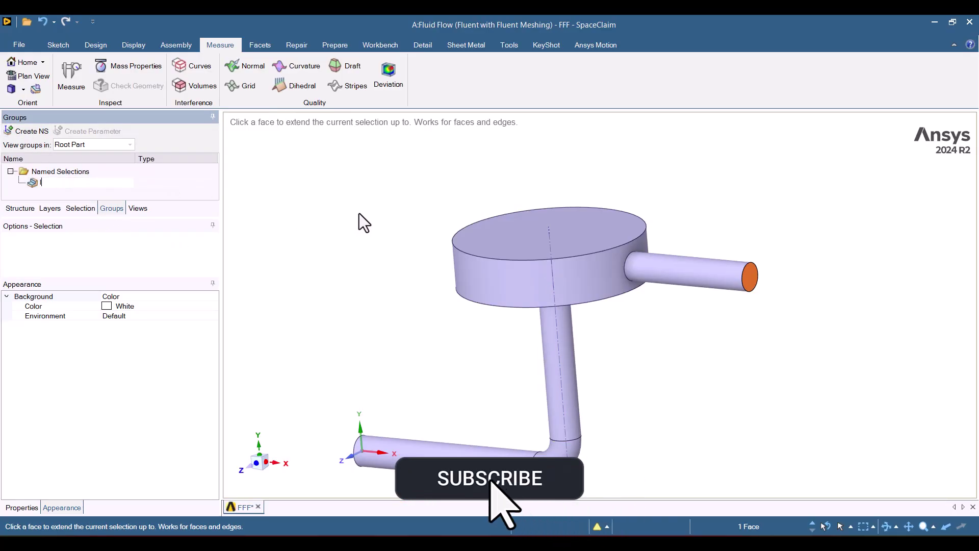
pyautogui.write('Inlet')
pyautogui.press('Return')
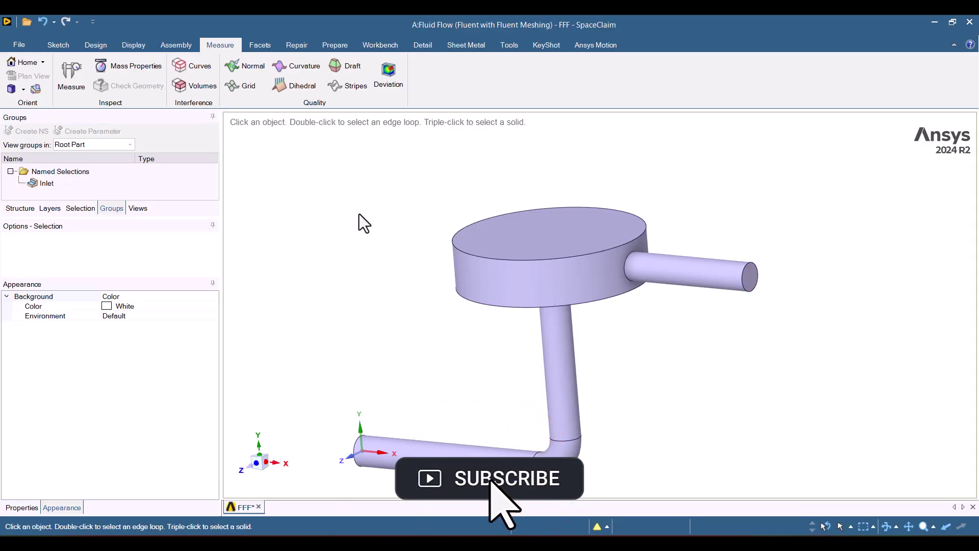
# - Create a named selection 'Oulet' from the lower pipe's end face
pyautogui.click(383, 350)
pyautogui.moveTo(384, 350); pyautogui.dragTo(524, 350, button='middle')
pyautogui.click(398, 447)
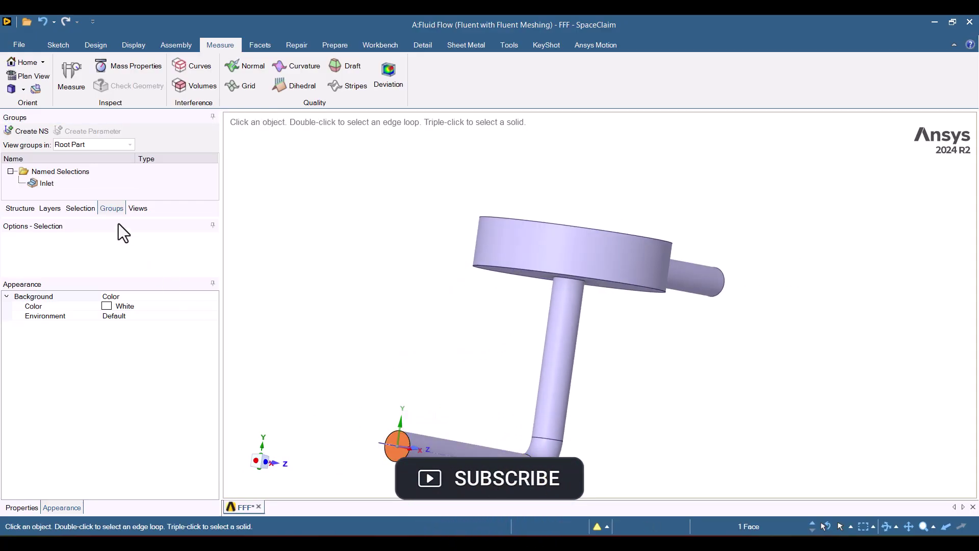
pyautogui.click(30, 131)
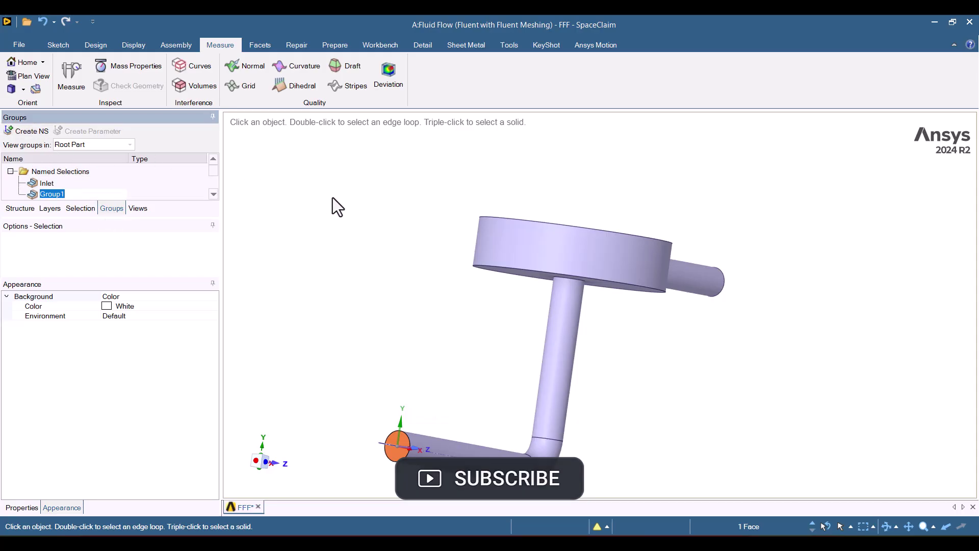
pyautogui.write('Oulet')
pyautogui.press('Return')
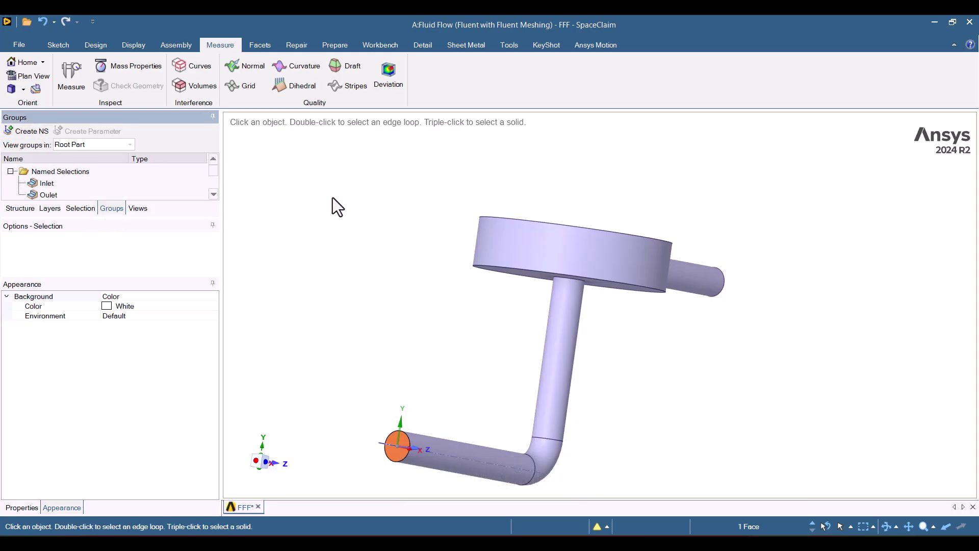
pyautogui.click(332, 198)
# - Group the five pipe and tank side walls as named selection 'Wall 0.75mm'
pyautogui.moveTo(445, 345); pyautogui.dragTo(229, 328, button='middle')
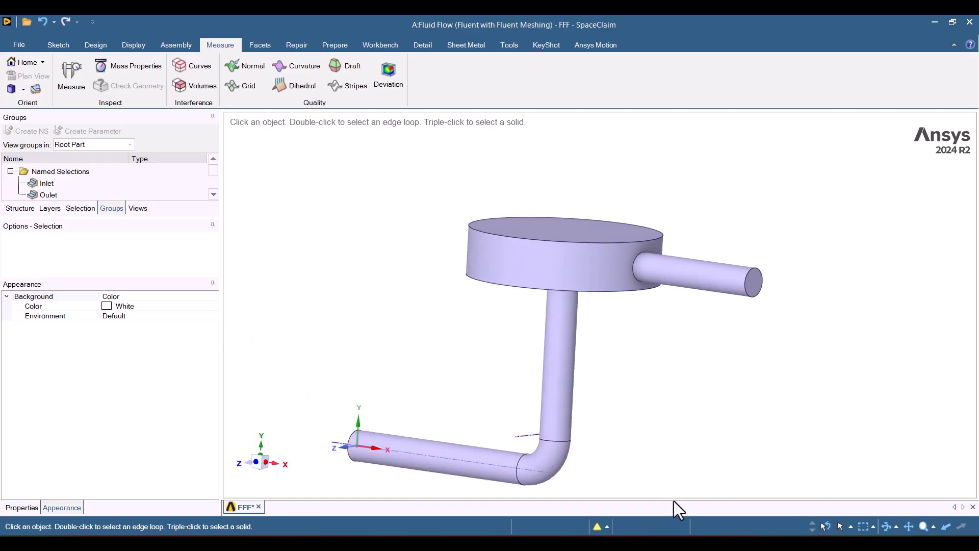
pyautogui.click(698, 278)
pyautogui.keyDown('ctrl'); pyautogui.click(581, 262); pyautogui.keyUp('ctrl')
pyautogui.keyDown('ctrl'); pyautogui.click(573, 336); pyautogui.keyUp('ctrl')
pyautogui.keyDown('ctrl'); pyautogui.click(567, 448); pyautogui.keyUp('ctrl')
pyautogui.keyDown('ctrl'); pyautogui.click(482, 467); pyautogui.keyUp('ctrl')
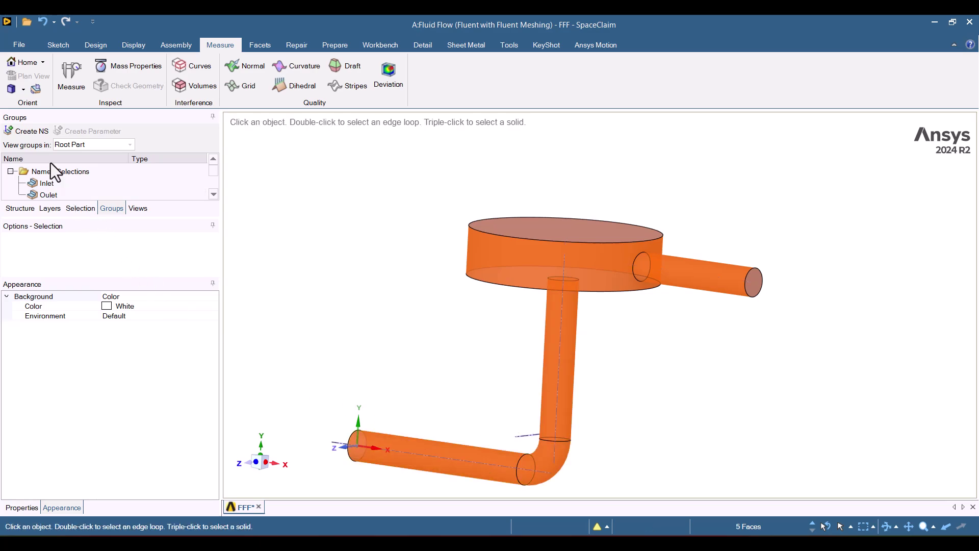
pyautogui.click(23, 134)
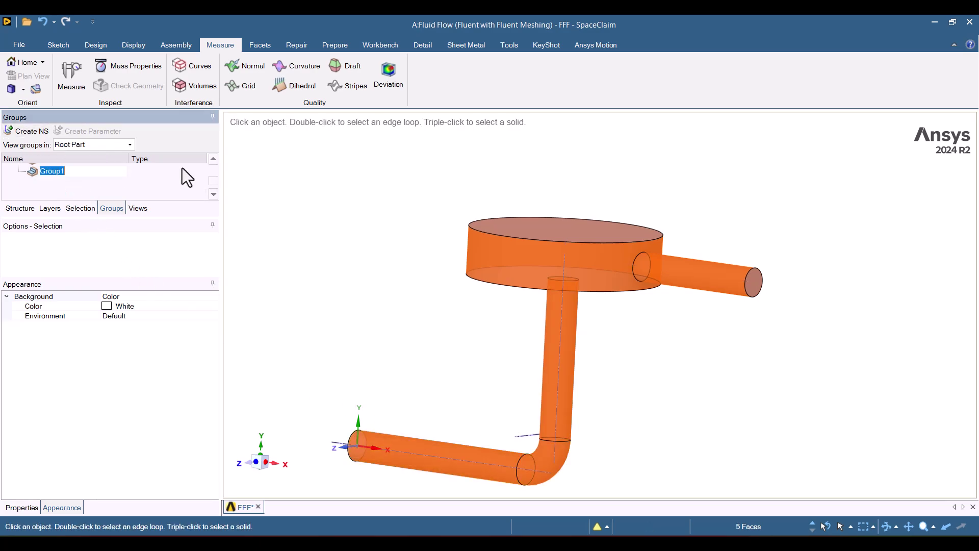
pyautogui.write('Wall 0.75mm')
pyautogui.press('Return')
pyautogui.click(350, 199)
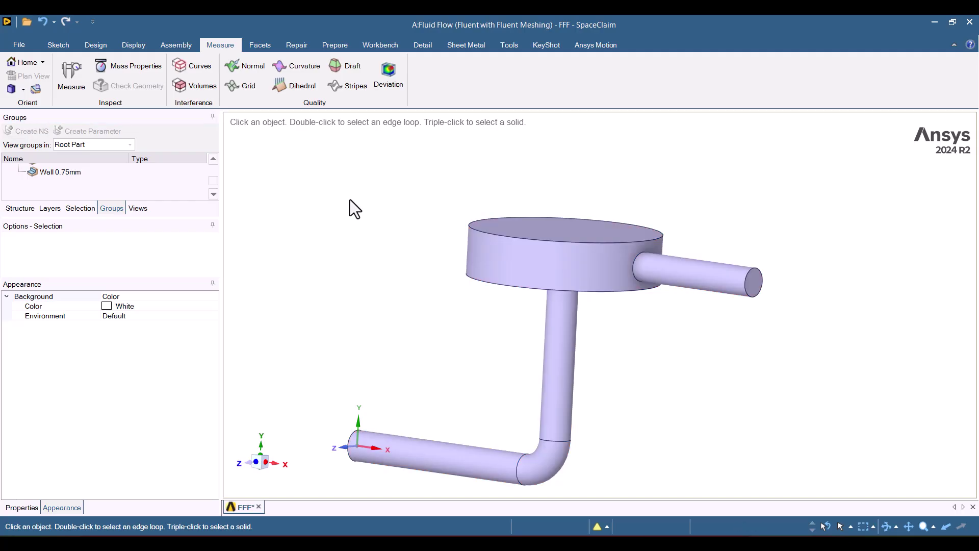
# - Group the tank's top and bottom discs as 'Wall 1.5mm' and reset to the home view
pyautogui.click(561, 235)
pyautogui.moveTo(458, 334); pyautogui.dragTo(503, 292, button='middle')
pyautogui.keyDown('ctrl'); pyautogui.click(506, 288); pyautogui.keyUp('ctrl')
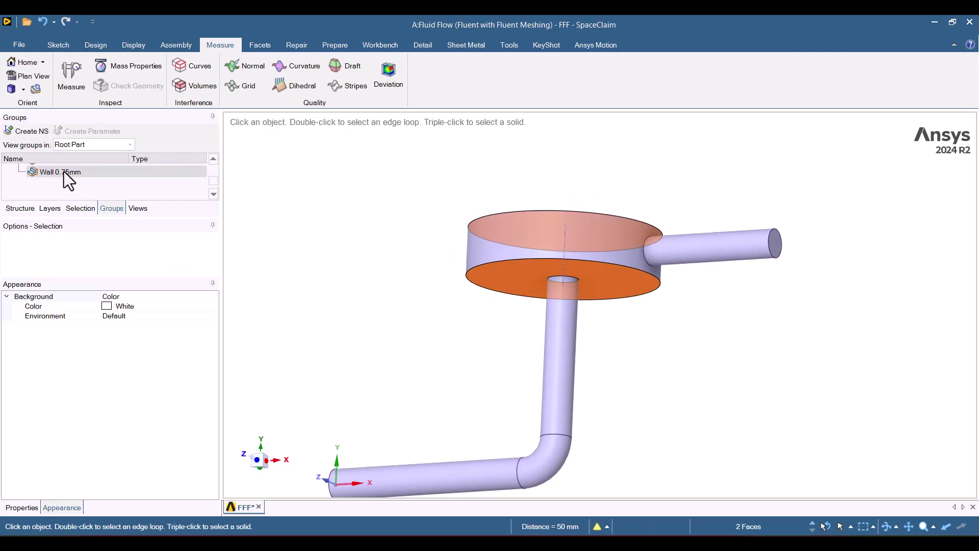
pyautogui.click(28, 131)
pyautogui.write('Wall 1.5mm')
pyautogui.press('Return')
pyautogui.click(295, 200)
pyautogui.press('h')
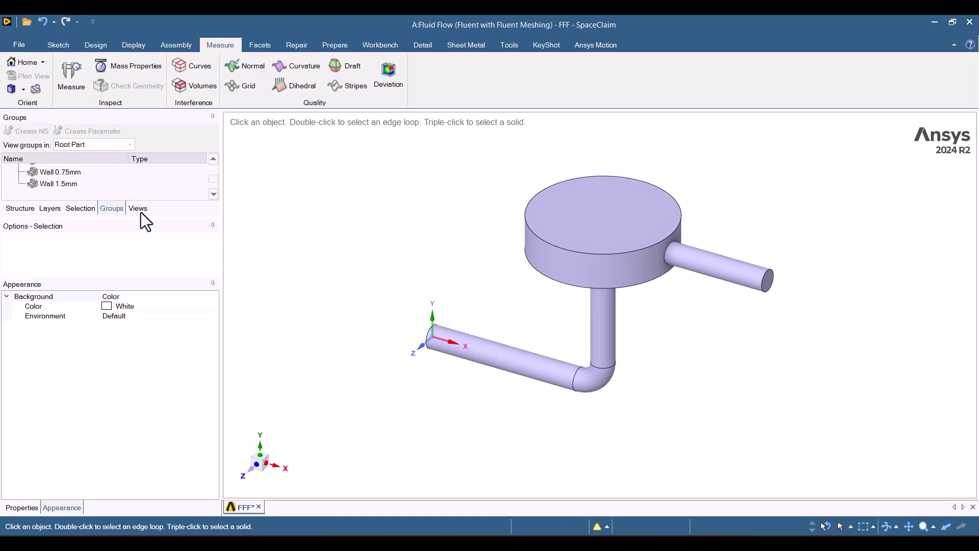
pyautogui.click(20, 208)
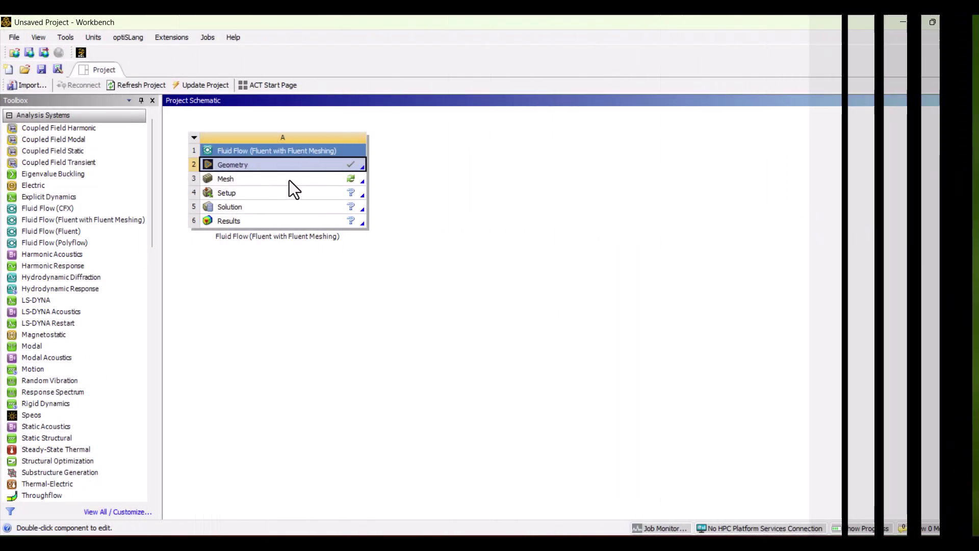
# - Launch Fluent Meshing from the Mesh cell with Double Precision enabled
pyautogui.doubleClick(289, 179)
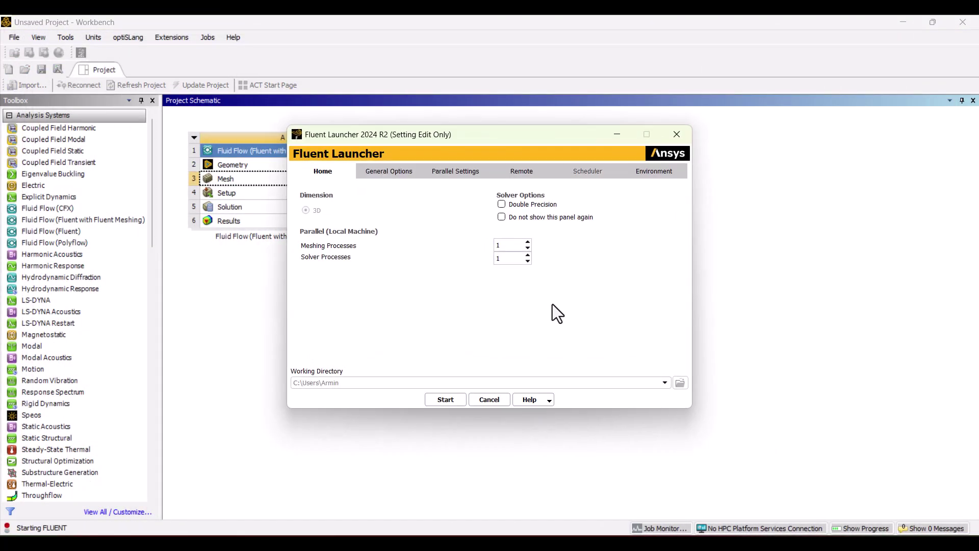
pyautogui.doubleClick(502, 246)
pyautogui.click(501, 204)
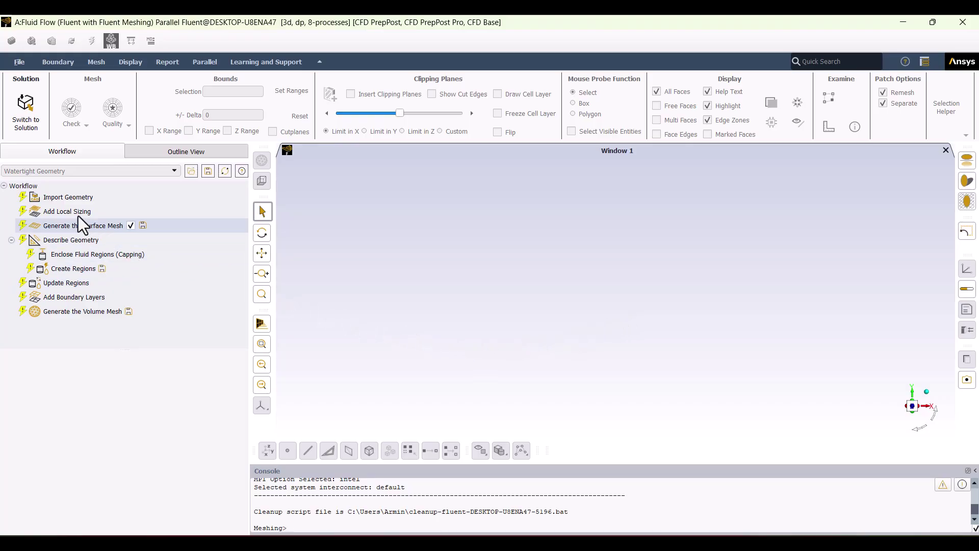
# - Import the geometry into the watertight workflow and skip local sizing
pyautogui.click(45, 198)
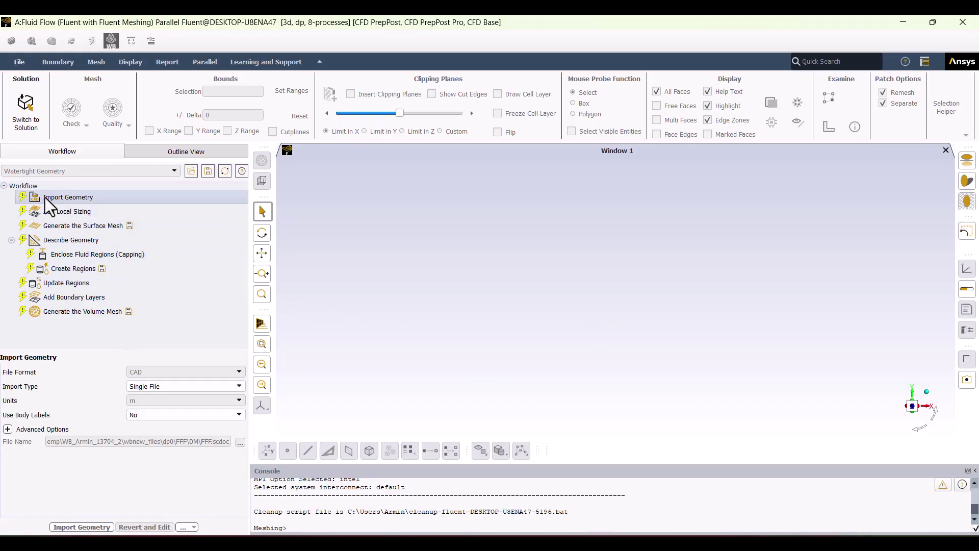
pyautogui.click(82, 527)
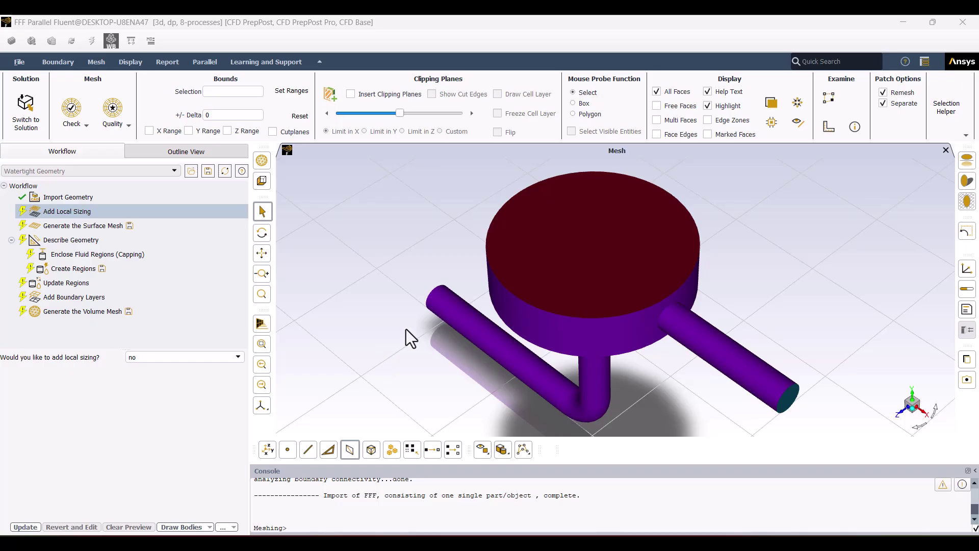
pyautogui.click(19, 527)
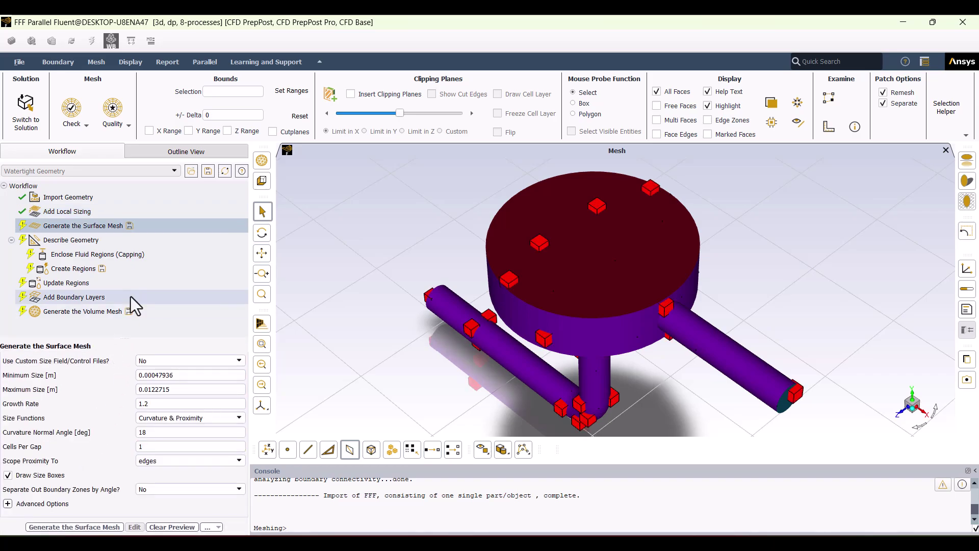
# - Generate the surface mesh with 0.0004 m minimum and 0.004 m maximum size
pyautogui.moveTo(190, 374)
pyautogui.press('BackSpace')
pyautogui.press('BackSpace')
pyautogui.press('BackSpace')
pyautogui.press('BackSpace')
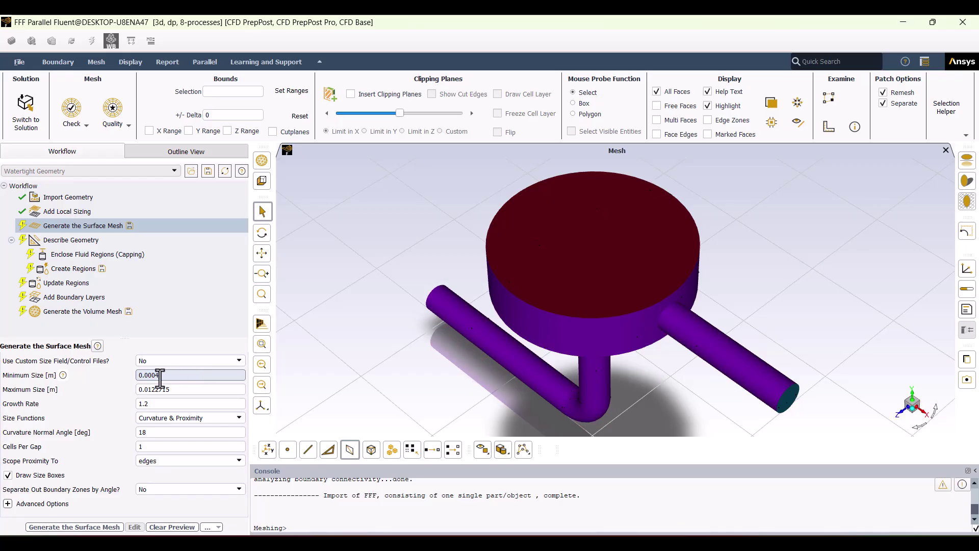
pyautogui.click(178, 389)
pyautogui.press('BackSpace')
pyautogui.press('BackSpace')
pyautogui.press('BackSpace')
pyautogui.press('BackSpace')
pyautogui.press('BackSpace')
pyautogui.press('BackSpace')
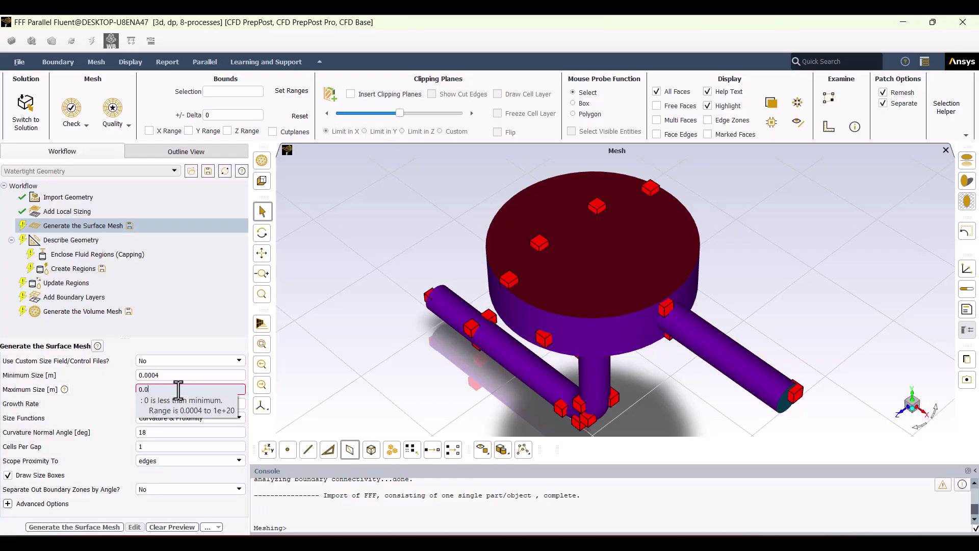
pyautogui.write('04')
pyautogui.press('Return')
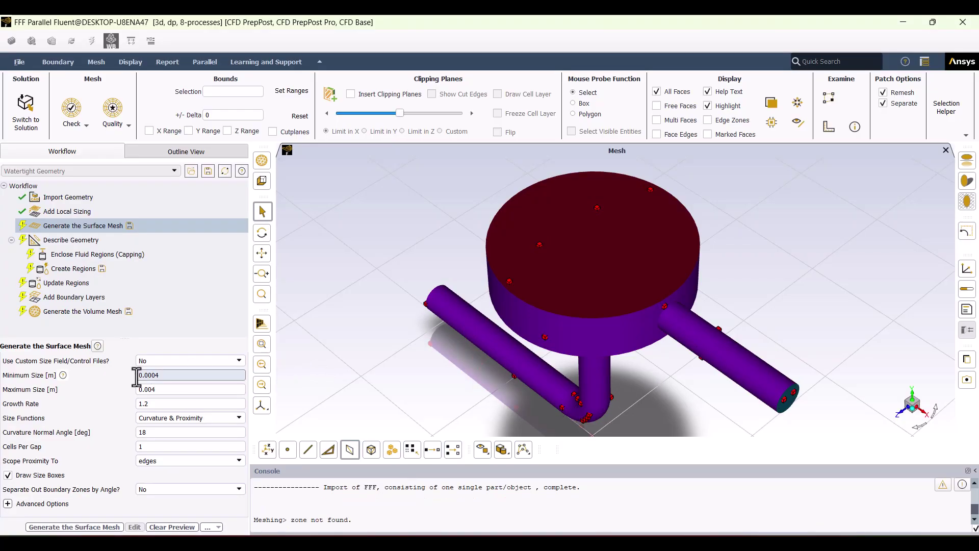
pyautogui.click(61, 528)
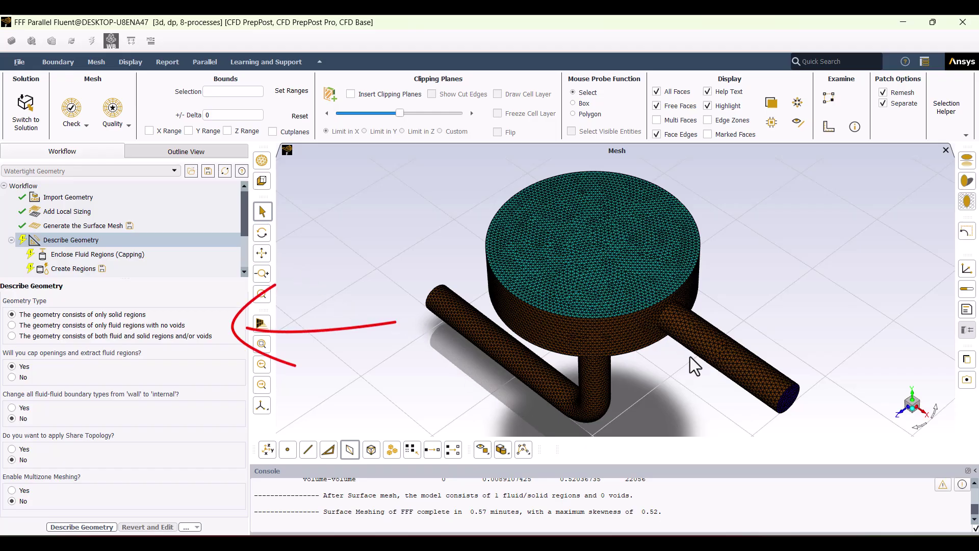
# - Describe the geometry as fluid-only with no voids and make oulet a pressure-outlet
pyautogui.click(34, 327)
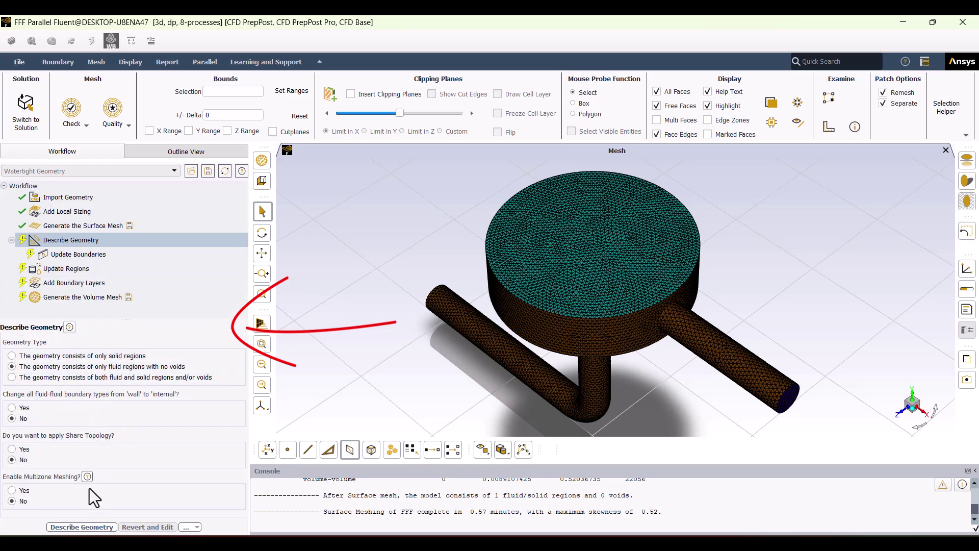
pyautogui.click(71, 527)
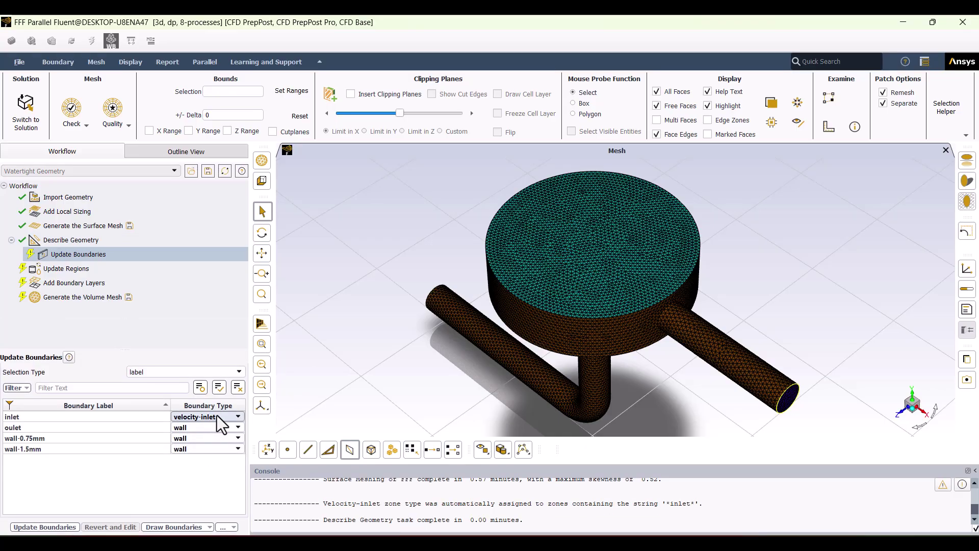
pyautogui.click(176, 427)
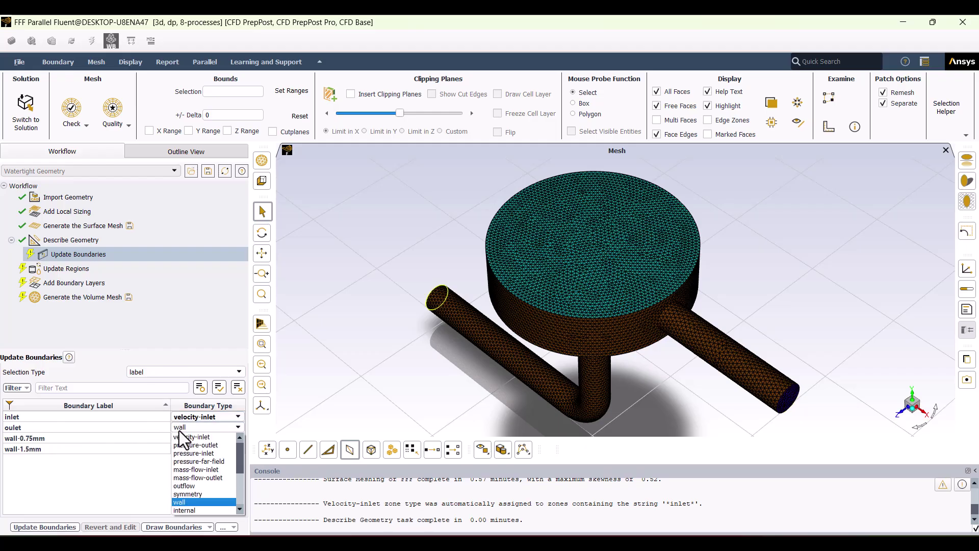
pyautogui.click(192, 446)
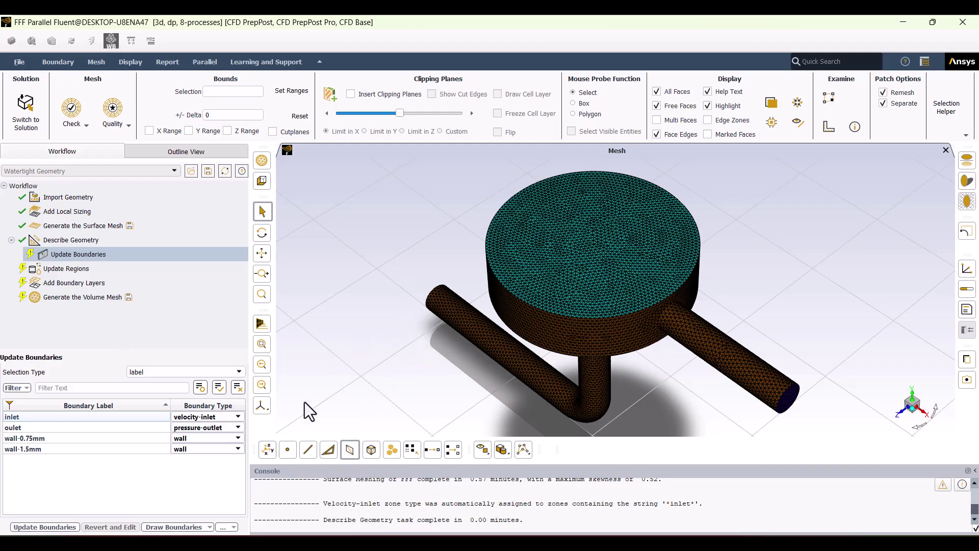
pyautogui.click(42, 528)
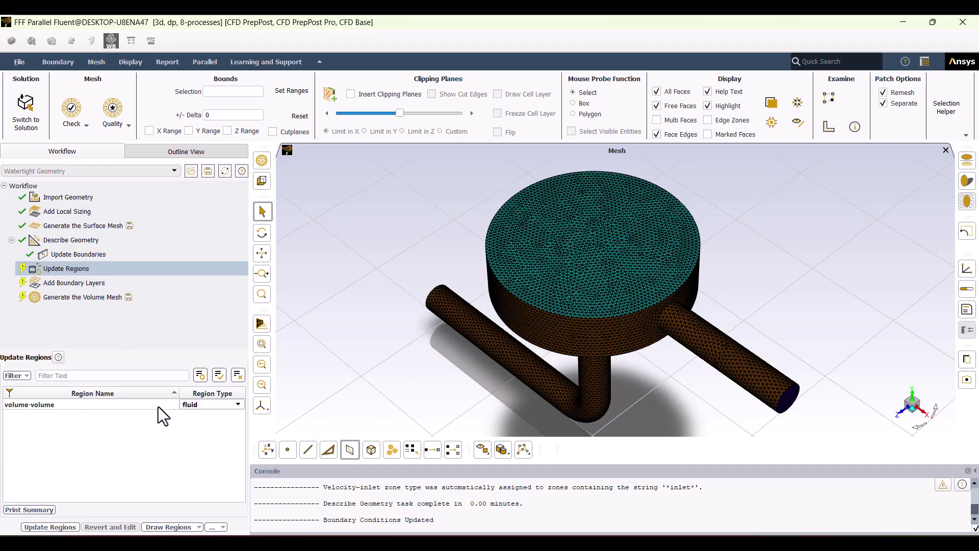
# - Keep volume-volume as fluid, add boundary layers, and generate a poly-hexcore volume mesh
pyautogui.click(192, 404)
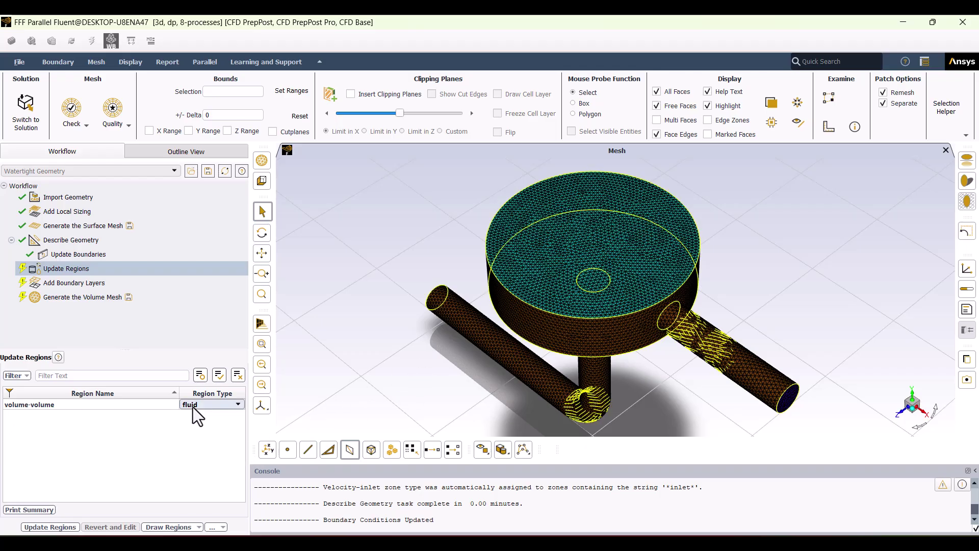
pyautogui.click(150, 426)
pyautogui.click(31, 527)
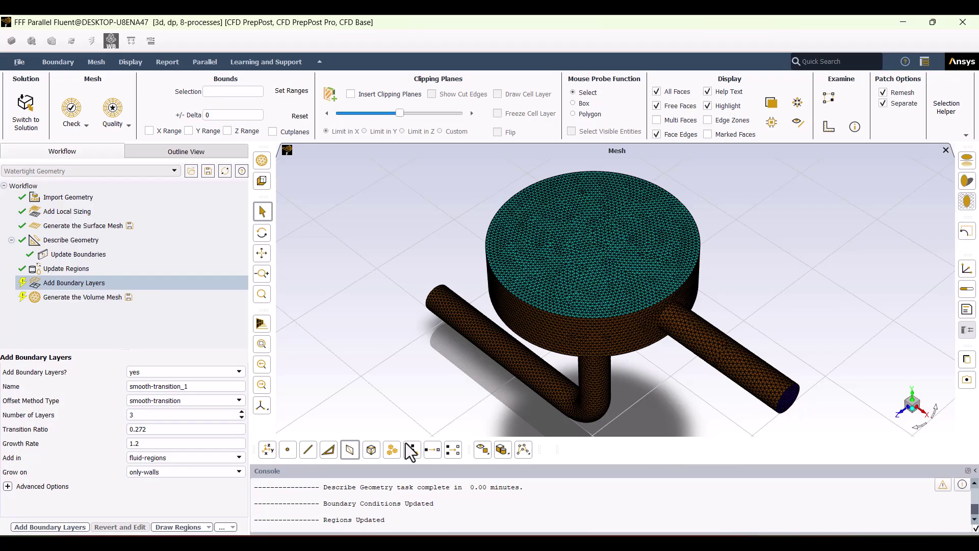
pyautogui.click(37, 528)
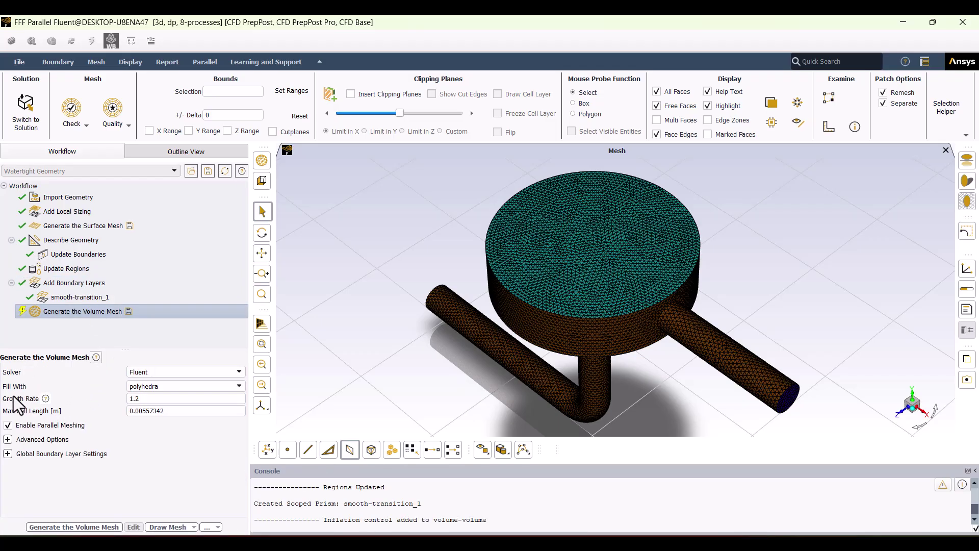
pyautogui.click(138, 389)
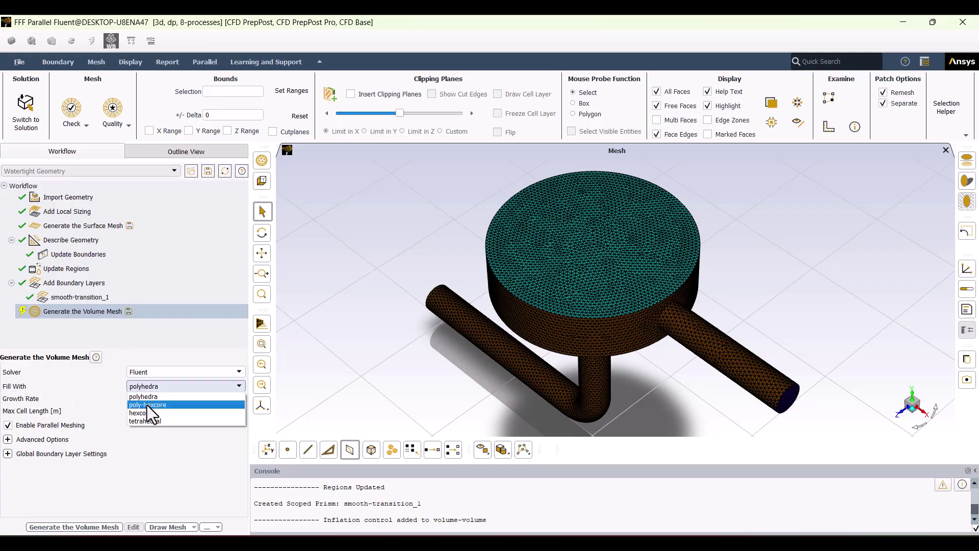
pyautogui.click(147, 405)
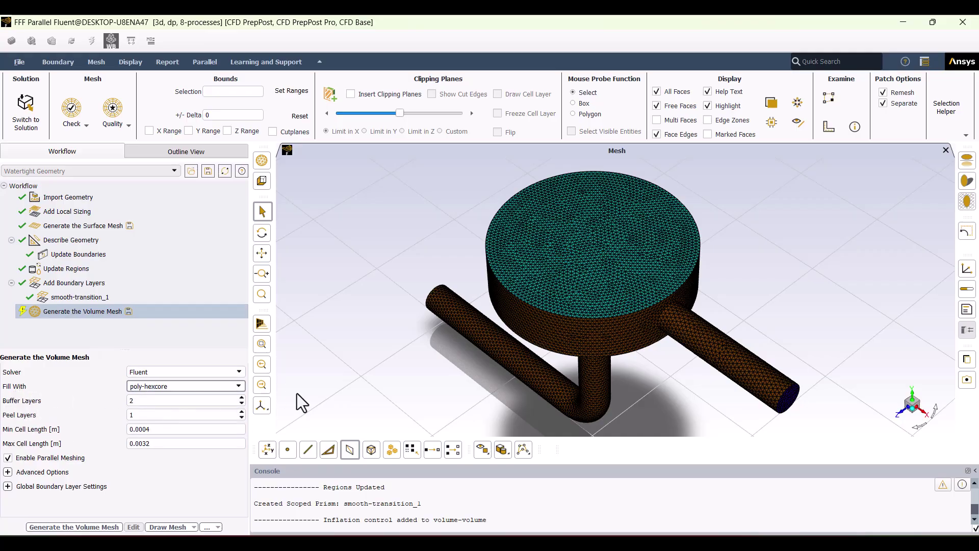
pyautogui.click(81, 527)
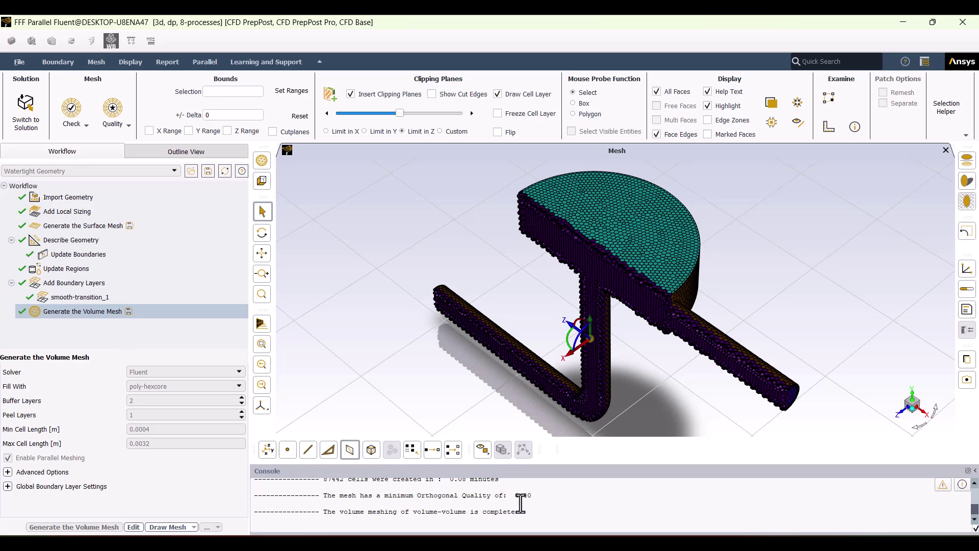
# - Zoom into the clipped volume mesh to inspect its cells
pyautogui.scroll(2, 655, 332)
pyautogui.scroll(3, 654, 317)
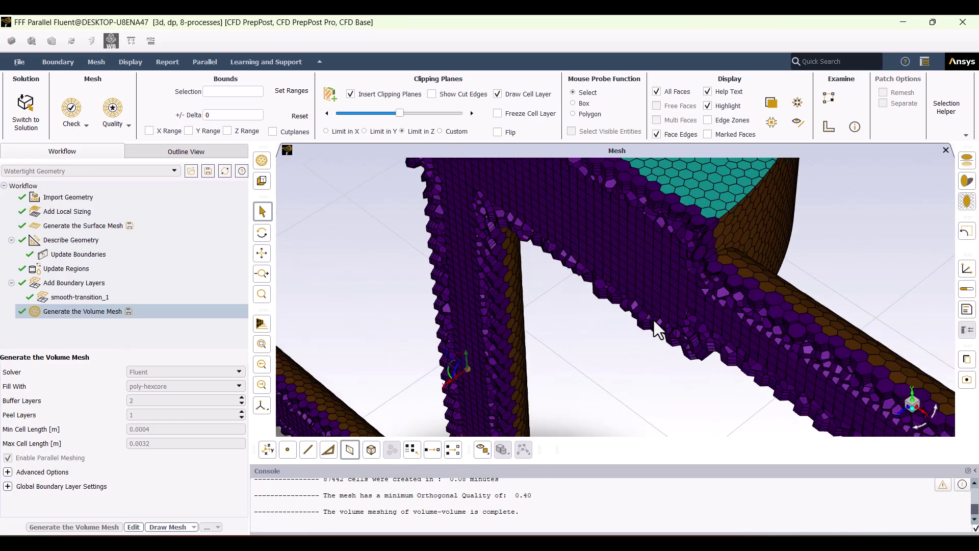
pyautogui.scroll(3, 676, 262)
pyautogui.scroll(-2, 658, 317)
pyautogui.scroll(2, 572, 507)
pyautogui.scroll(3, 574, 510)
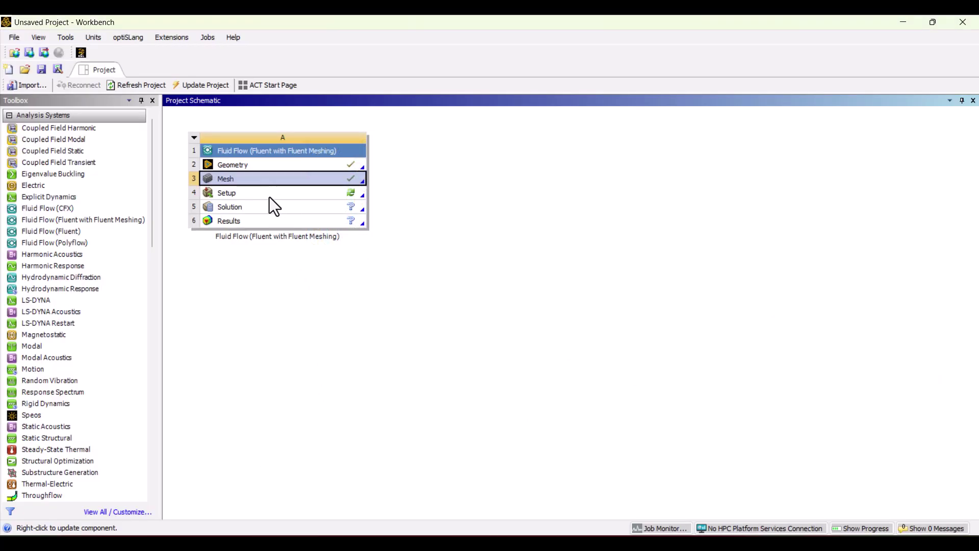
# - Launch the Fluent solver from the Fluid Flow Setup cell with default launcher settings
pyautogui.doubleClick(270, 197)
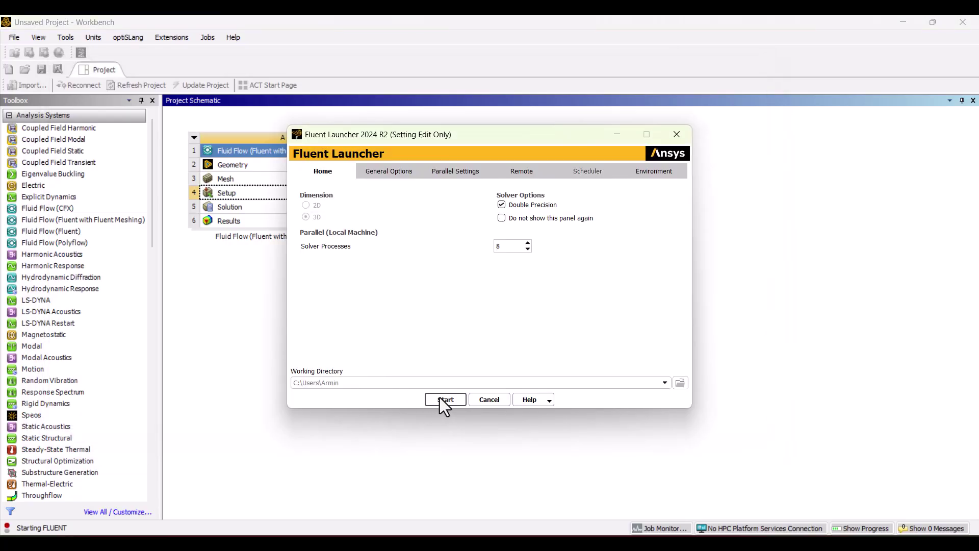
pyautogui.press('Return')
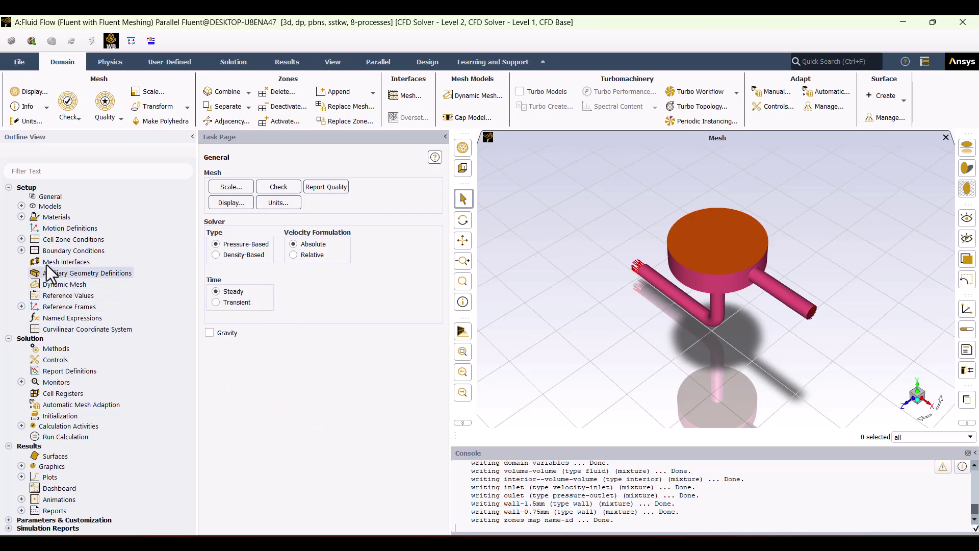
# - Change the air material's density method to ideal-gas and save it
pyautogui.click(20, 217)
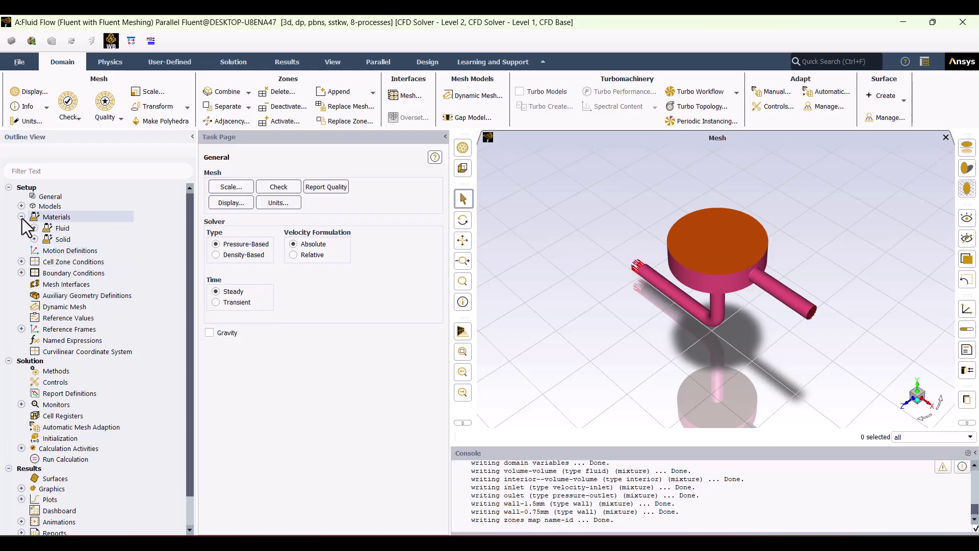
pyautogui.click(35, 227)
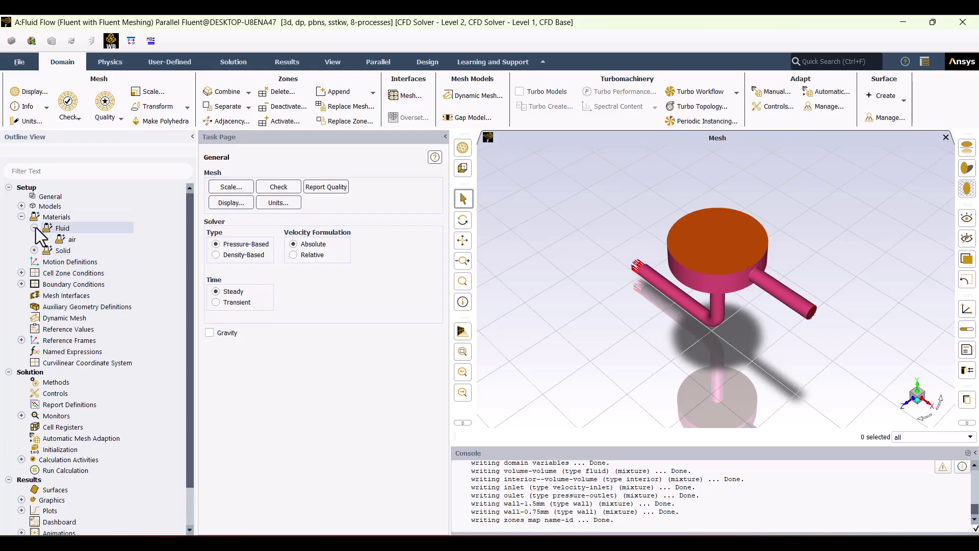
pyautogui.doubleClick(63, 240)
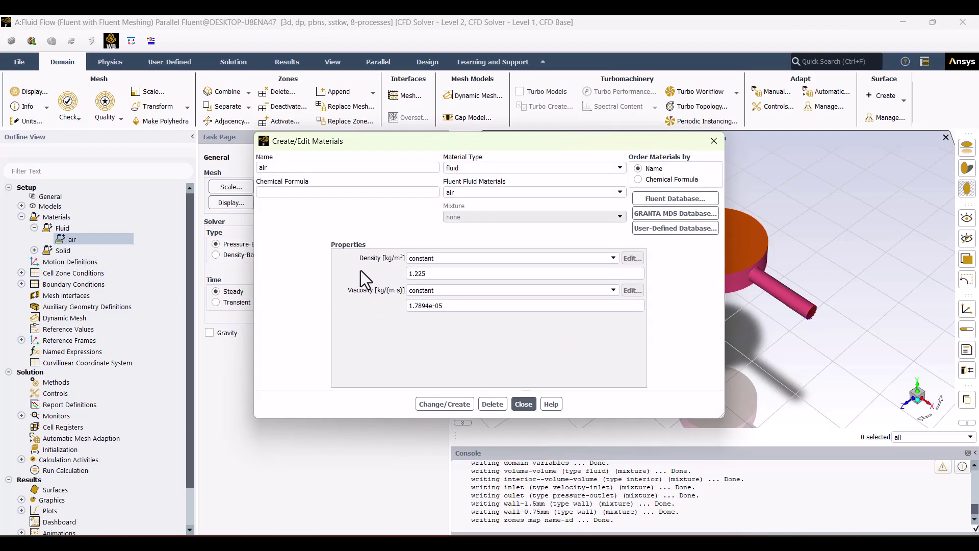
pyautogui.click(448, 257)
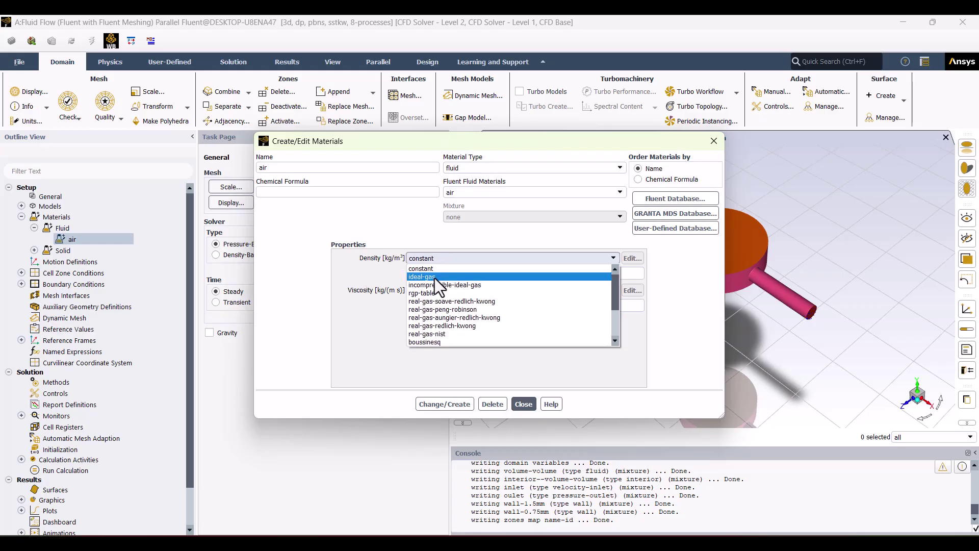
pyautogui.click(432, 278)
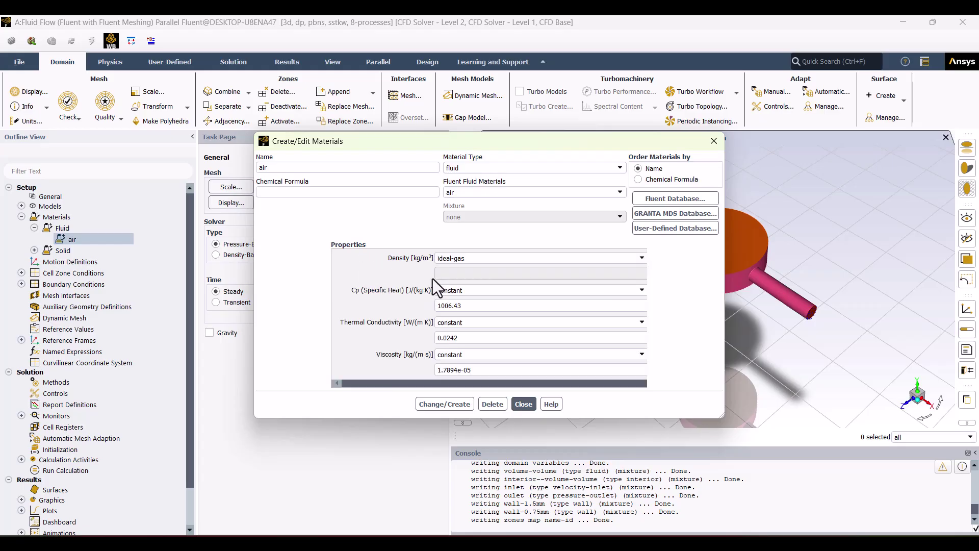
pyautogui.click(425, 409)
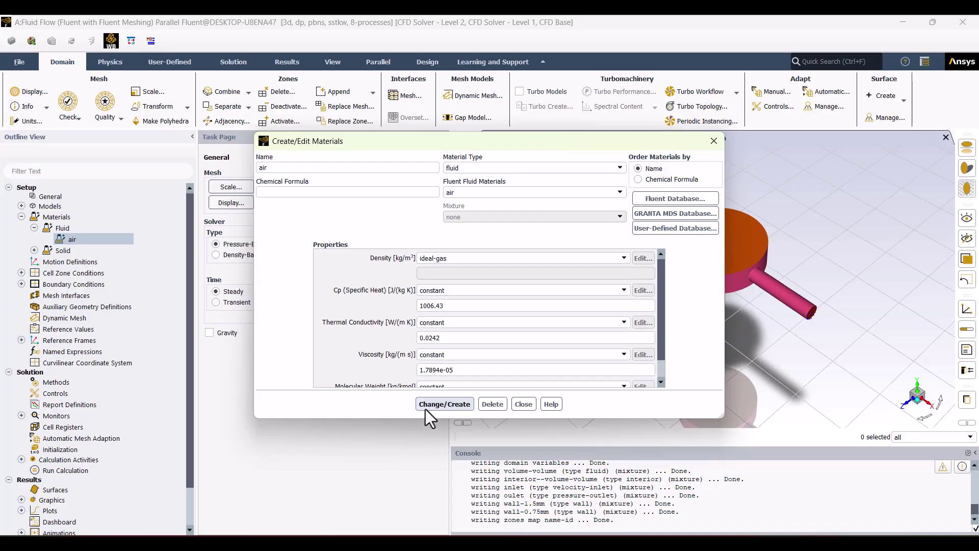
pyautogui.click(524, 404)
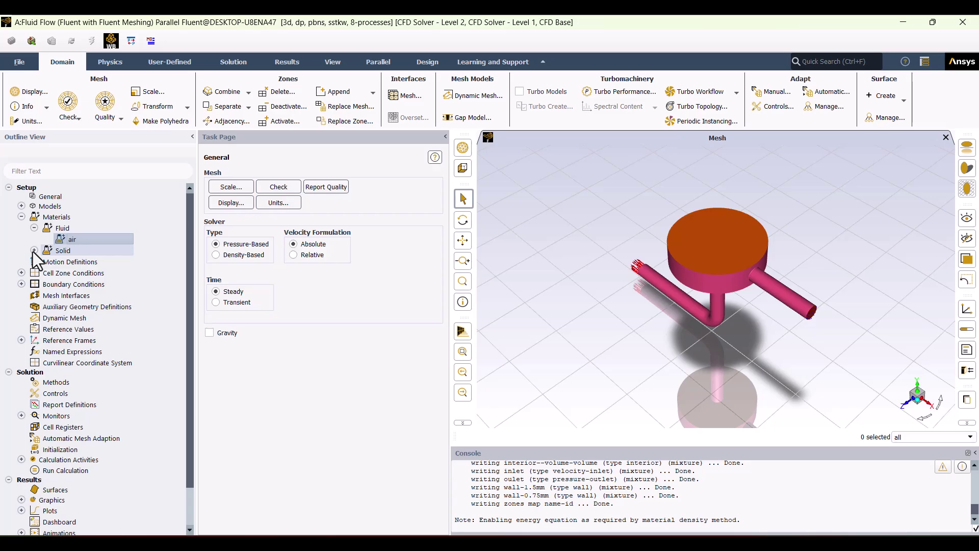
# - Set the inlet velocity magnitude to 5 m/s, keeping the 300 K inlet temperature
pyautogui.click(20, 284)
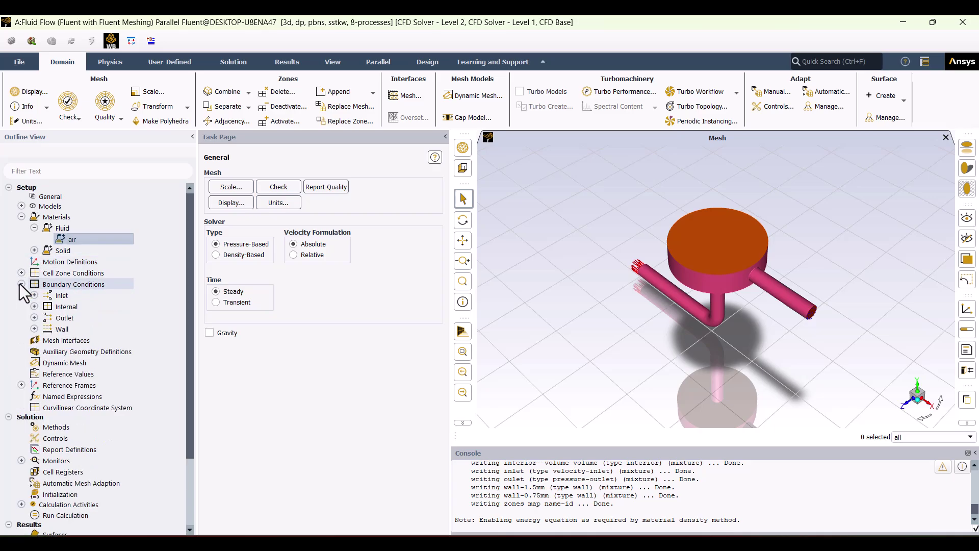
pyautogui.click(34, 295)
pyautogui.click(83, 309)
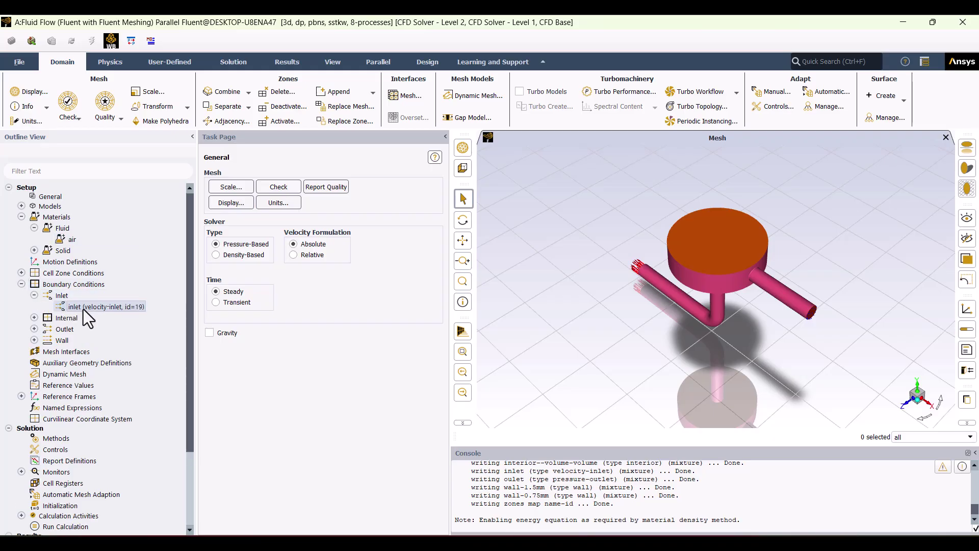
pyautogui.doubleClick(84, 309)
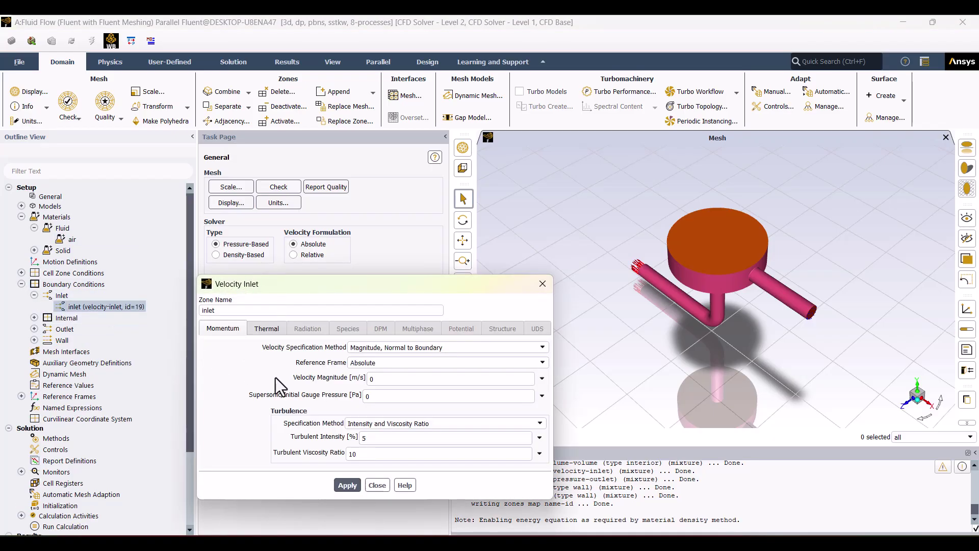
pyautogui.doubleClick(421, 376)
pyautogui.write('5')
pyautogui.click(280, 329)
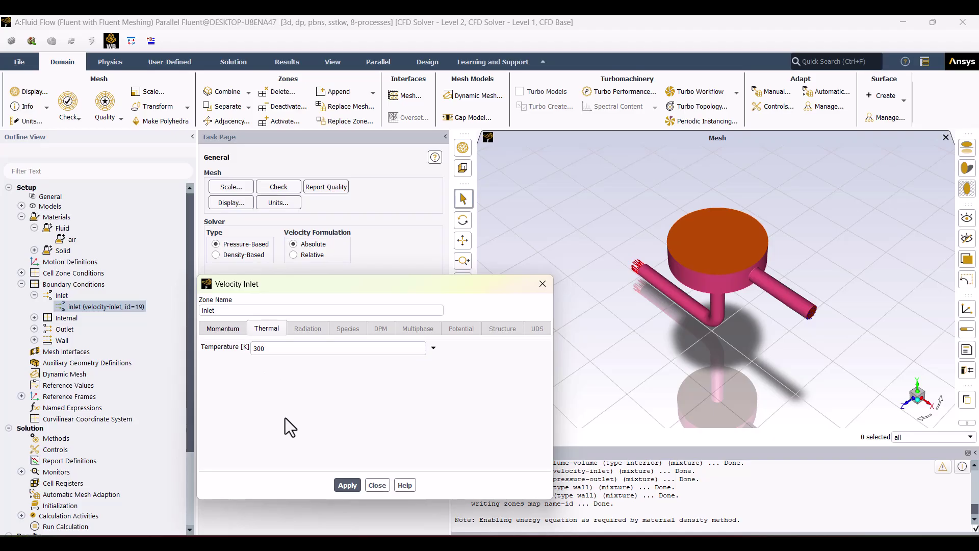
pyautogui.click(370, 487)
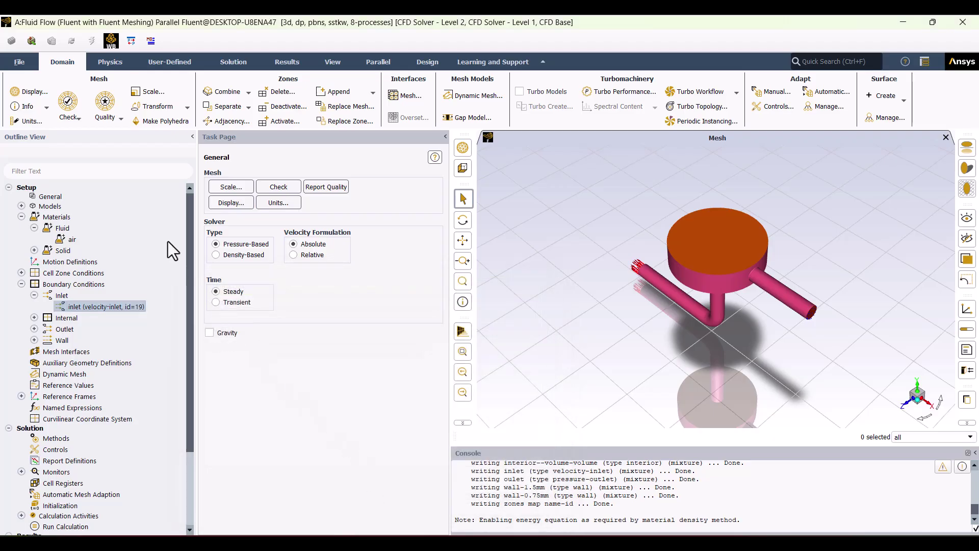
# - Switch Fluent's temperature units to Celsius
pyautogui.click(24, 124)
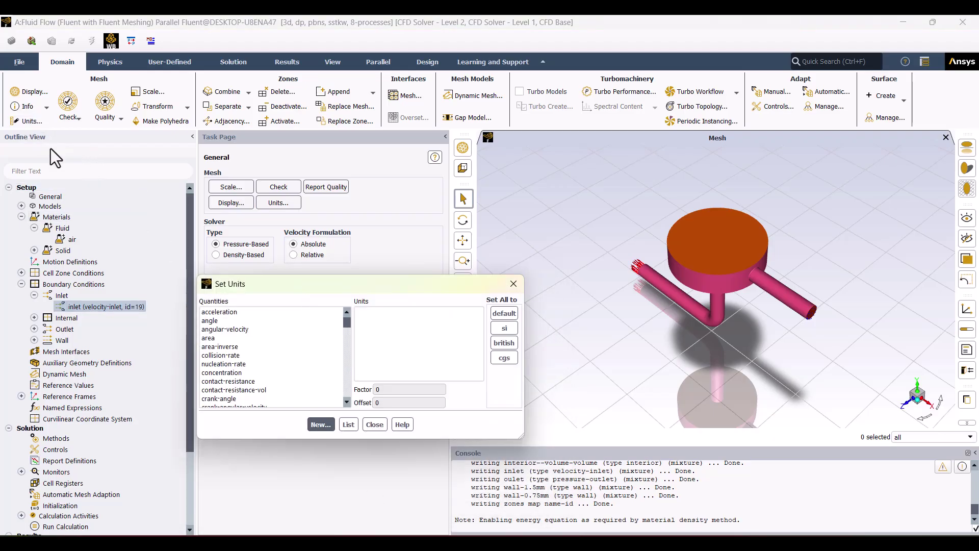
pyautogui.scroll(-5, 229, 345)
pyautogui.scroll(-5, 229, 345)
pyautogui.scroll(-4, 230, 345)
pyautogui.scroll(-4, 230, 344)
pyautogui.scroll(2, 229, 345)
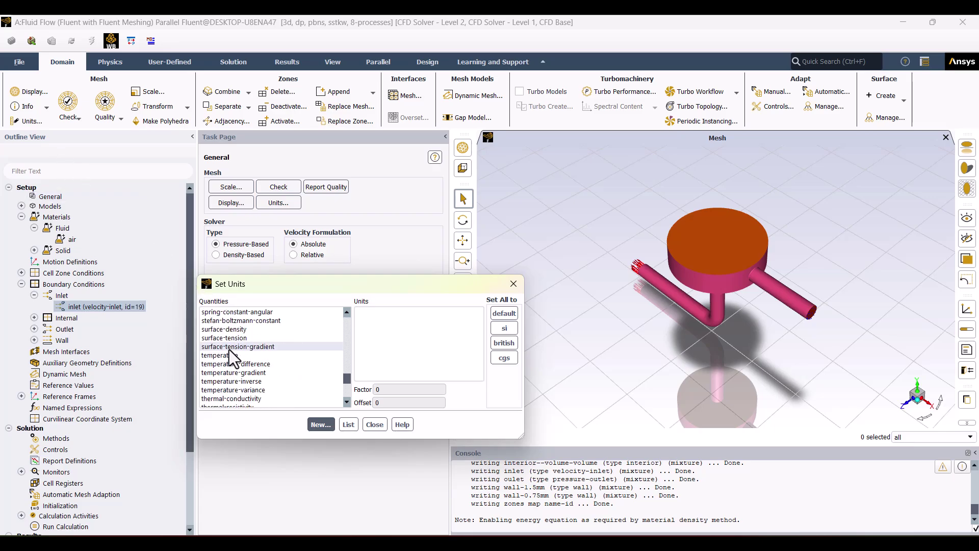
pyautogui.click(228, 354)
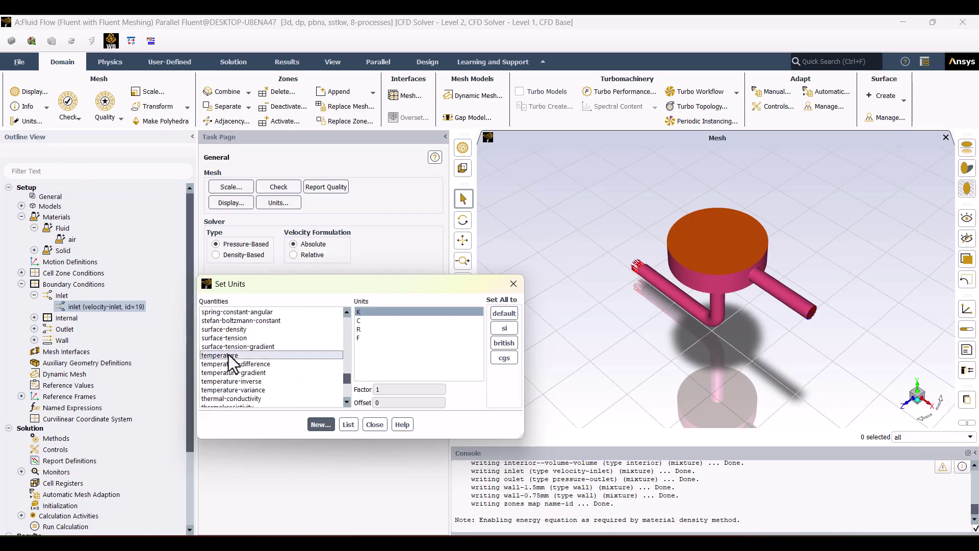
pyautogui.click(366, 320)
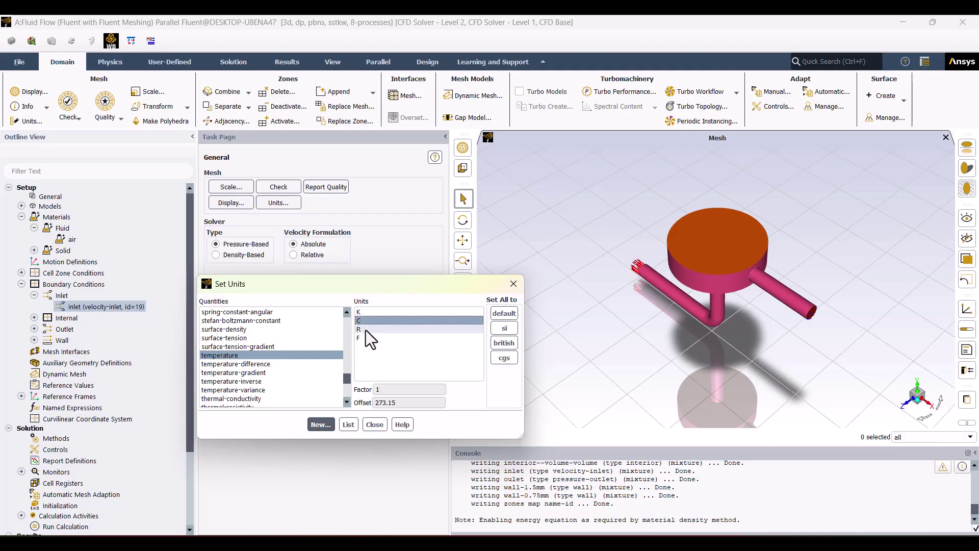
pyautogui.click(372, 420)
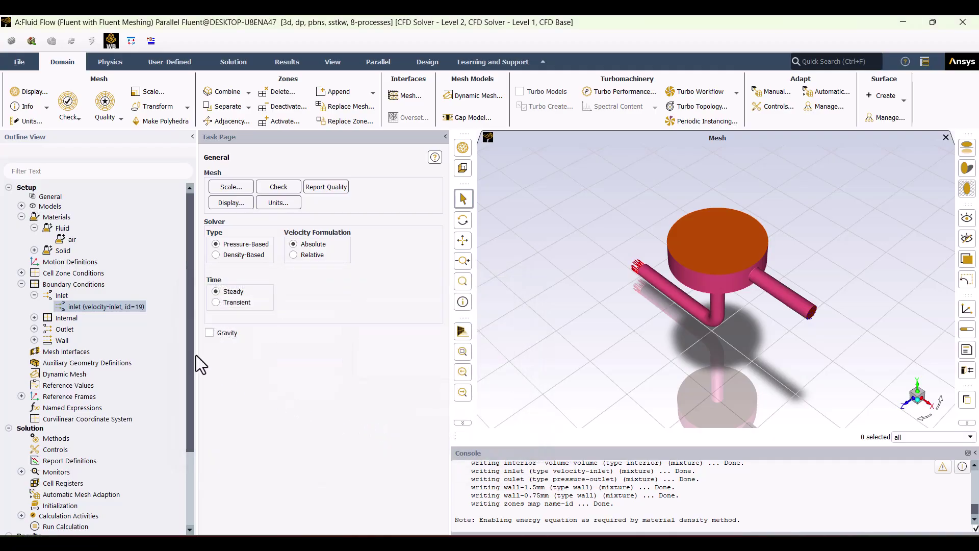
# - Set the inlet temperature to 150 °C and apply it
pyautogui.doubleClick(97, 308)
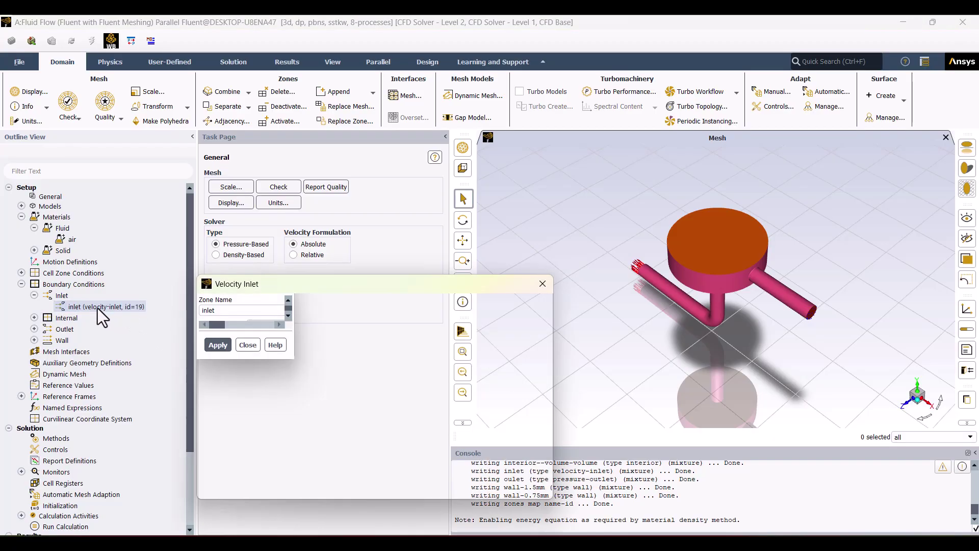
pyautogui.doubleClick(282, 348)
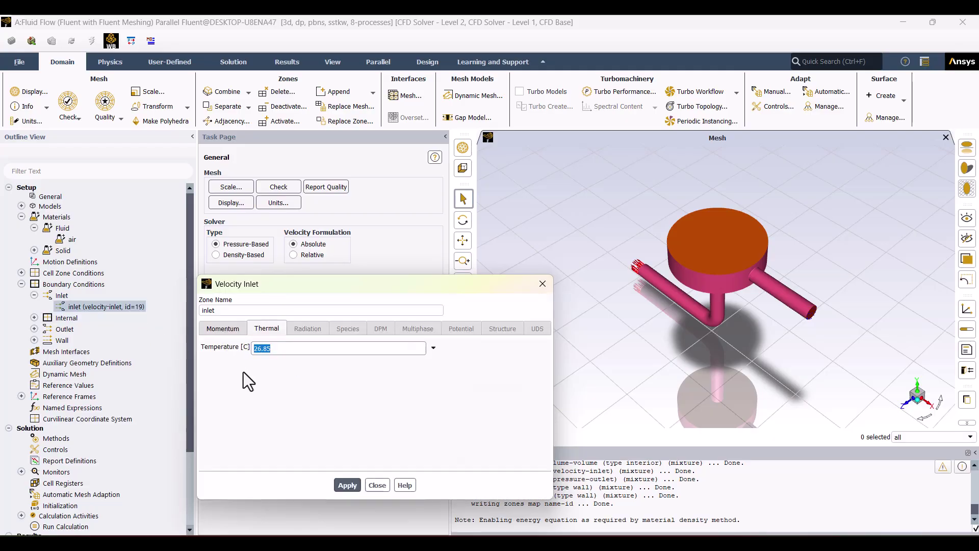
pyautogui.write('150')
pyautogui.click(345, 485)
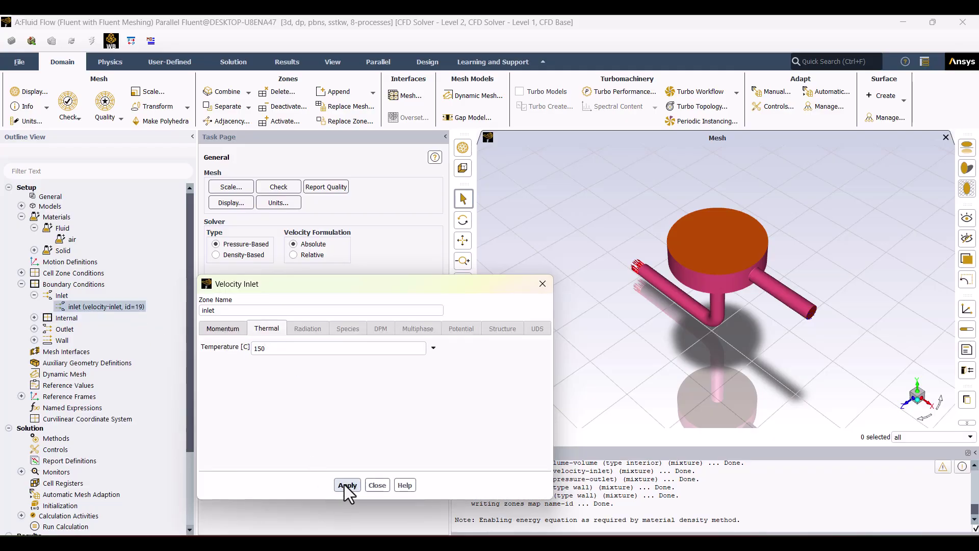
pyautogui.click(377, 485)
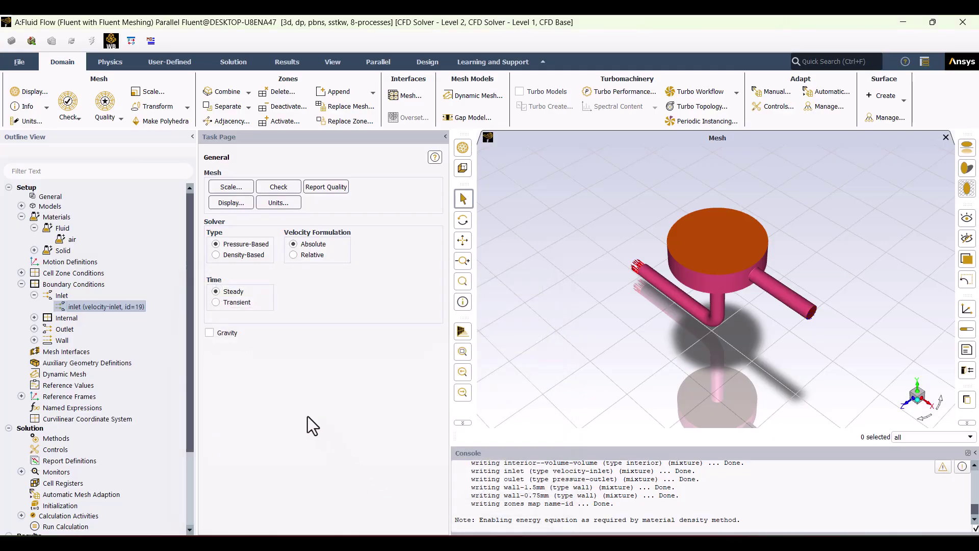
# - Enable Prevent Reverse Flow on the oulet pressure-outlet and apply it
pyautogui.click(35, 328)
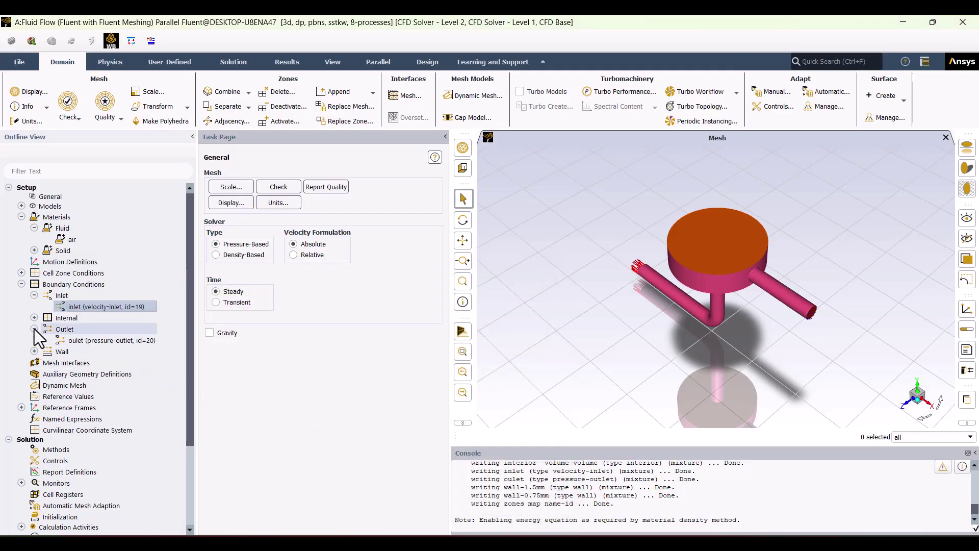
pyautogui.doubleClick(114, 341)
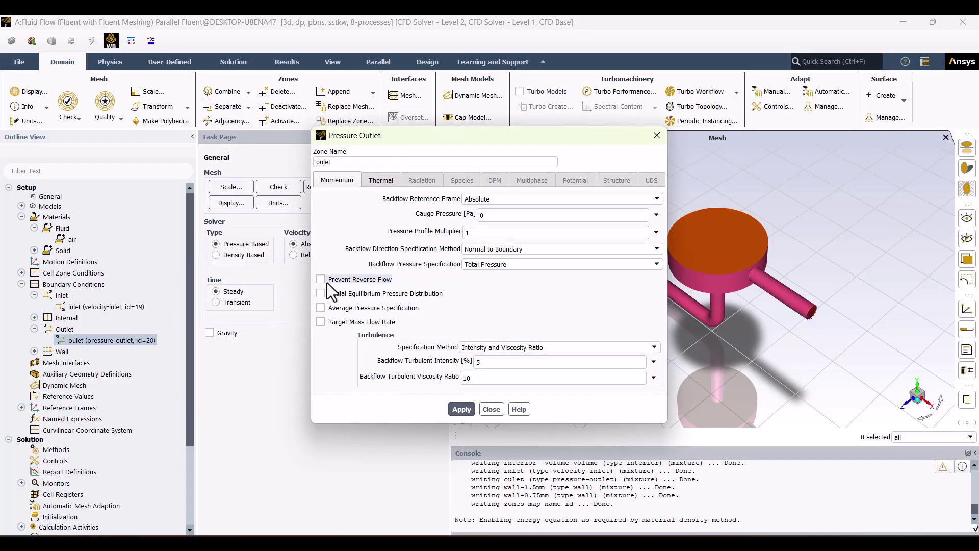
pyautogui.click(322, 279)
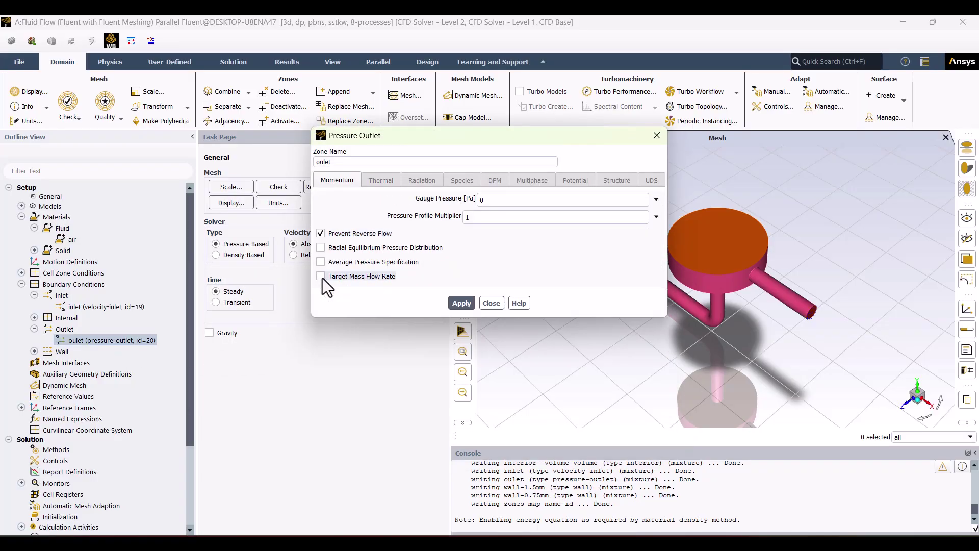
pyautogui.click(462, 303)
pyautogui.click(492, 303)
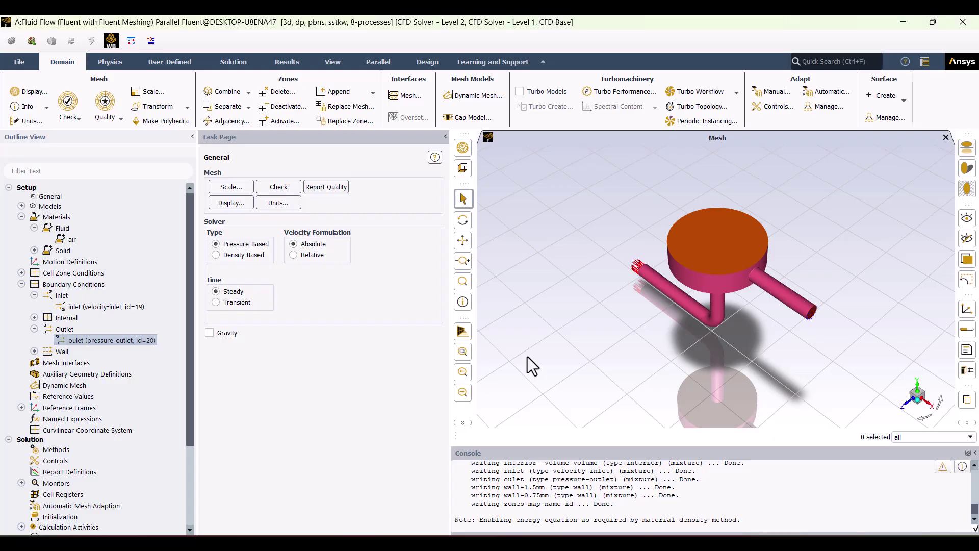
# - Set wall-0.75mm to Convection with shell conduction through one aluminum layer
pyautogui.click(33, 352)
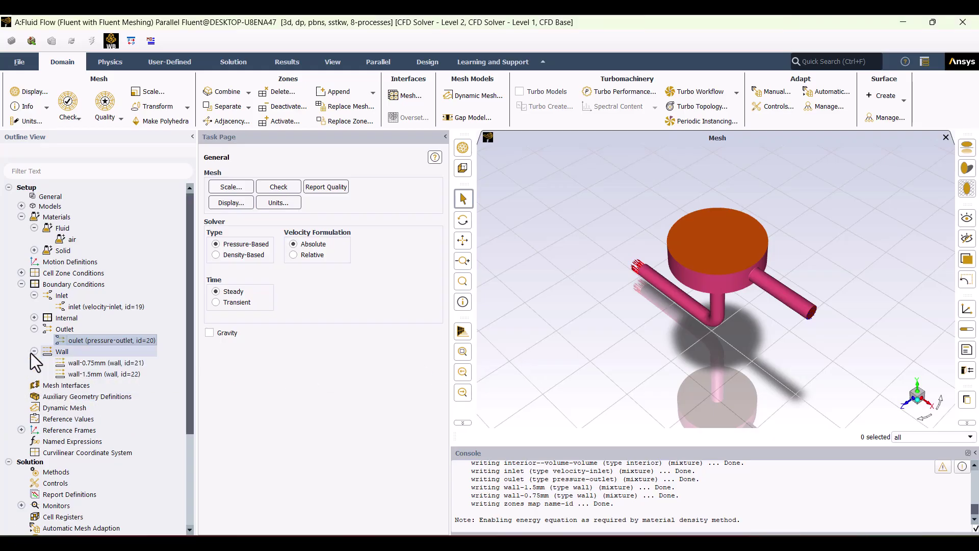
pyautogui.click(95, 365)
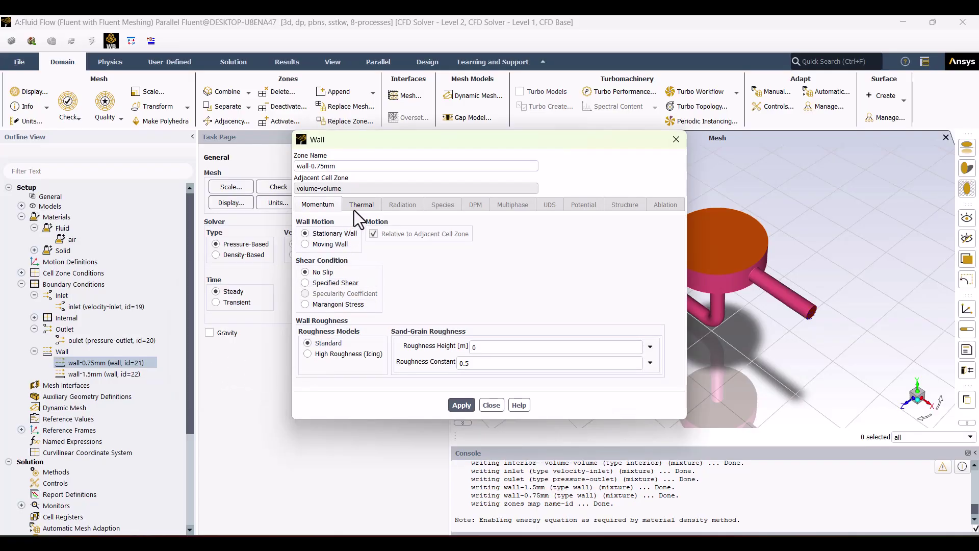
pyautogui.click(354, 210)
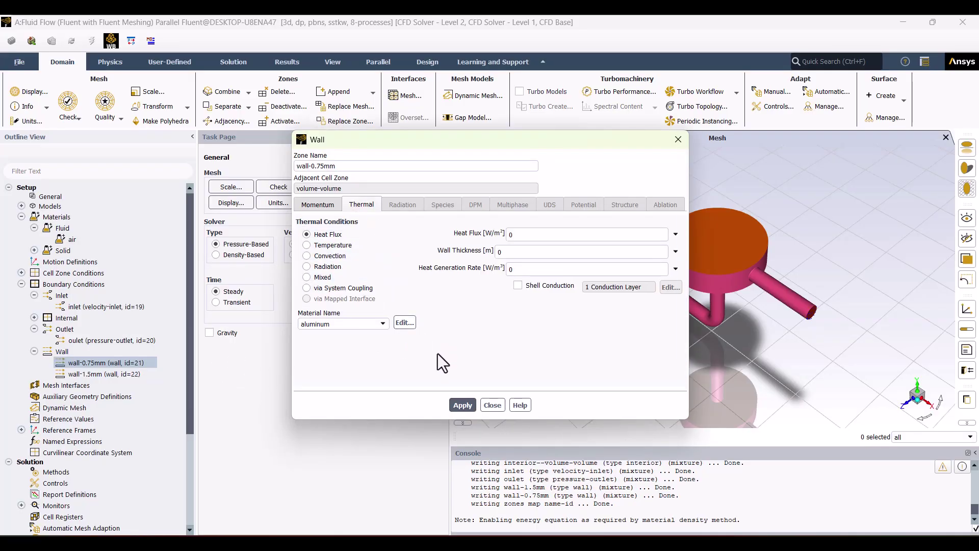
pyautogui.click(330, 259)
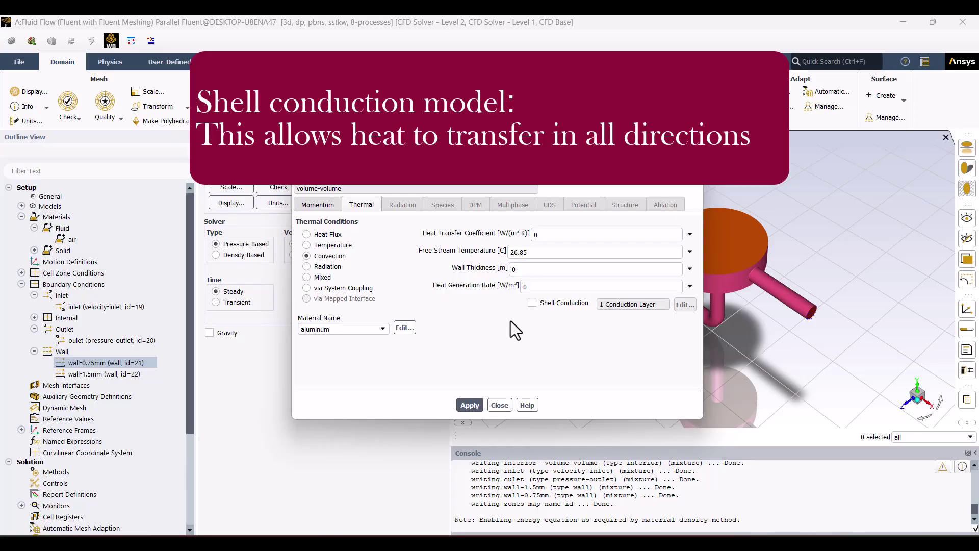
pyautogui.click(532, 304)
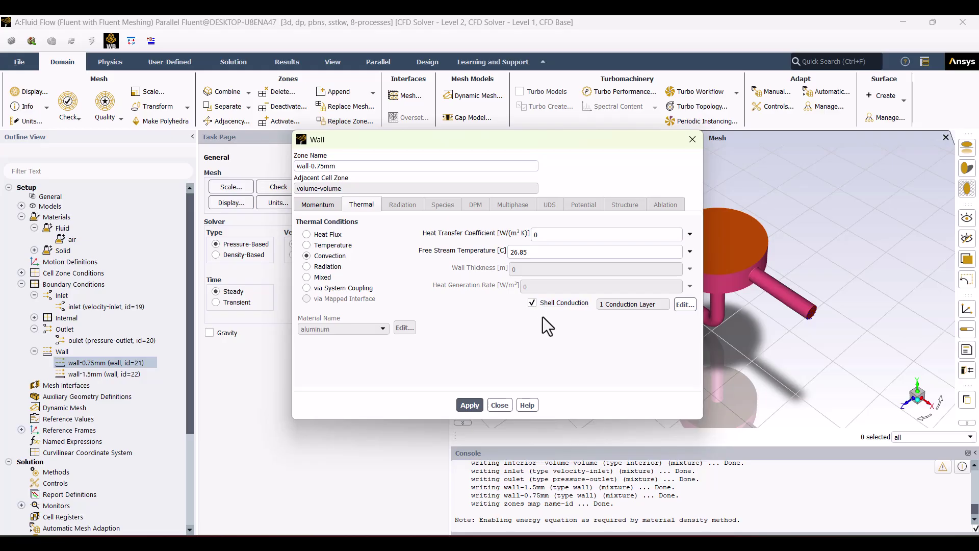
pyautogui.click(685, 308)
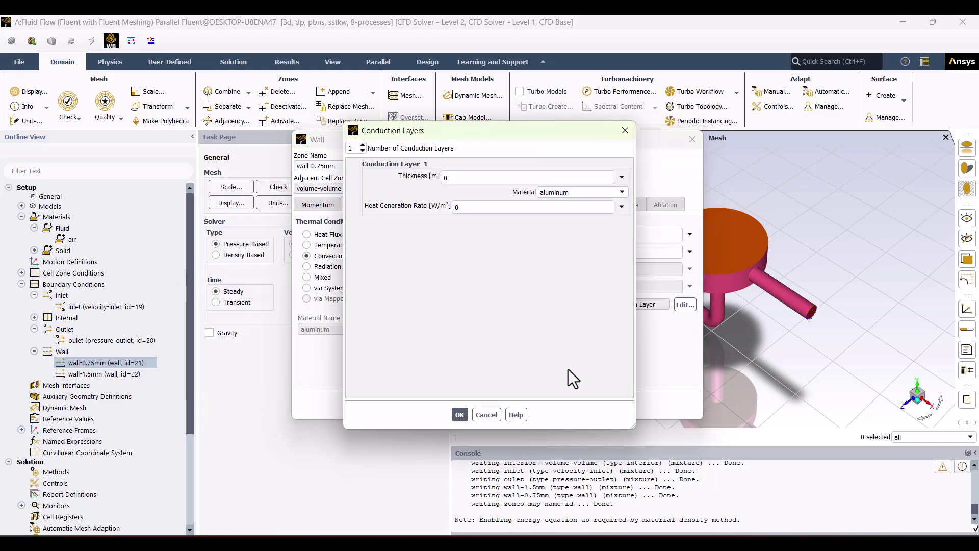
pyautogui.click(553, 193)
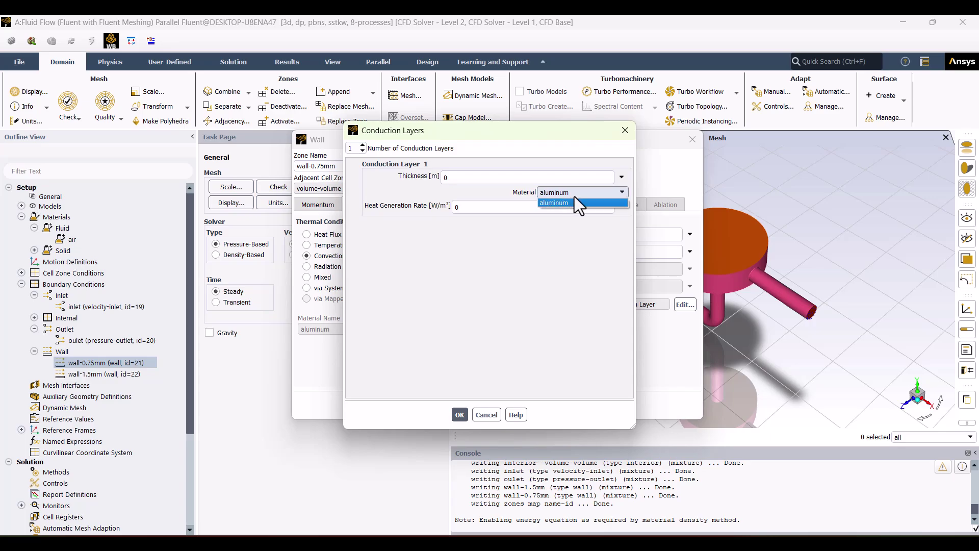
pyautogui.click(574, 200)
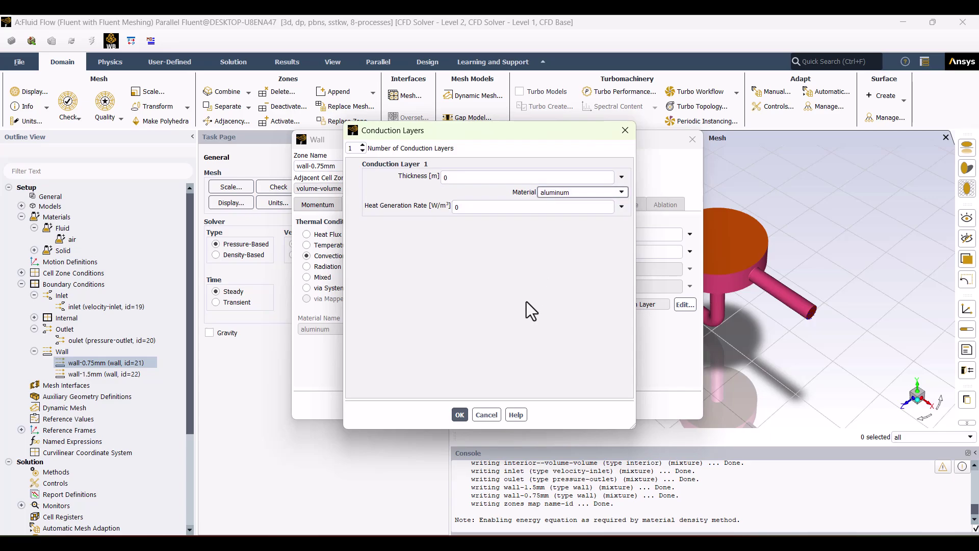
# - Confirm the aluminum conduction layer and close the wall-0.75mm settings
pyautogui.click(488, 418)
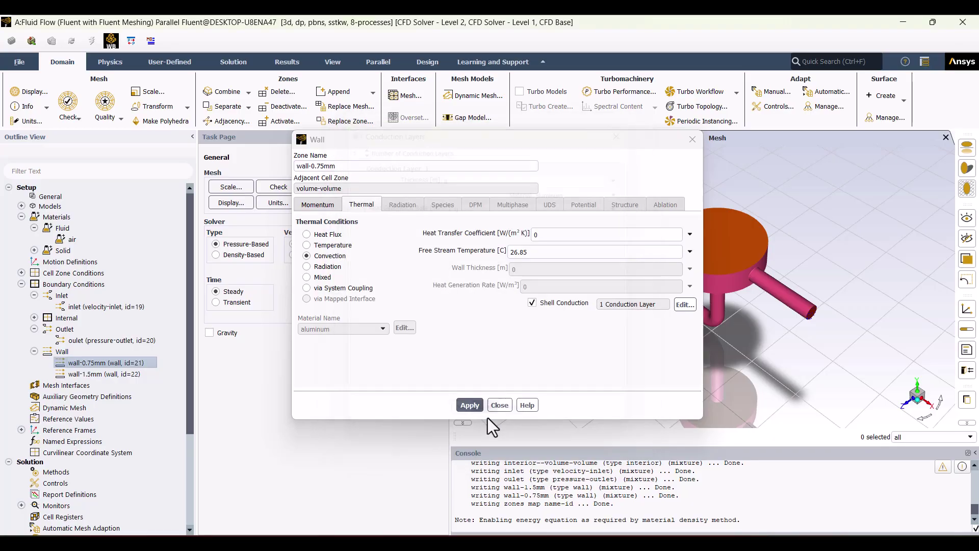
pyautogui.click(500, 406)
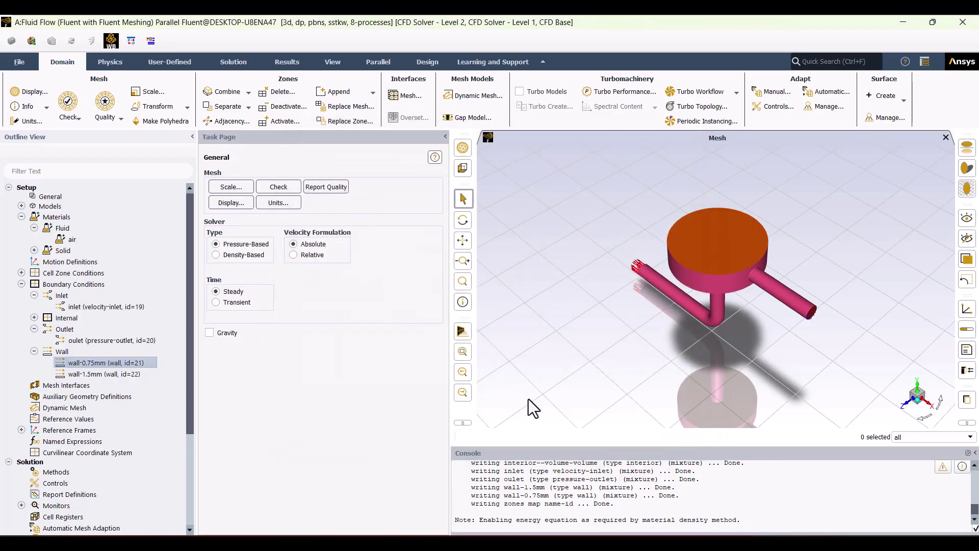
pyautogui.click(34, 250)
pyautogui.rightClick(83, 263)
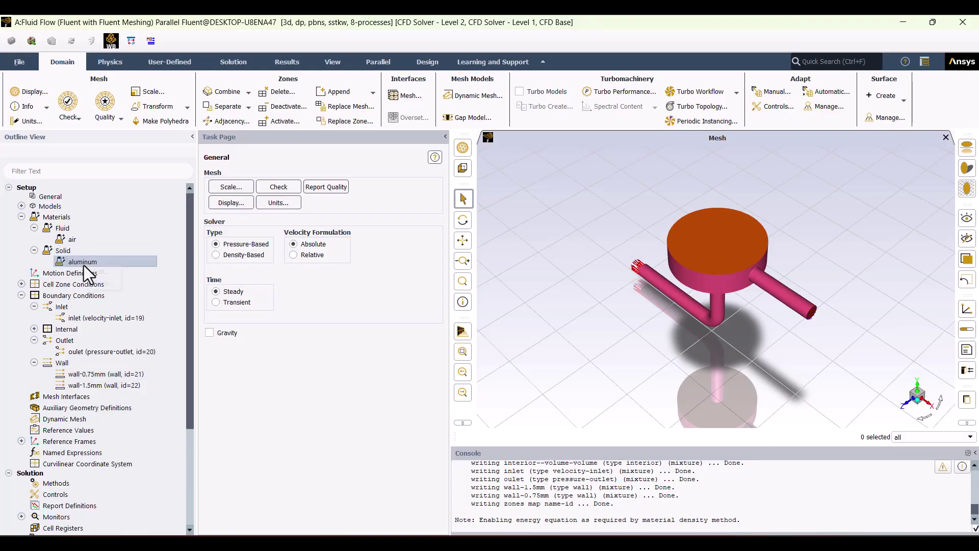
pyautogui.click(105, 276)
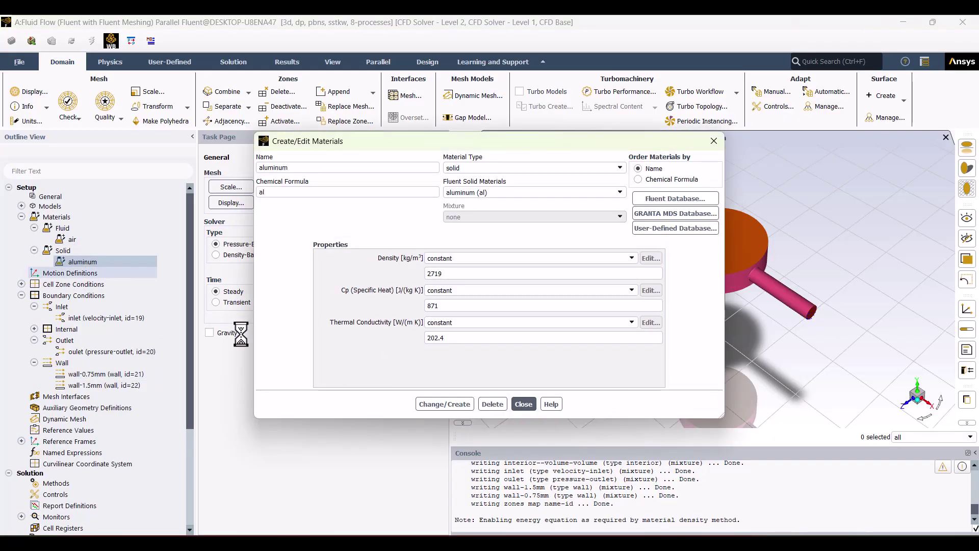
# - Copy copper from the Fluent database's solid materials into the case, then close the editors
pyautogui.click(658, 201)
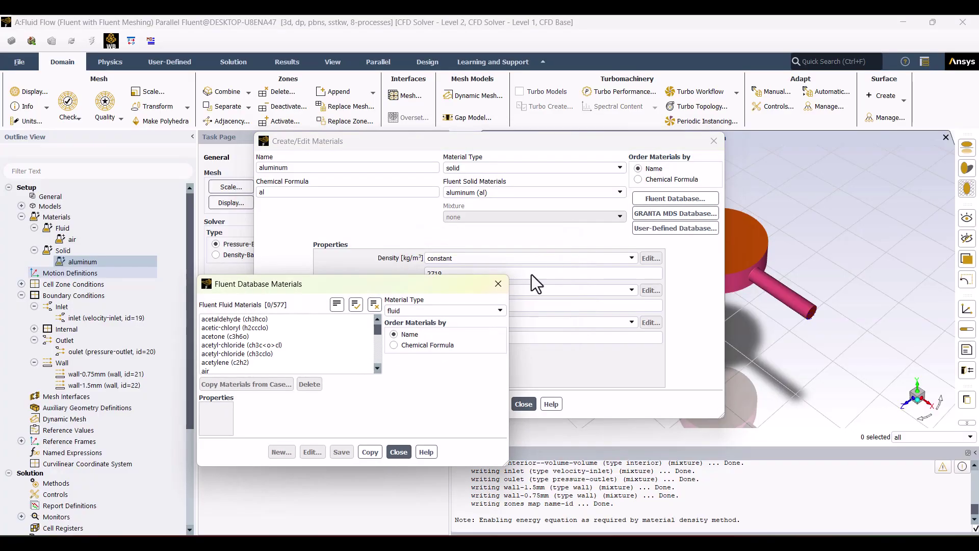
pyautogui.click(421, 311)
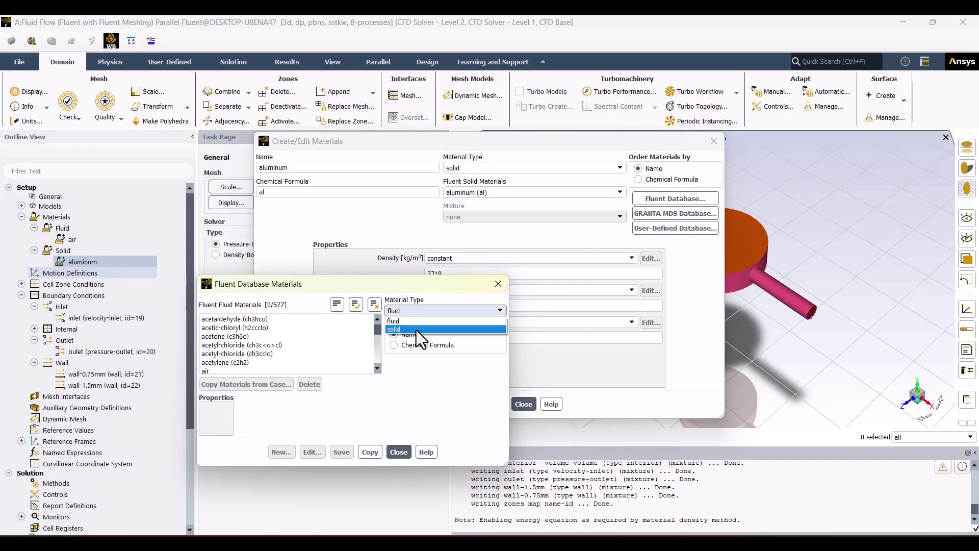
pyautogui.click(416, 329)
pyautogui.click(228, 363)
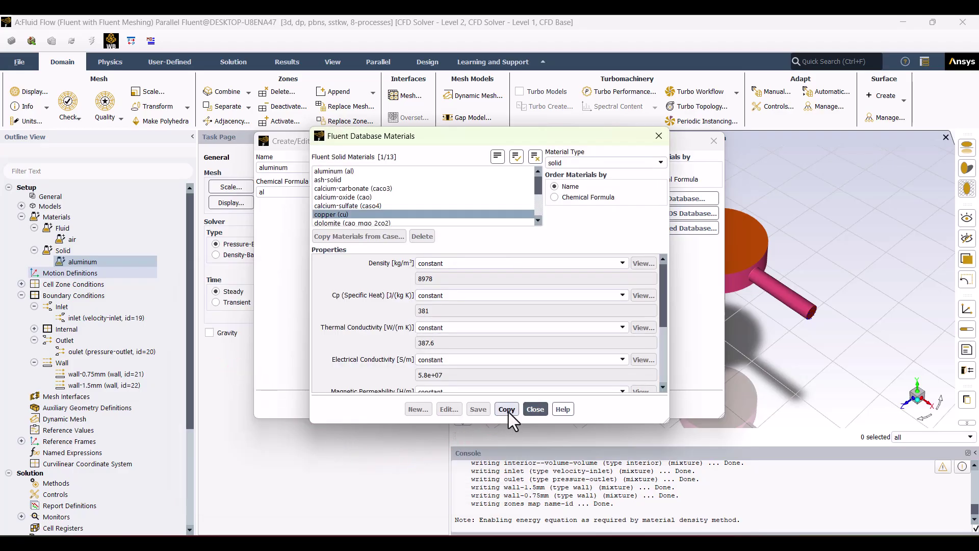
pyautogui.click(508, 410)
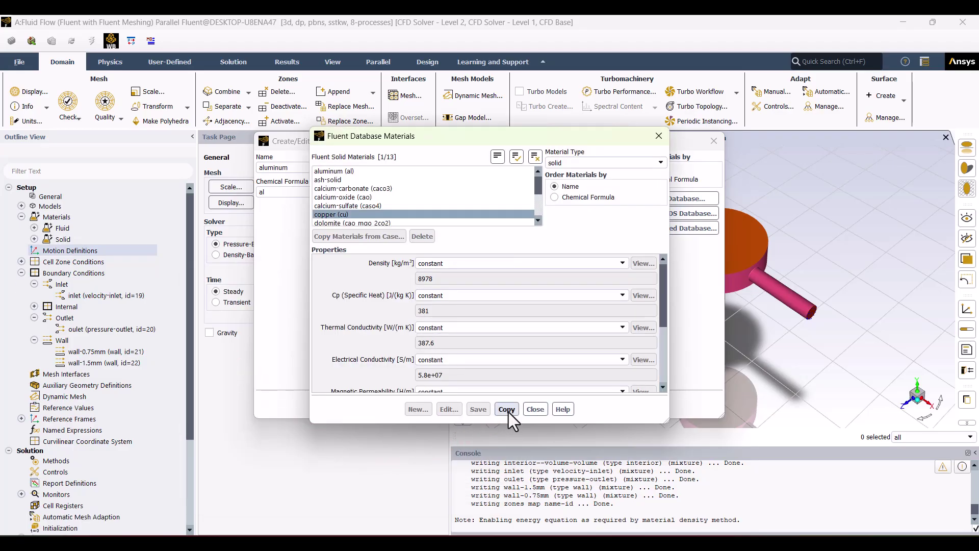
pyautogui.click(526, 413)
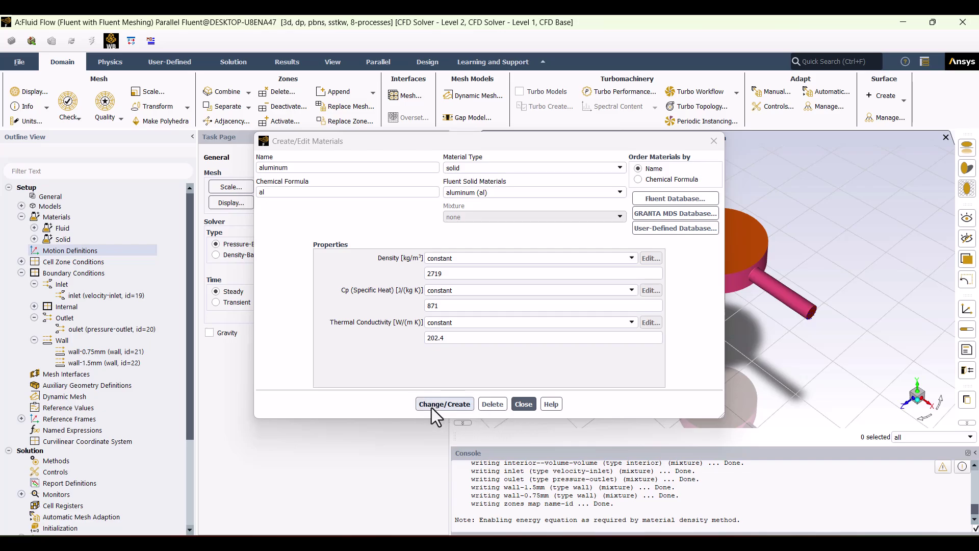
pyautogui.click(432, 408)
pyautogui.click(521, 406)
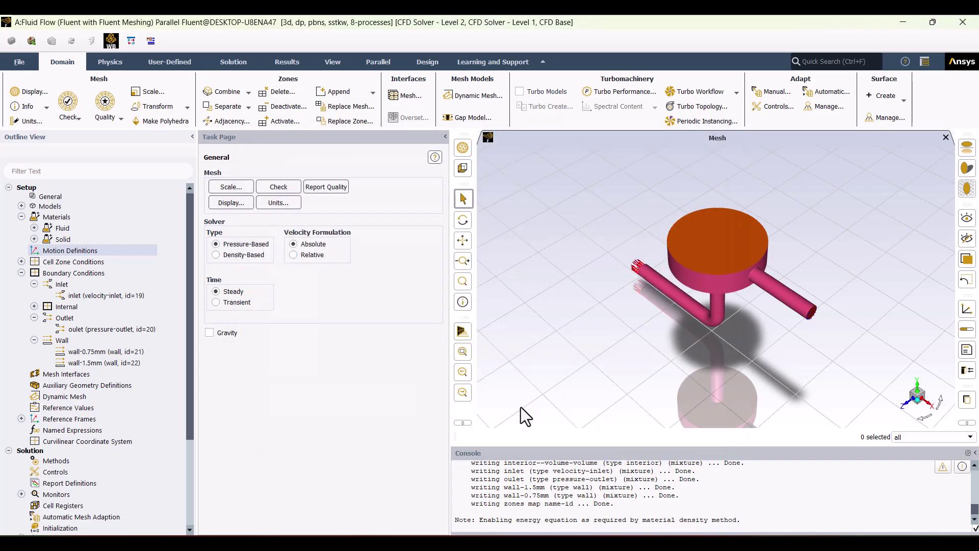
# - Enable shell conduction on wall-0.75mm with one 0.00075 m thick copper layer
pyautogui.click(34, 239)
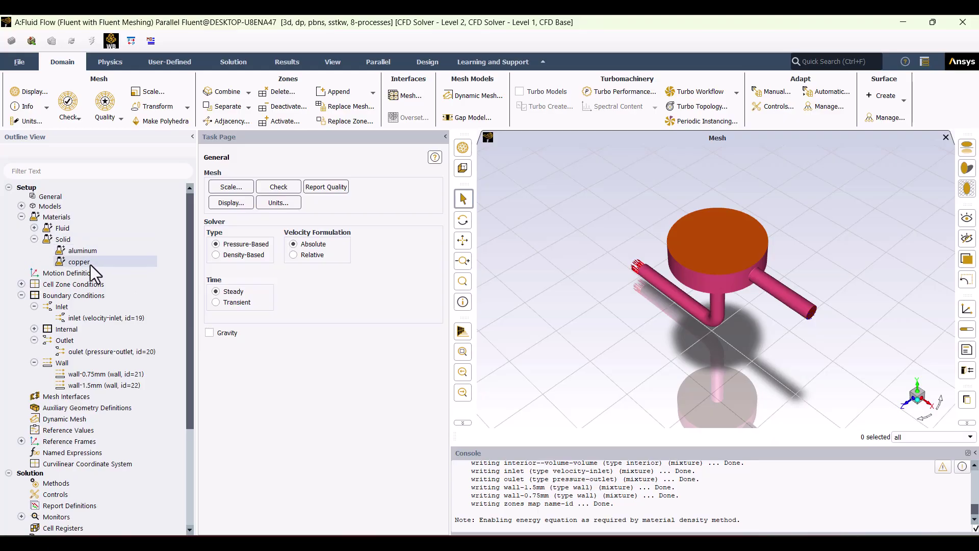
pyautogui.doubleClick(92, 375)
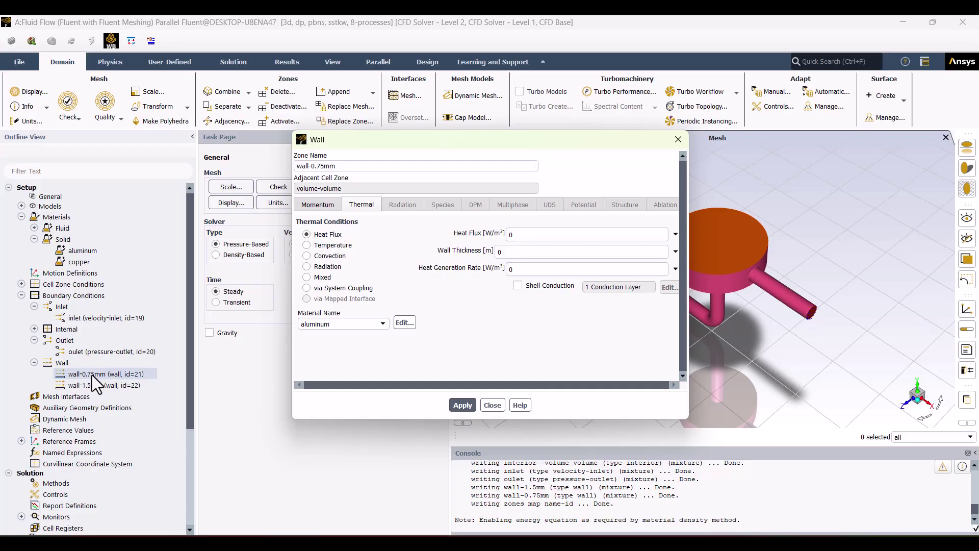
pyautogui.click(517, 286)
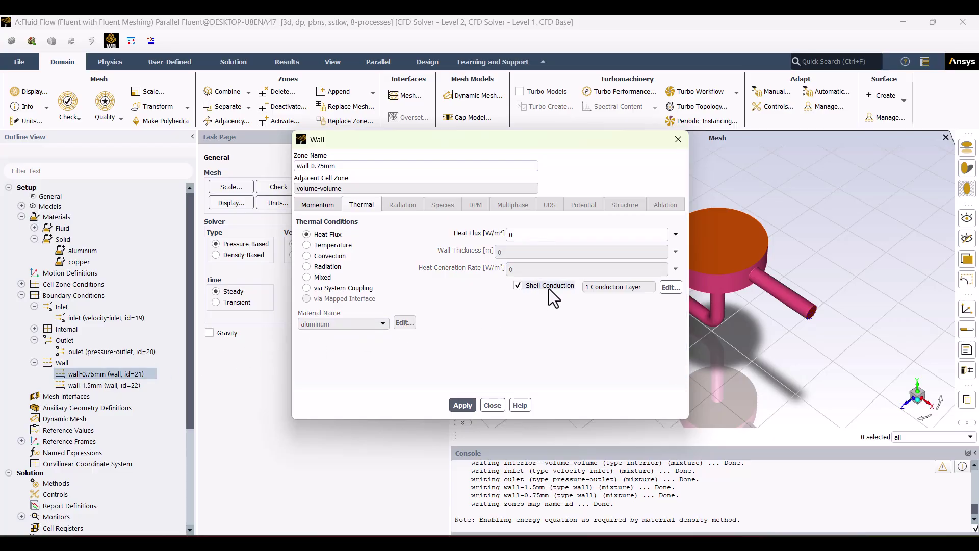
pyautogui.click(669, 288)
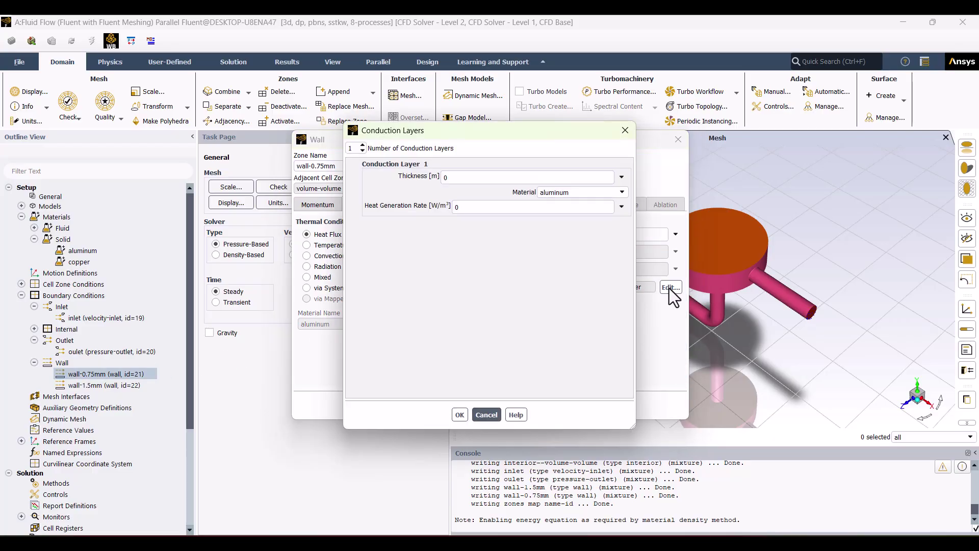
pyautogui.click(464, 177)
pyautogui.write('0075')
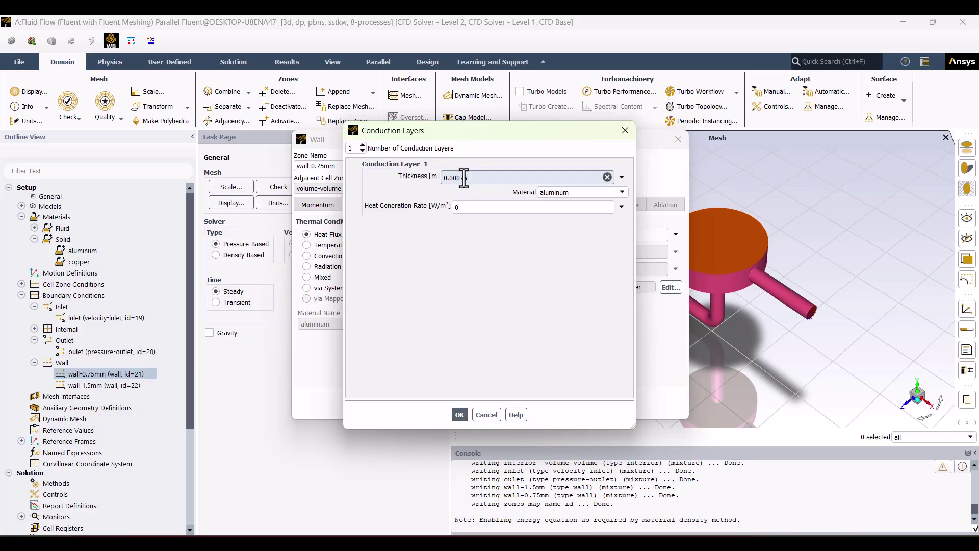
pyautogui.press('Tab')
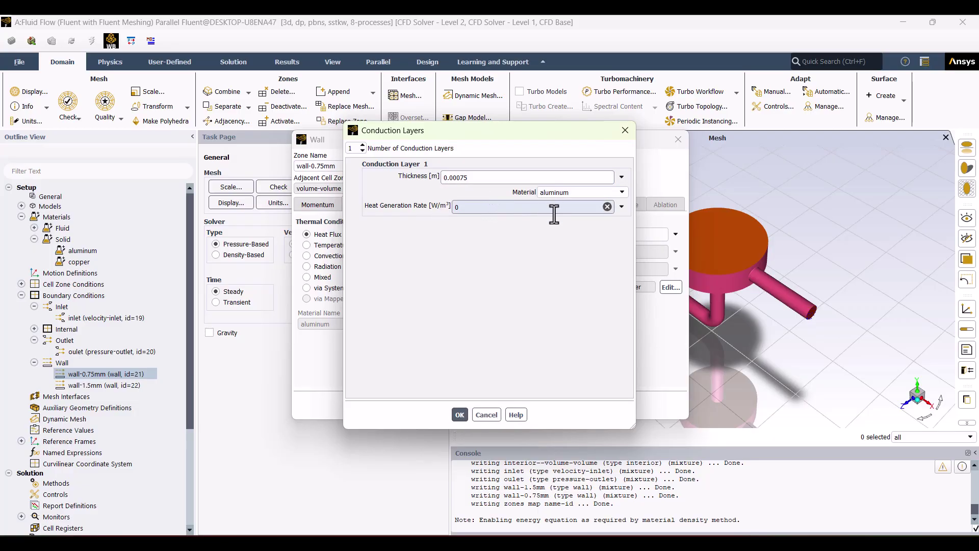
pyautogui.click(552, 195)
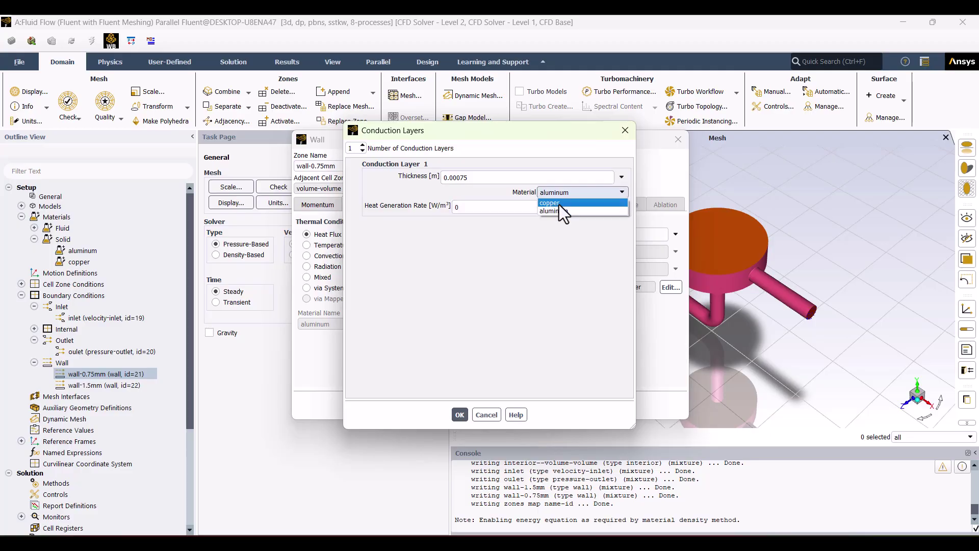
pyautogui.click(559, 204)
pyautogui.click(460, 415)
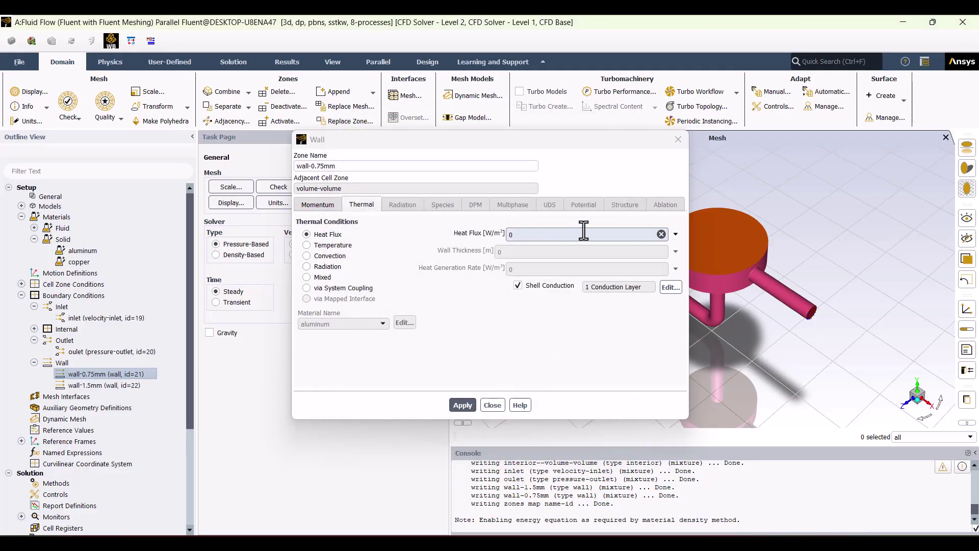
# - Switch wall-0.75mm to Convection with 22 °C free-stream temperature and coefficient 5, and apply
pyautogui.click(624, 220)
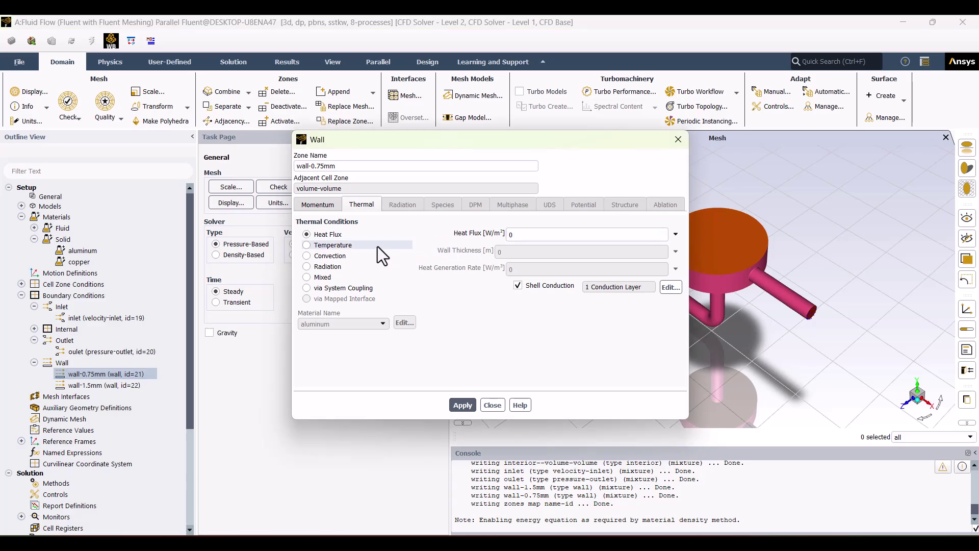
pyautogui.click(316, 257)
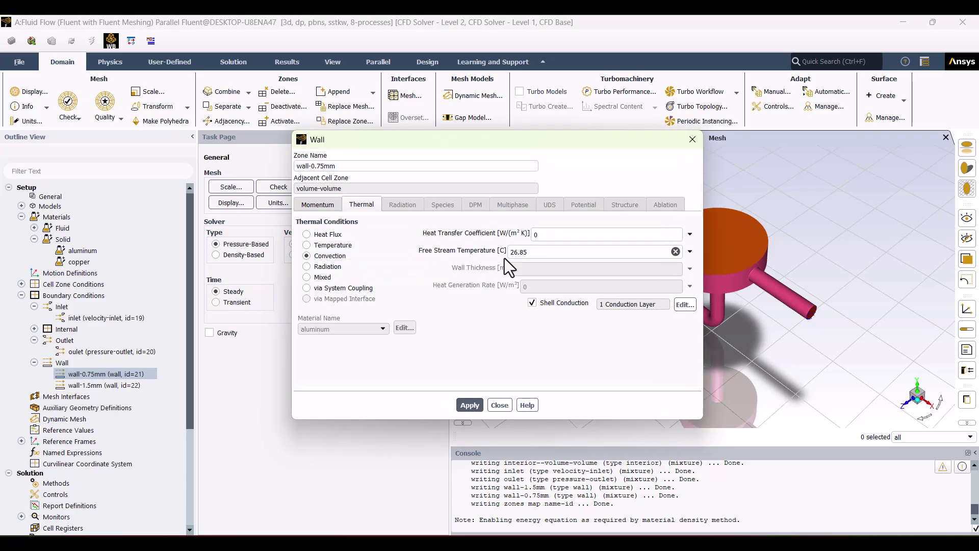
pyautogui.moveTo(561, 252); pyautogui.dragTo(485, 251)
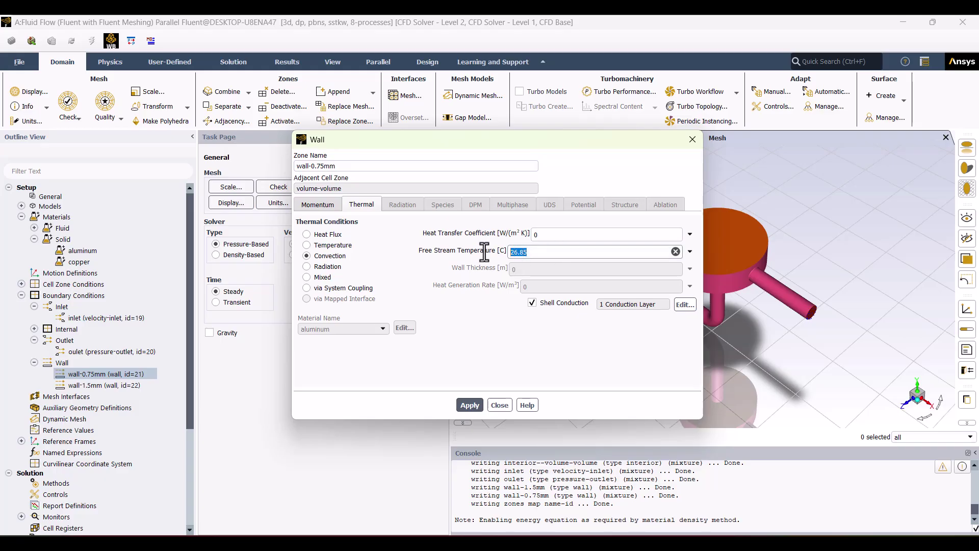
pyautogui.write('22')
pyautogui.doubleClick(570, 230)
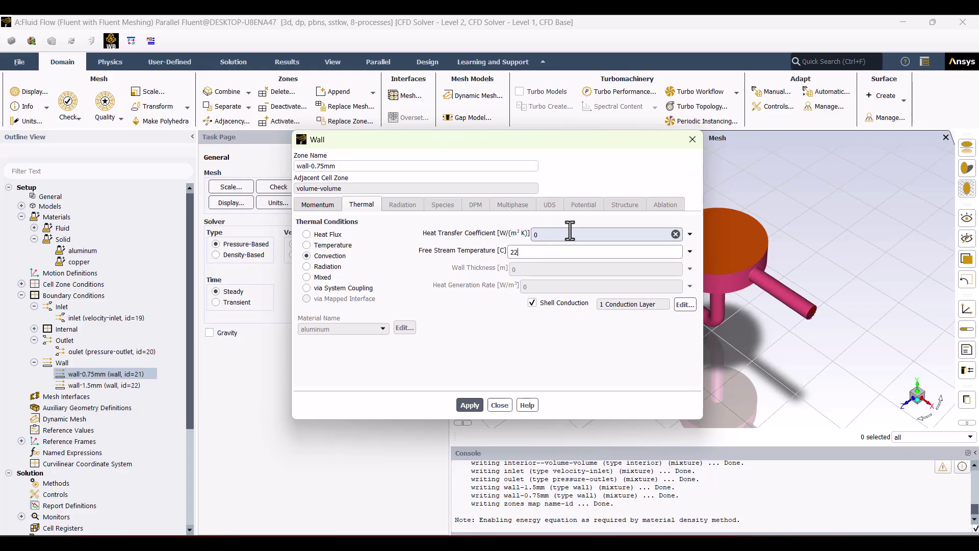
pyautogui.write('5')
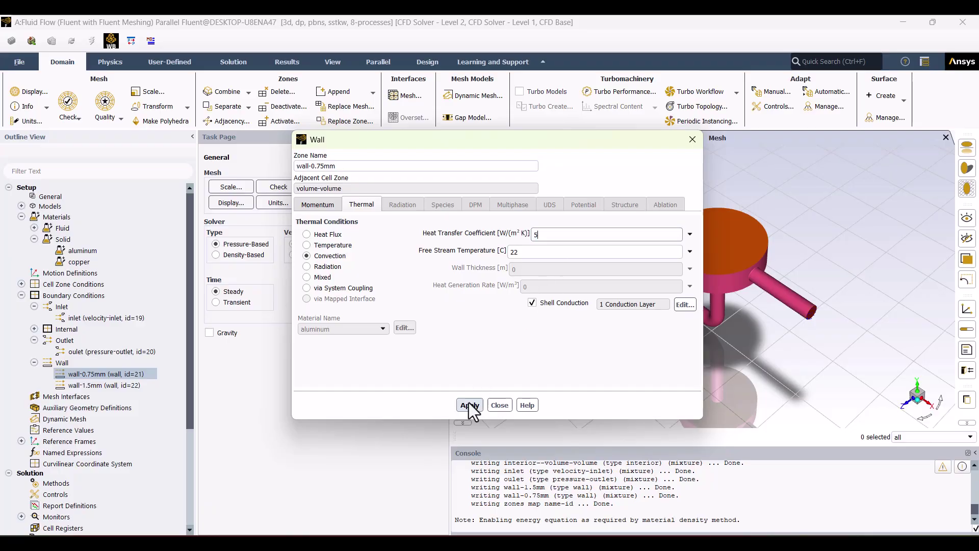
pyautogui.click(469, 405)
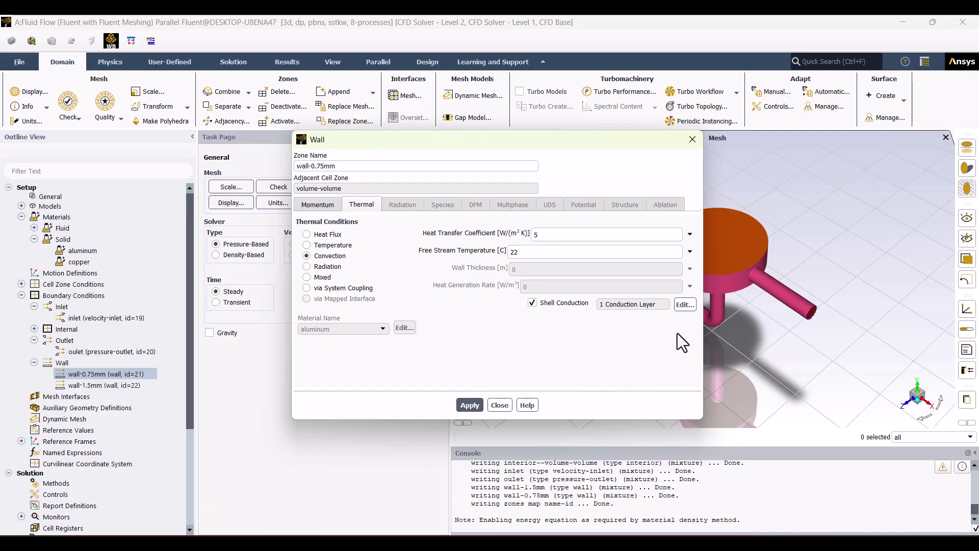
# - Review the conduction layer settings without changes and close the wall-0.75mm settings
pyautogui.click(686, 305)
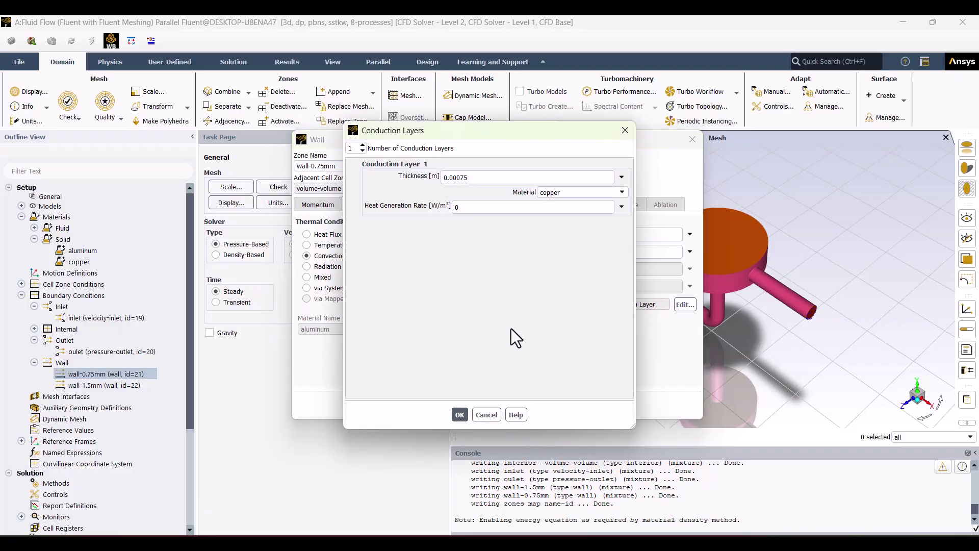
pyautogui.click(486, 414)
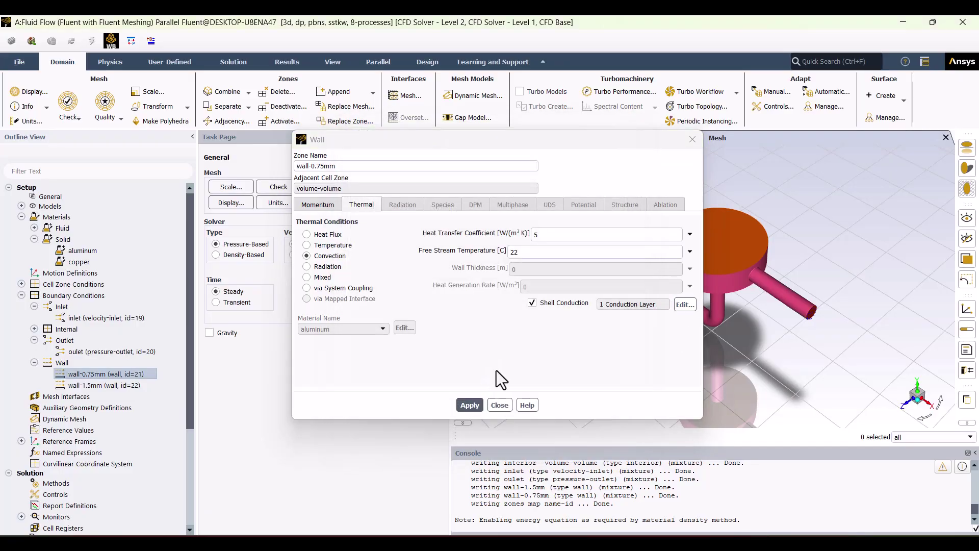
pyautogui.click(494, 407)
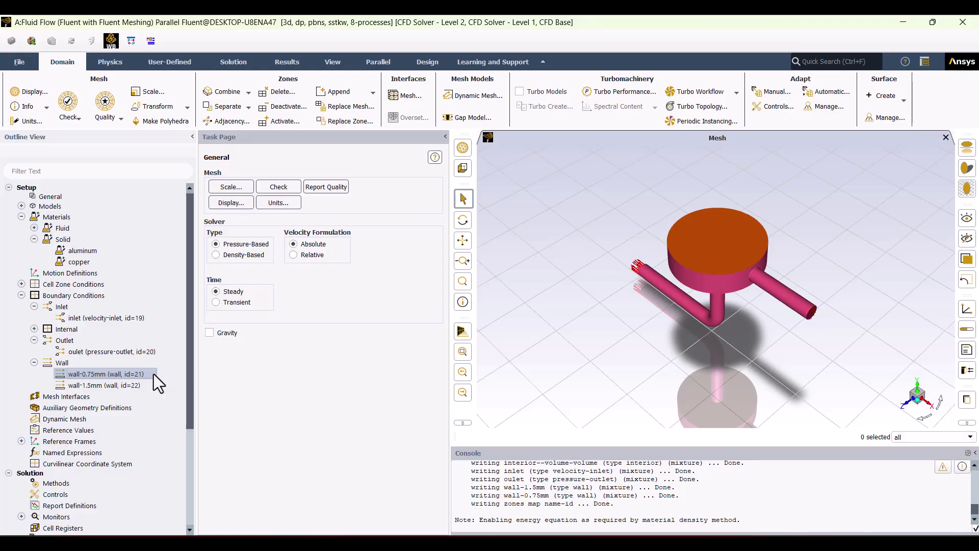
# - Make wall-1.5mm a convection wall with coefficient 5 and 22 °C, with shell conduction enabled
pyautogui.doubleClick(93, 385)
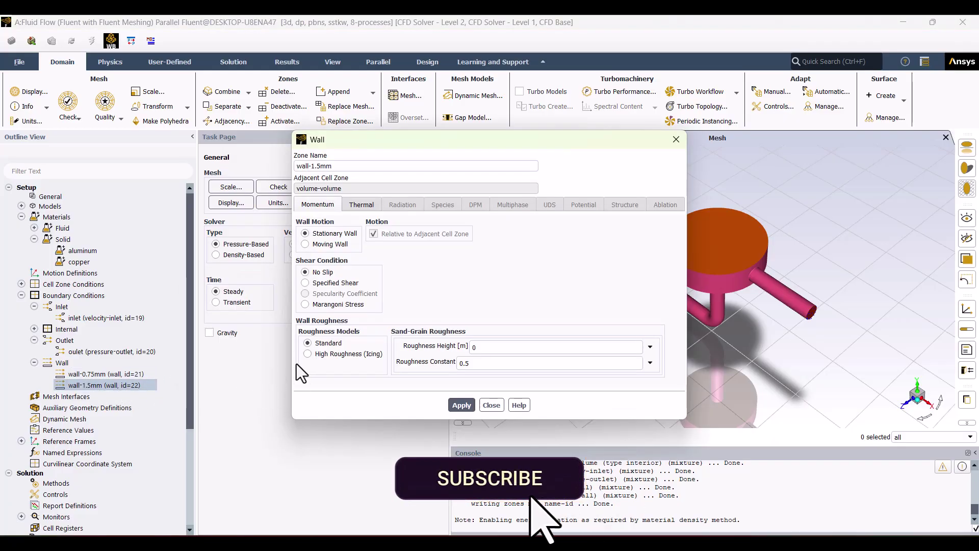
pyautogui.click(361, 205)
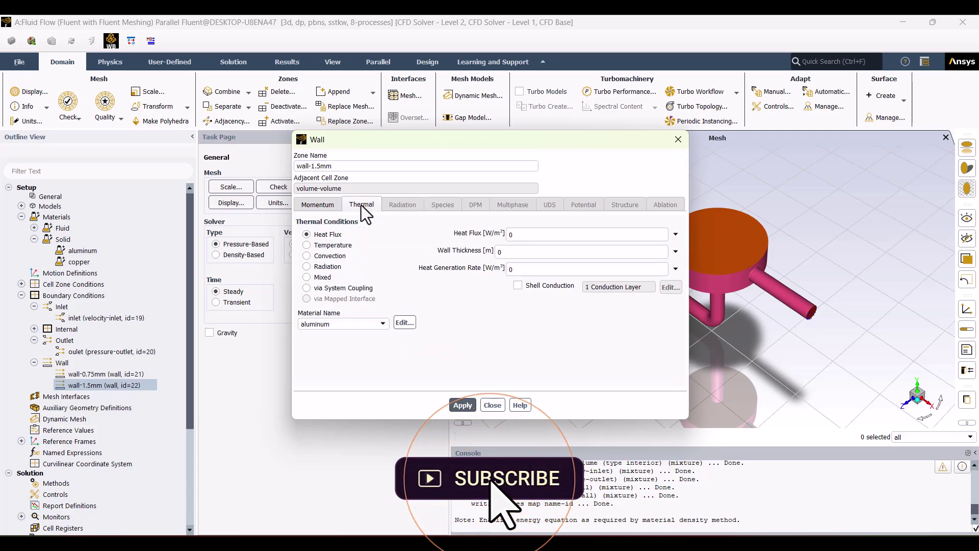
pyautogui.click(325, 257)
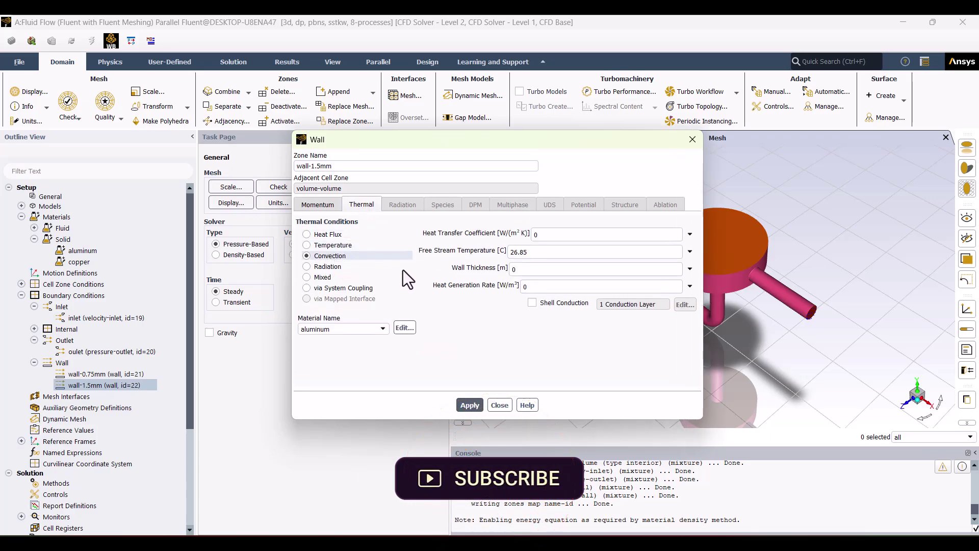
pyautogui.click(533, 303)
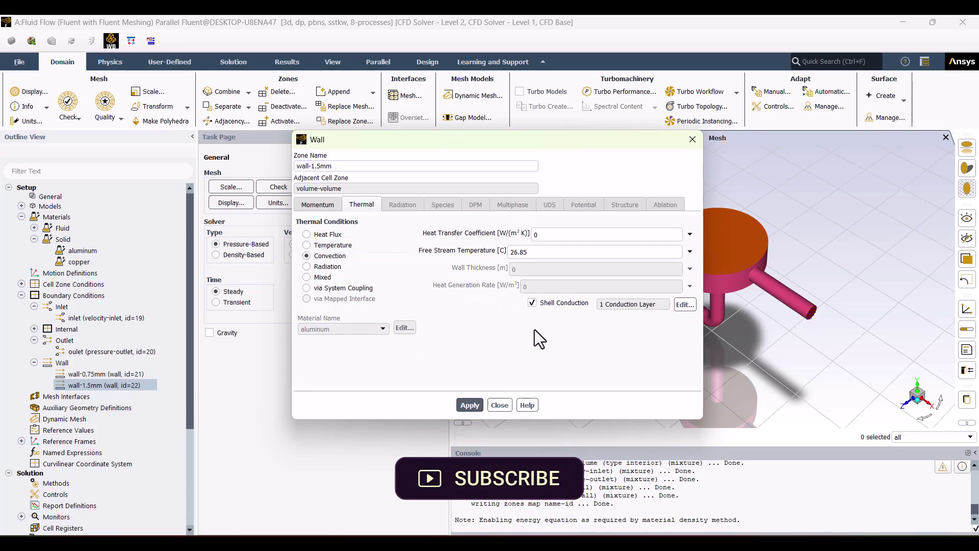
pyautogui.click(567, 237)
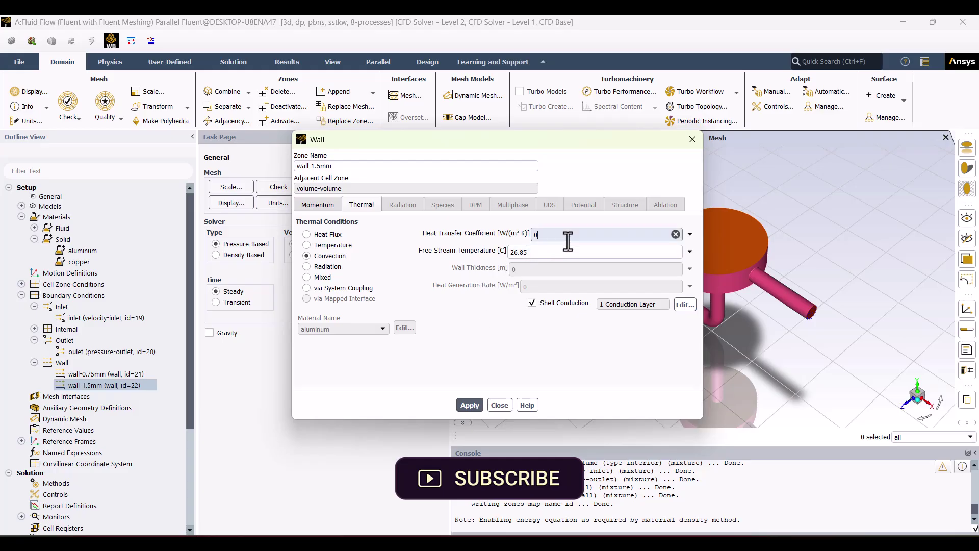
pyautogui.press('BackSpace')
pyautogui.write('5')
pyautogui.press('Tab')
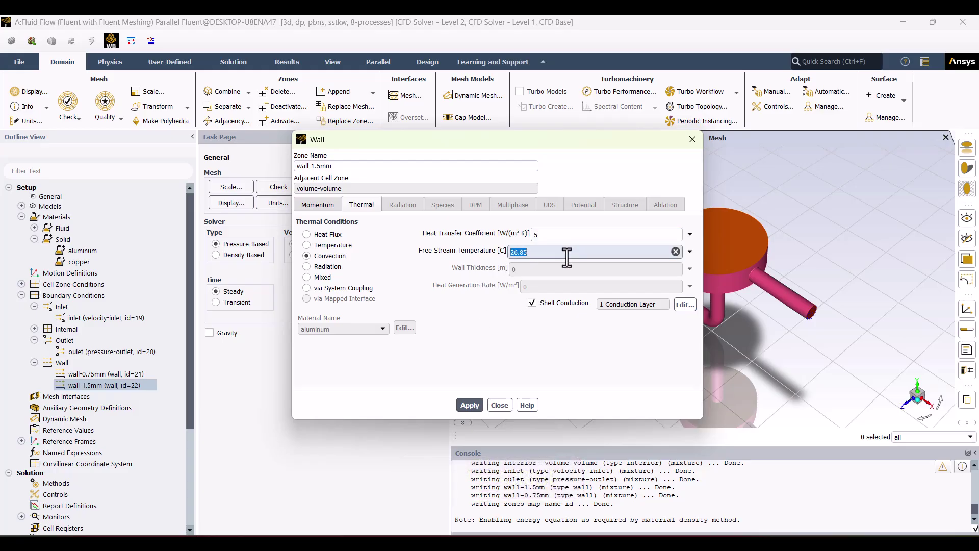
pyautogui.write('22')
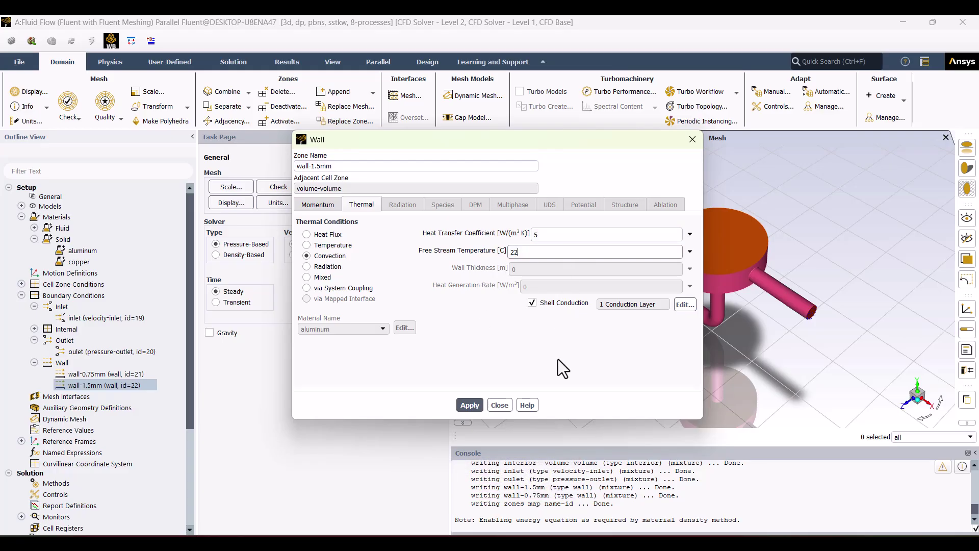
# - Set the wall-1.5mm conduction layer to 0.0015 m copper and apply the thermal settings
pyautogui.click(686, 307)
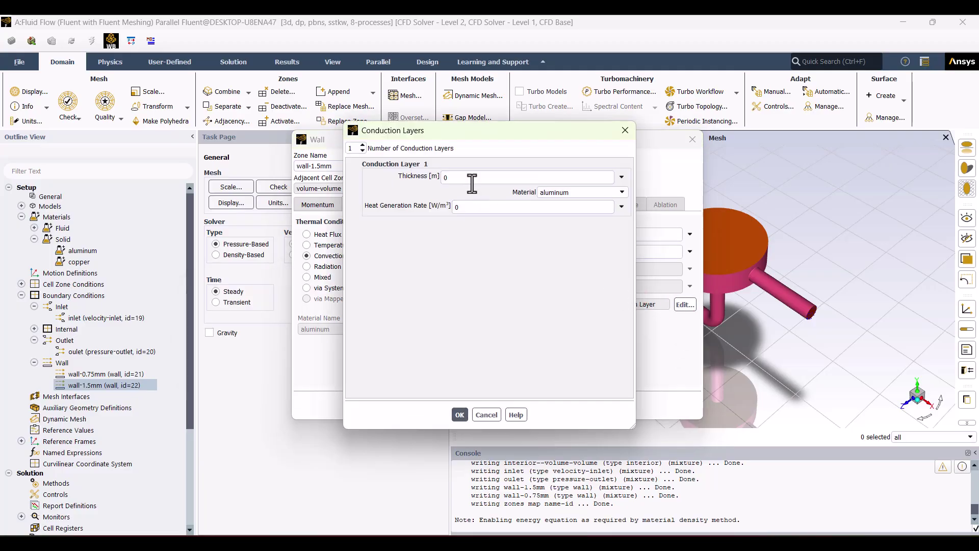
pyautogui.click(473, 179)
pyautogui.write('.0015')
pyautogui.click(573, 192)
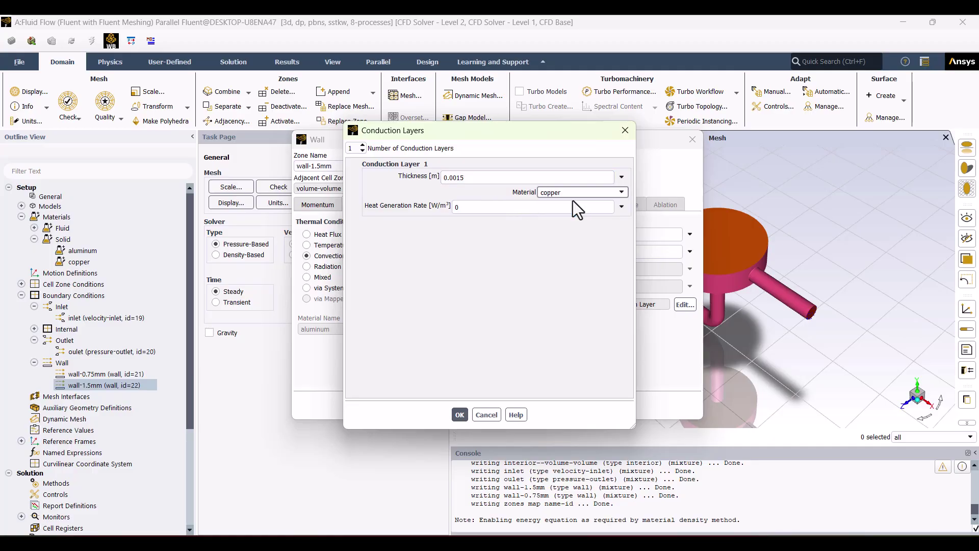
pyautogui.click(455, 418)
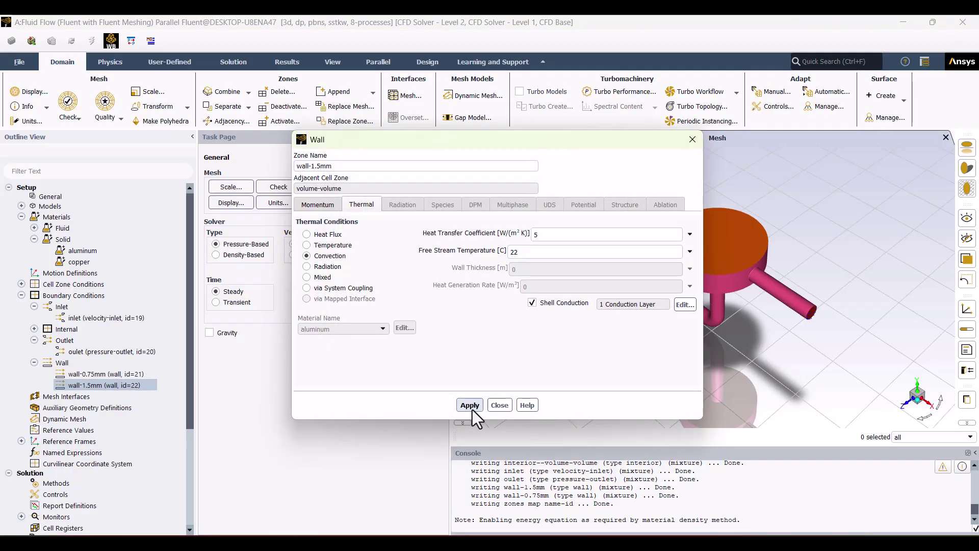
pyautogui.click(497, 406)
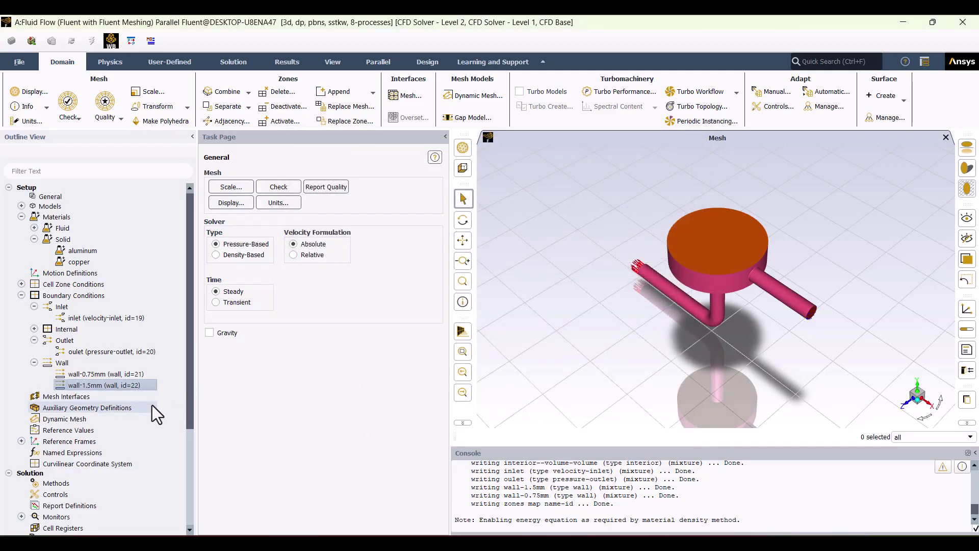
# - Initialize the flow field with Standard Initialization computed from the inlet zone
pyautogui.scroll(-2, 152, 405)
pyautogui.scroll(-3, 152, 405)
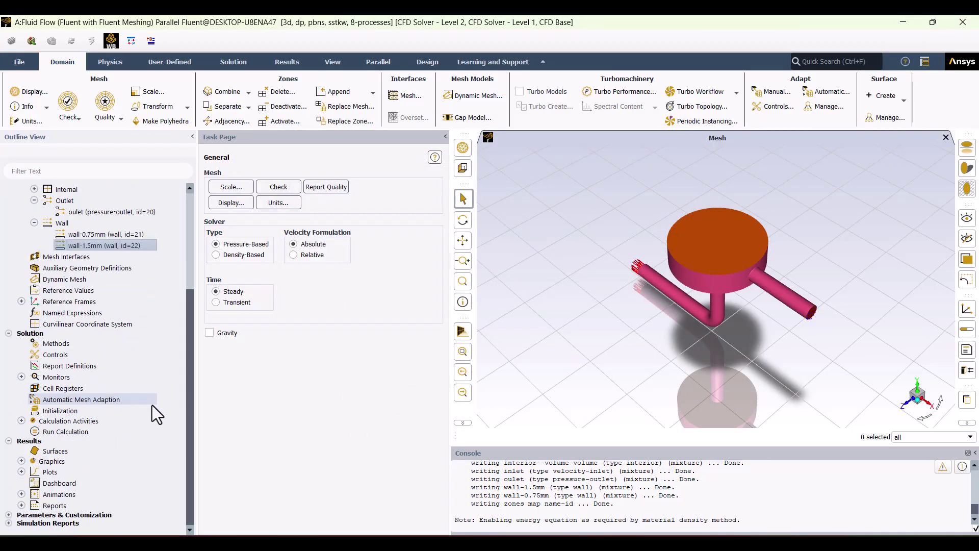
pyautogui.click(44, 411)
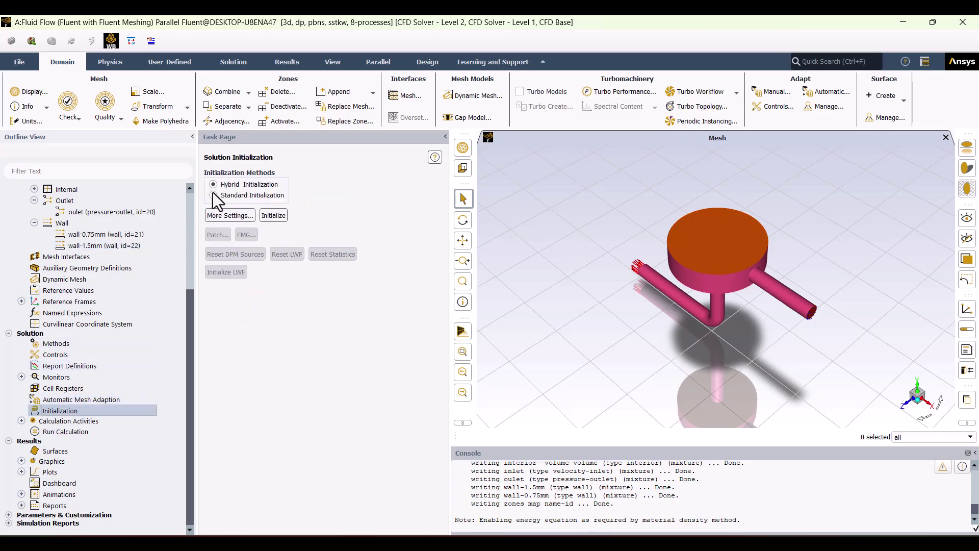
pyautogui.click(213, 194)
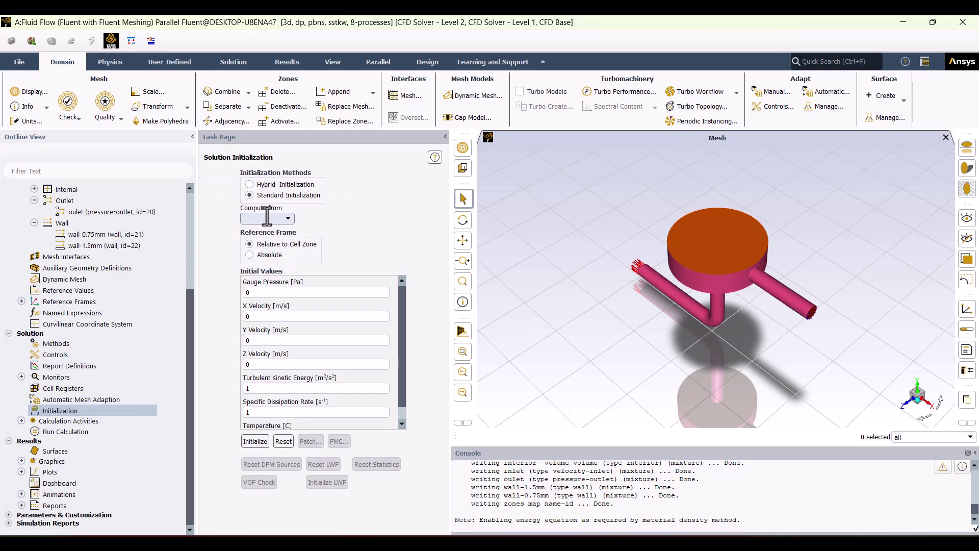
pyautogui.click(286, 219)
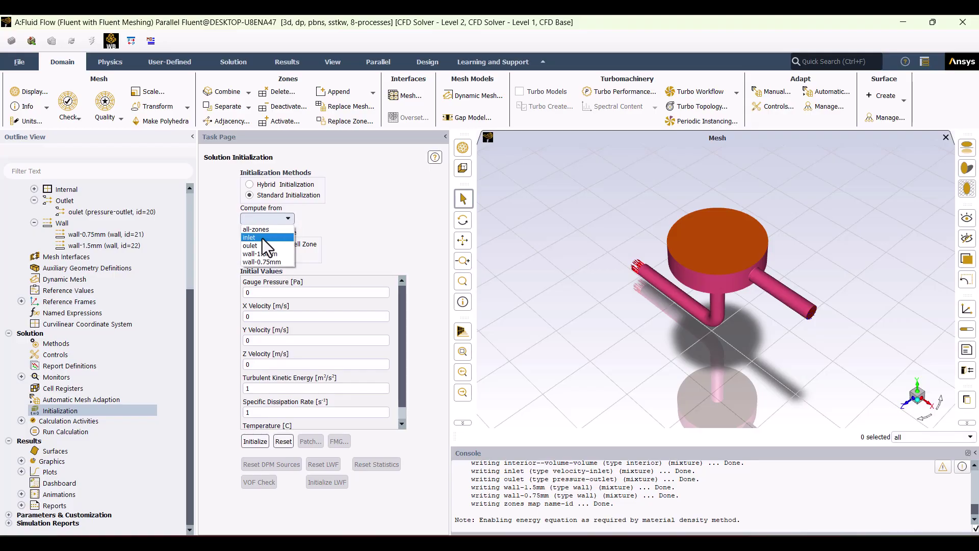
pyautogui.click(262, 237)
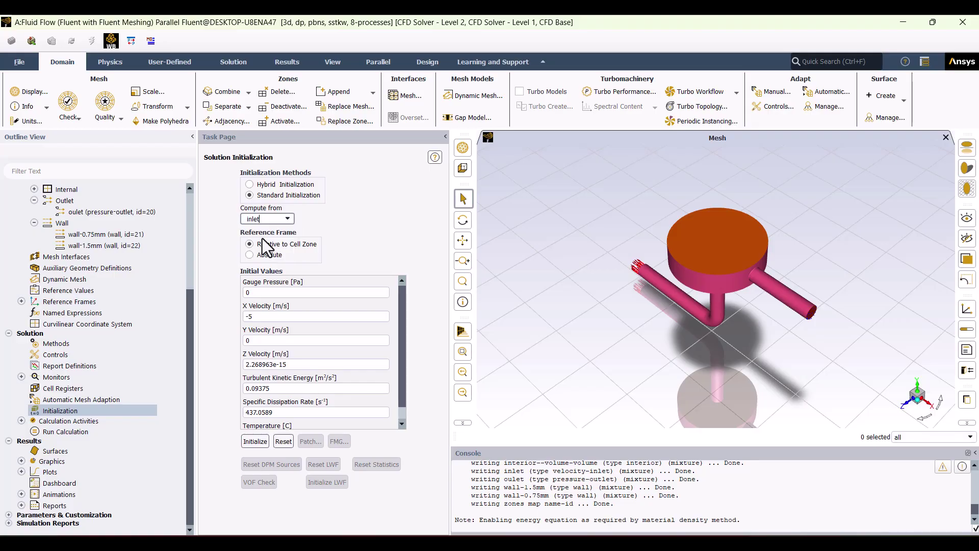
pyautogui.click(255, 441)
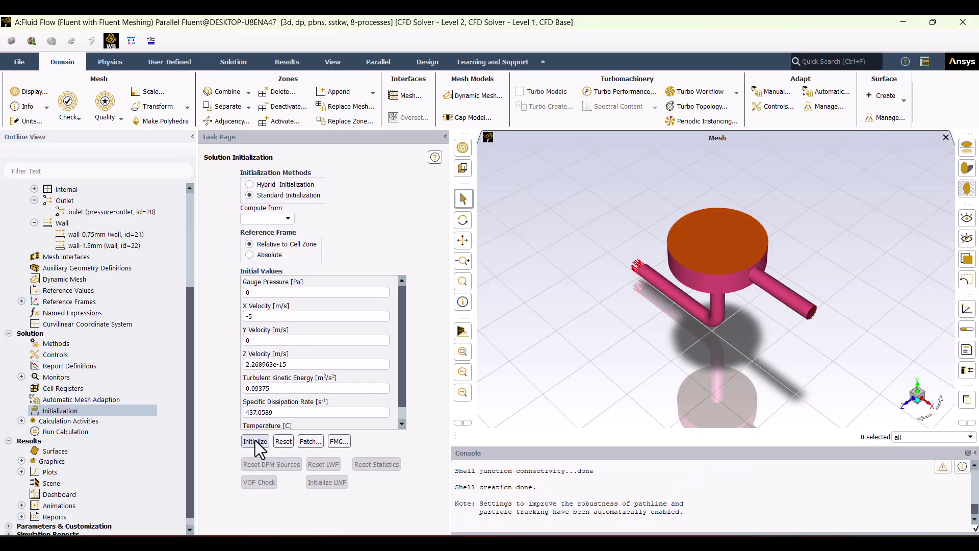
pyautogui.click(109, 434)
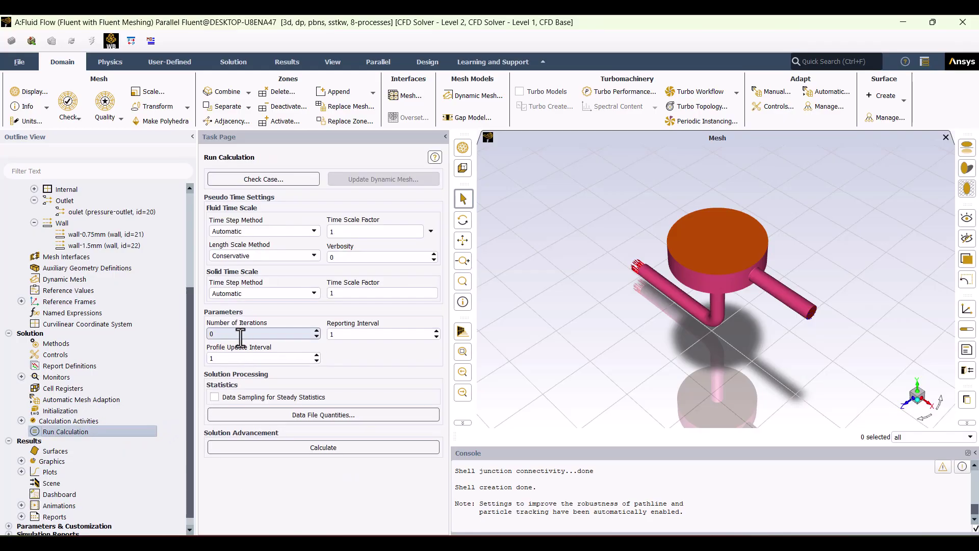
# - Calculate 200 iterations and acknowledge the calculation-complete notice
pyautogui.doubleClick(242, 334)
pyautogui.write('00')
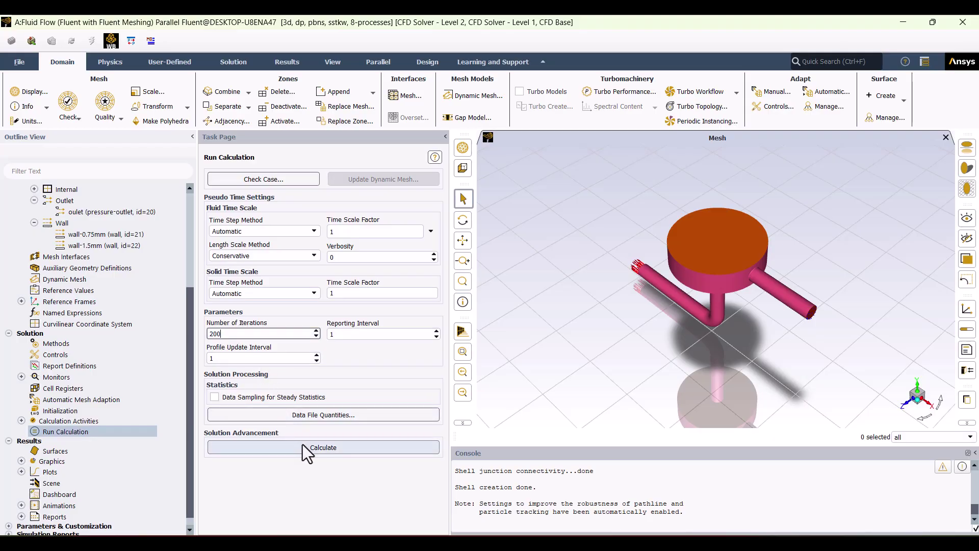
pyautogui.click(302, 445)
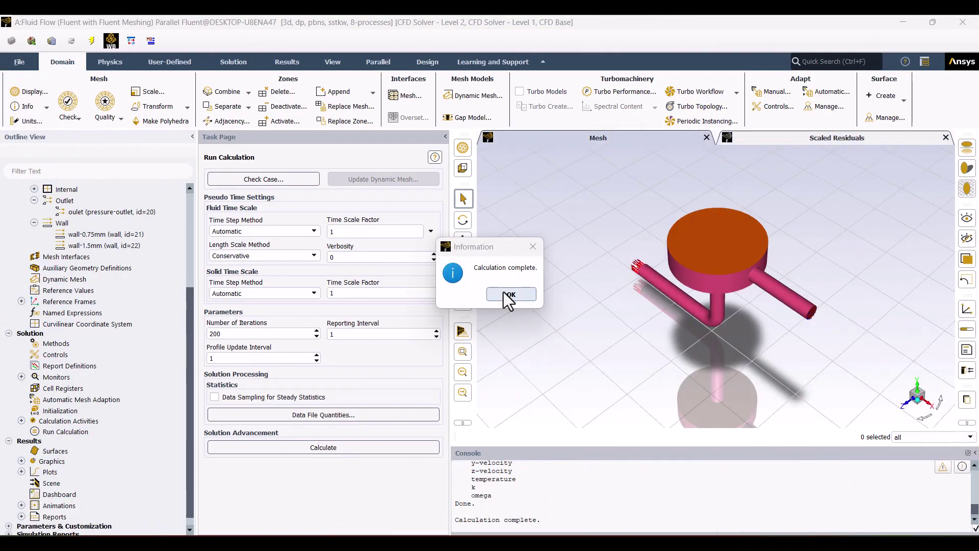
pyautogui.click(503, 292)
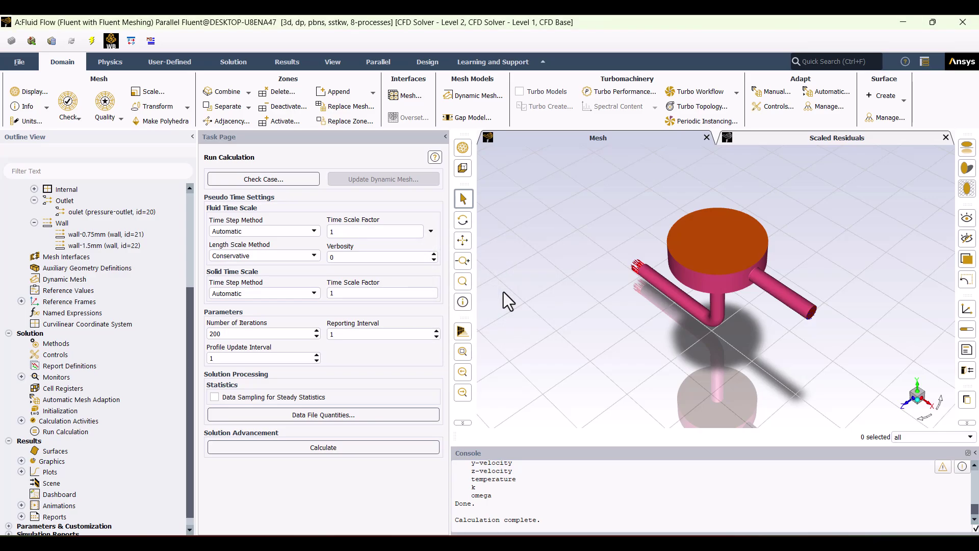
# - Create a new Temperature contour on wall-0.75mm and wall-1.5mm and display it
pyautogui.click(21, 461)
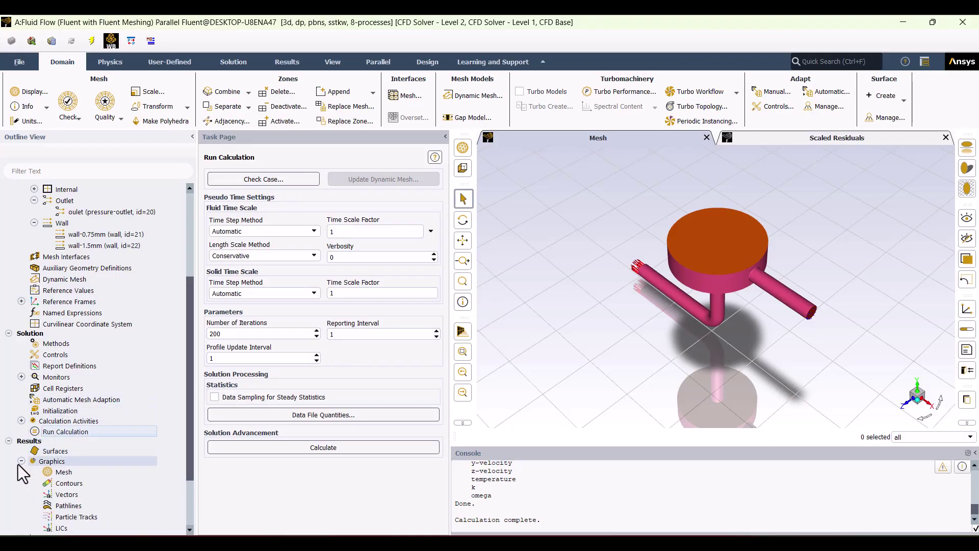
pyautogui.rightClick(81, 487)
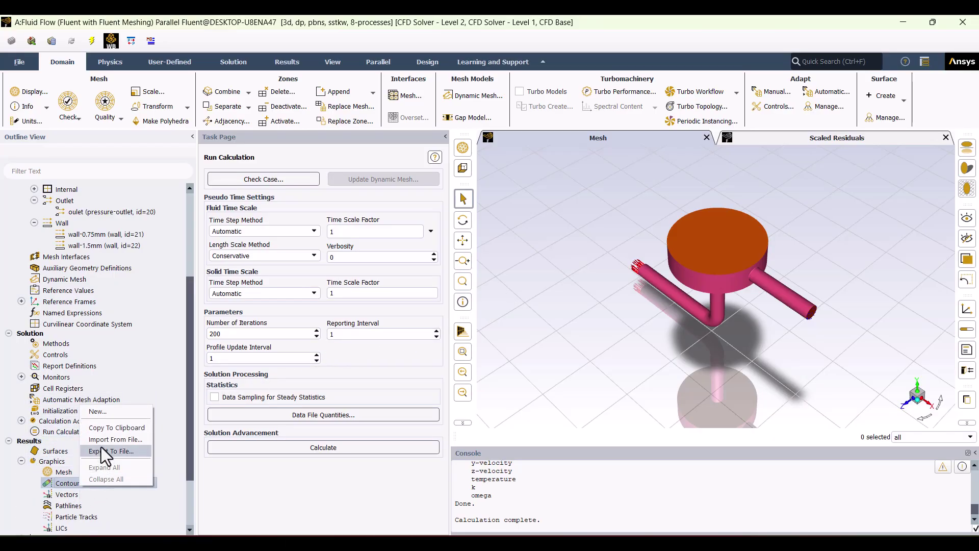
pyautogui.click(99, 414)
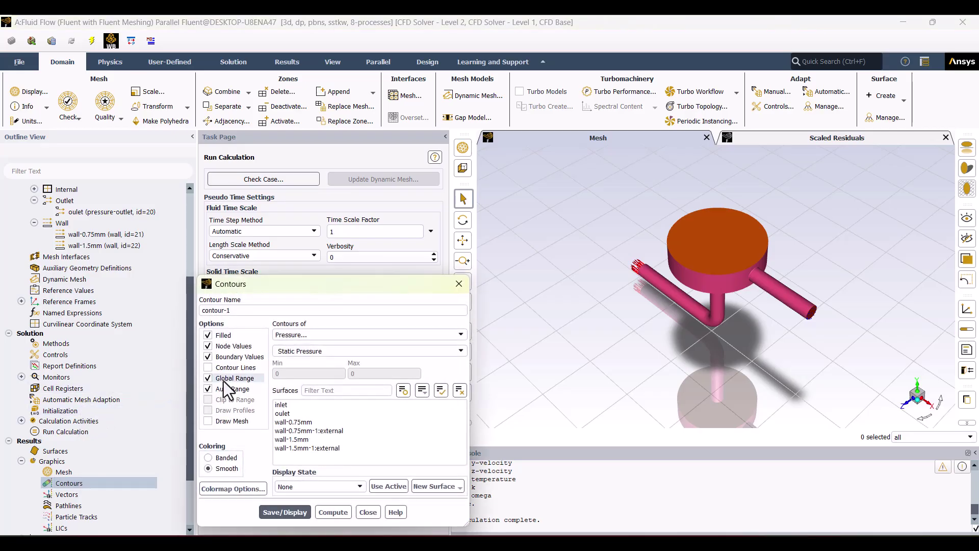
pyautogui.click(312, 423)
pyautogui.click(312, 439)
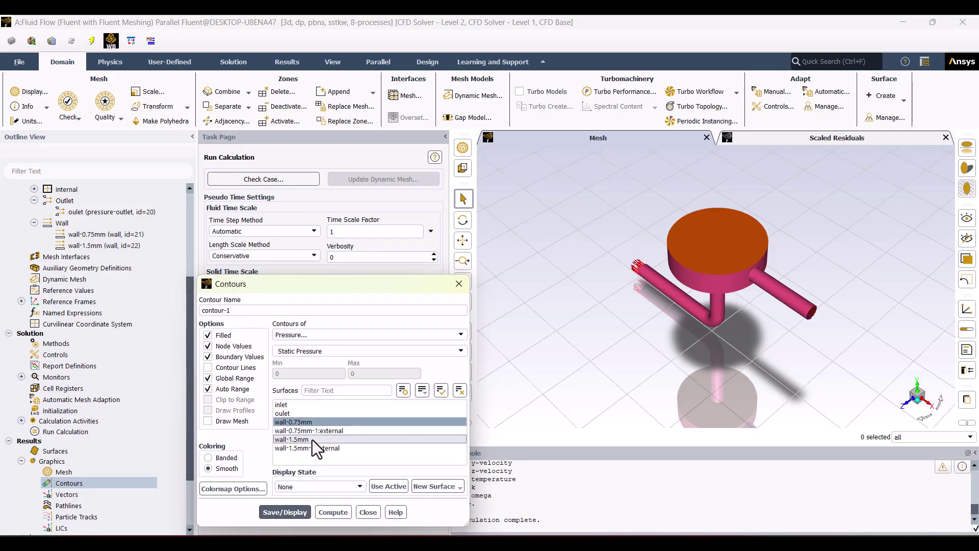
pyautogui.click(297, 338)
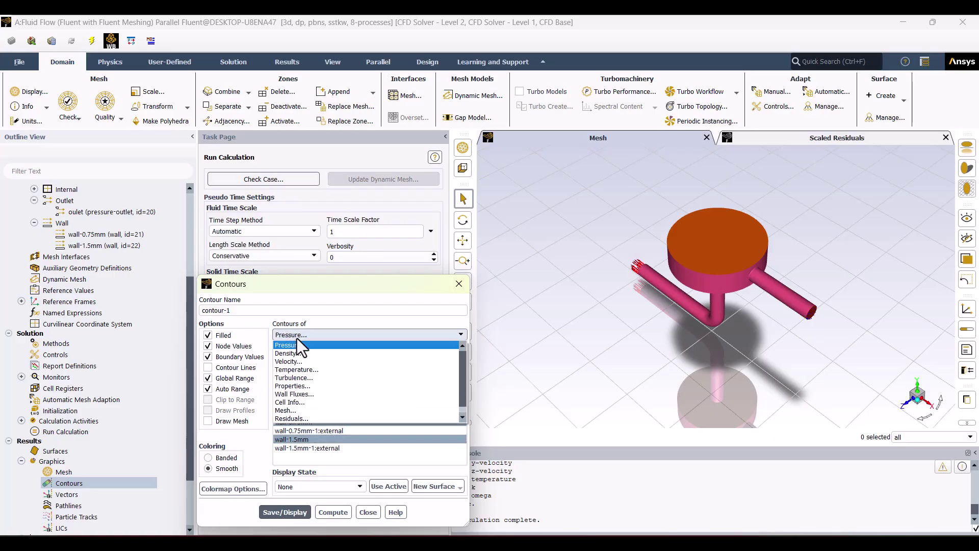
pyautogui.click(302, 369)
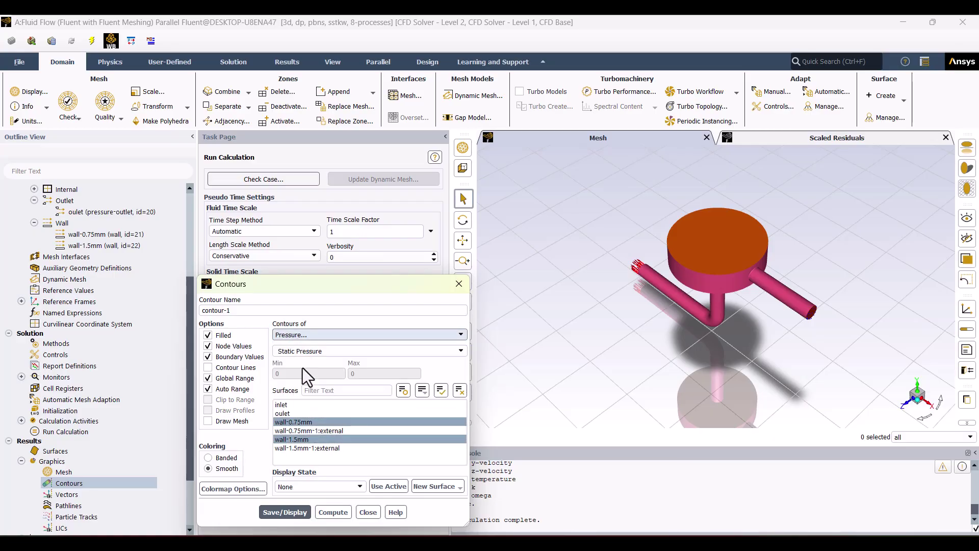
pyautogui.click(295, 513)
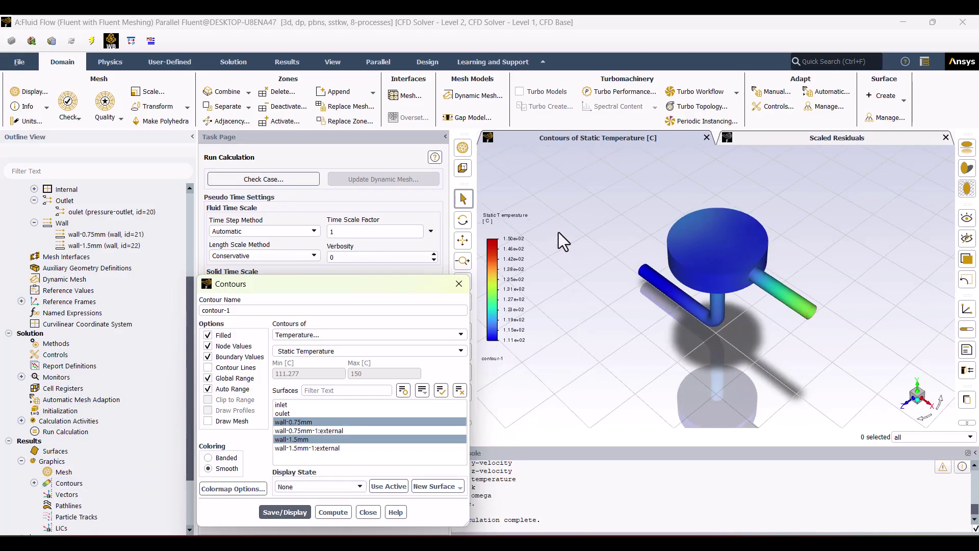
# - Save the wall contour as 'temperature' in a side view and start a new contour
pyautogui.scroll(3, 711, 288)
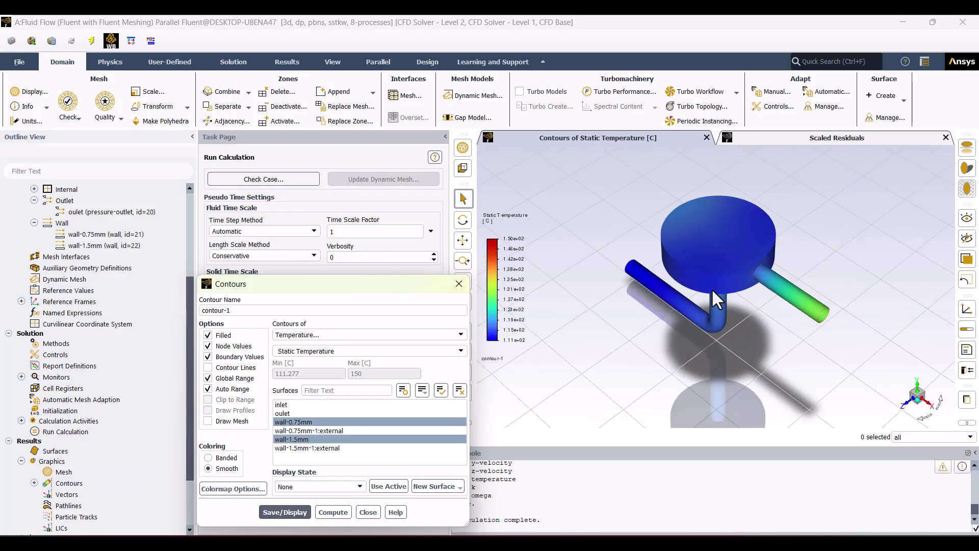
pyautogui.click(907, 404)
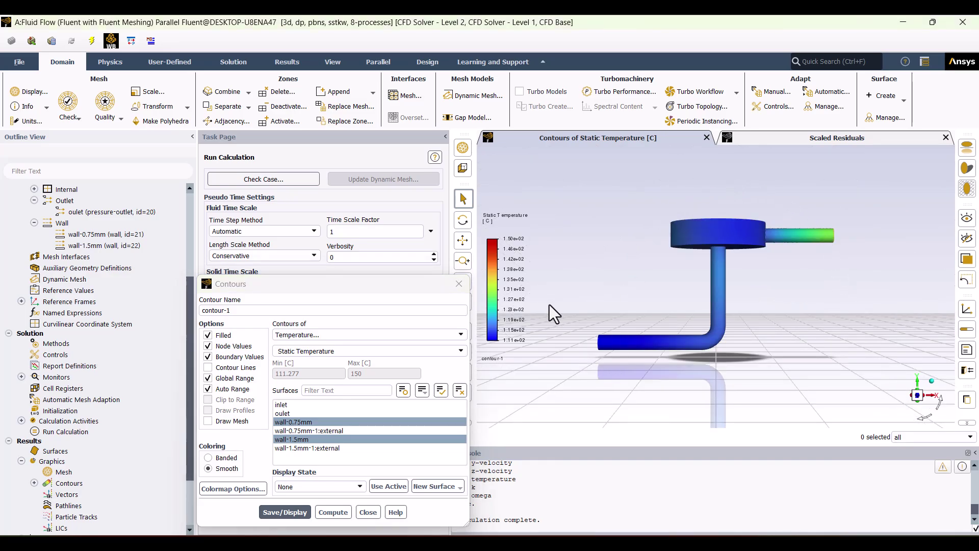
pyautogui.tripleClick(244, 310)
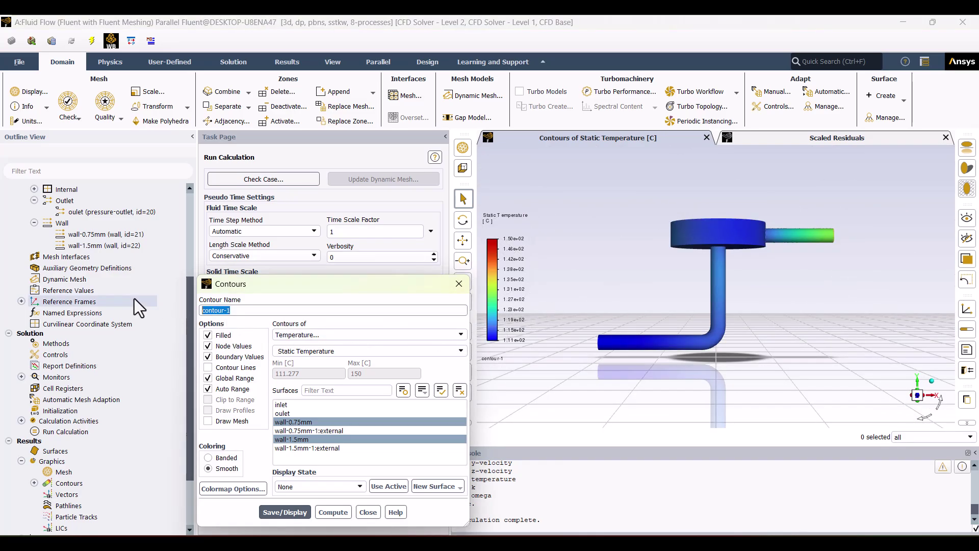
pyautogui.write('temperature')
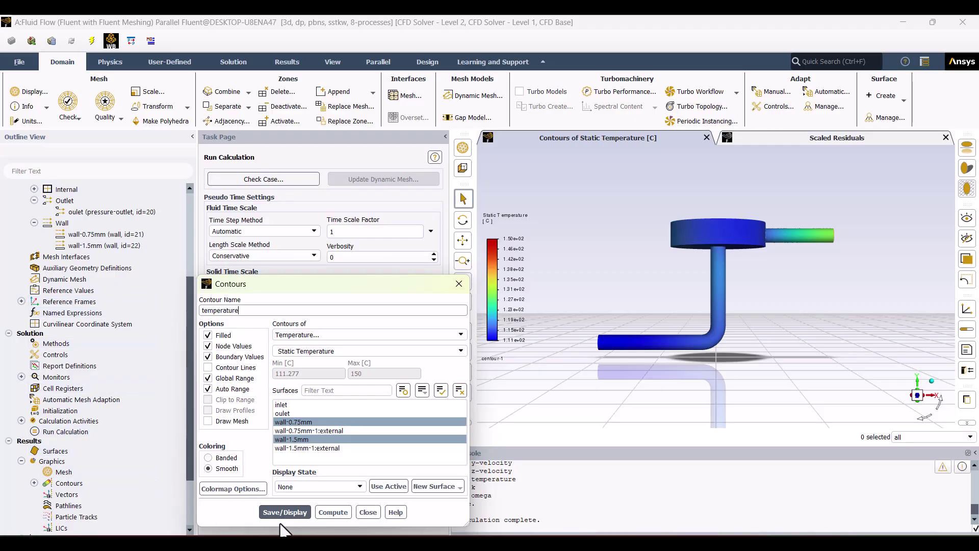
pyautogui.click(305, 514)
pyautogui.click(363, 513)
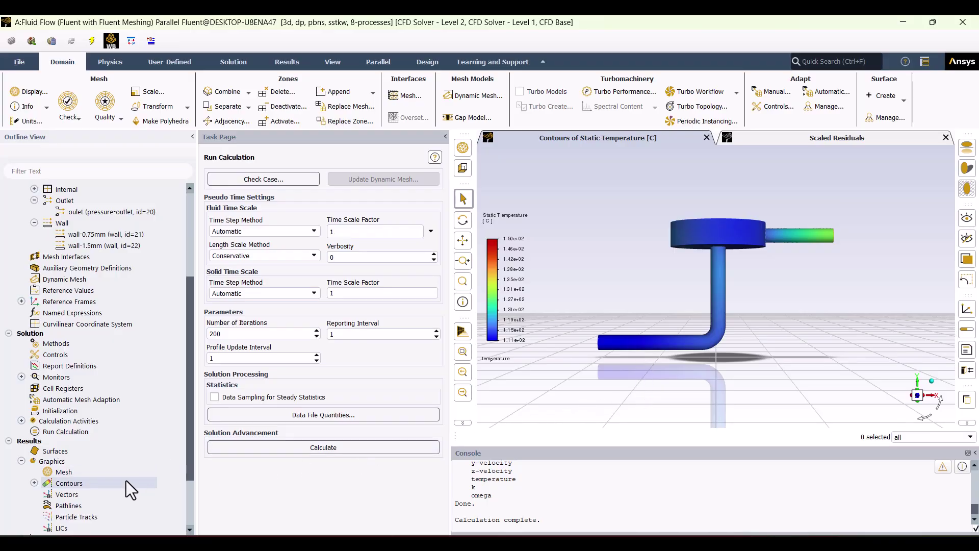
pyautogui.rightClick(89, 484)
pyautogui.click(107, 491)
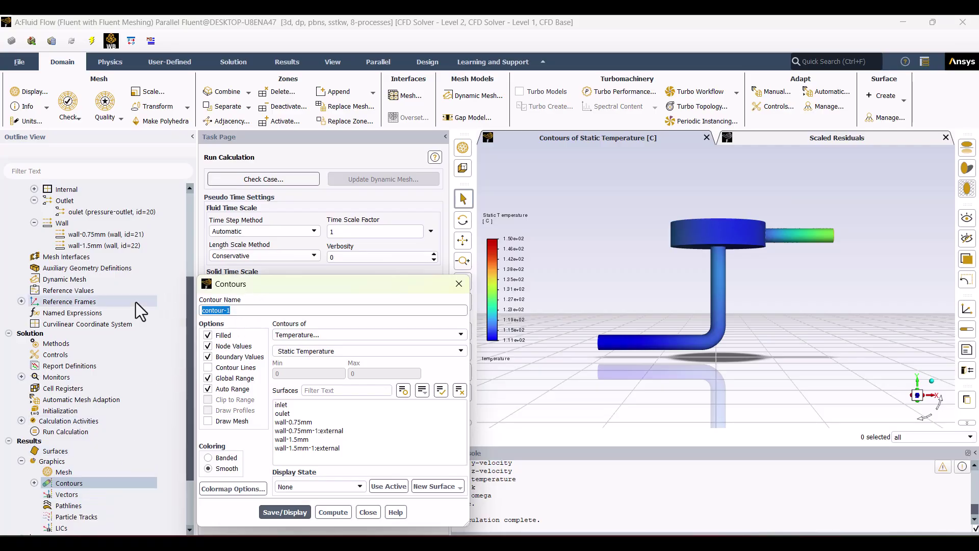
# - Name the new contour 'velocity' and set it to plot velocity magnitude
pyautogui.write('velocity')
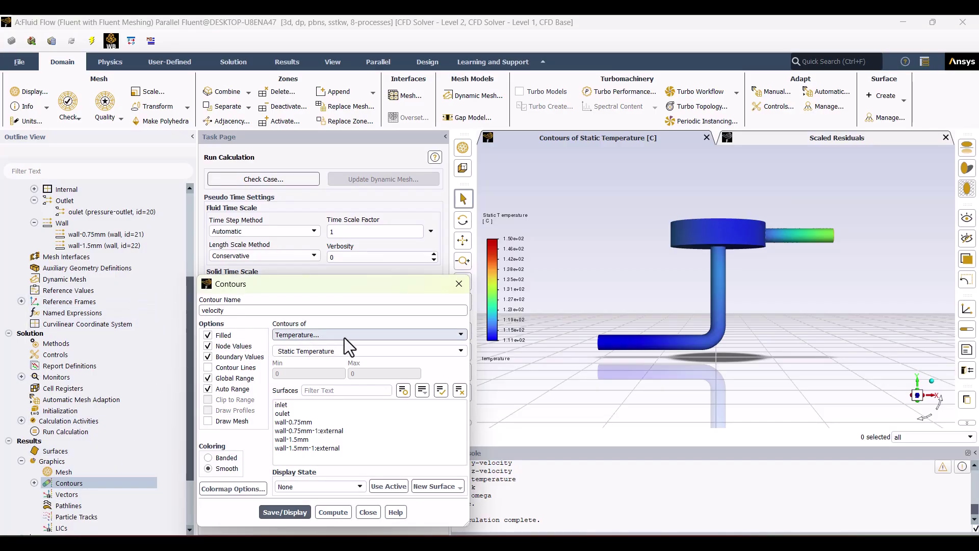
pyautogui.click(344, 337)
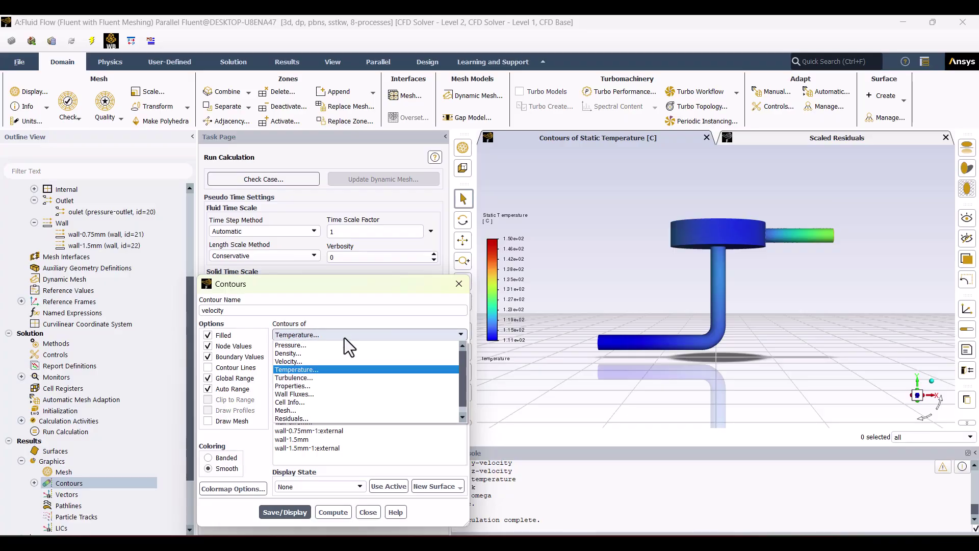
pyautogui.click(311, 361)
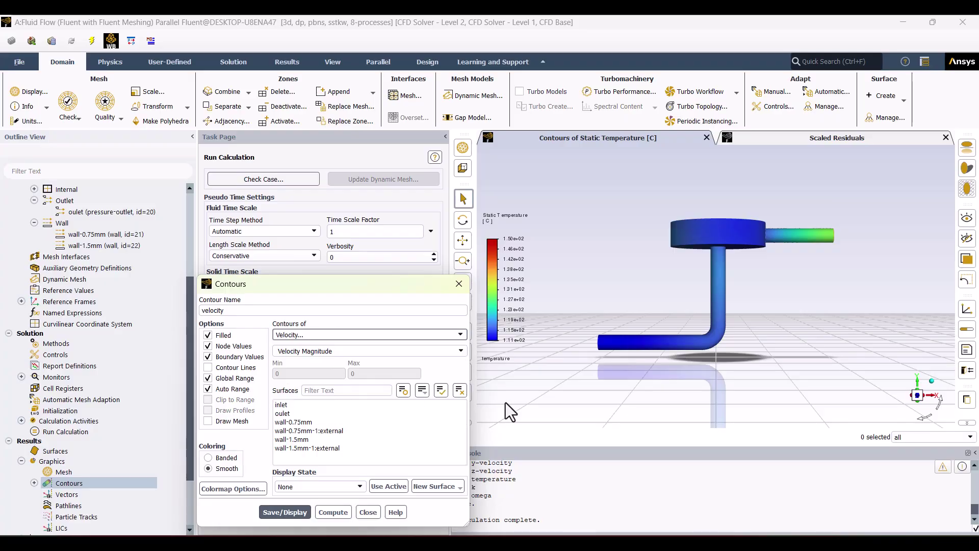
pyautogui.moveTo(744, 346)
pyautogui.mouseDown()
pyautogui.moveTo(680, 337)
pyautogui.moveTo(584, 356)
pyautogui.moveTo(761, 268)
pyautogui.mouseUp()
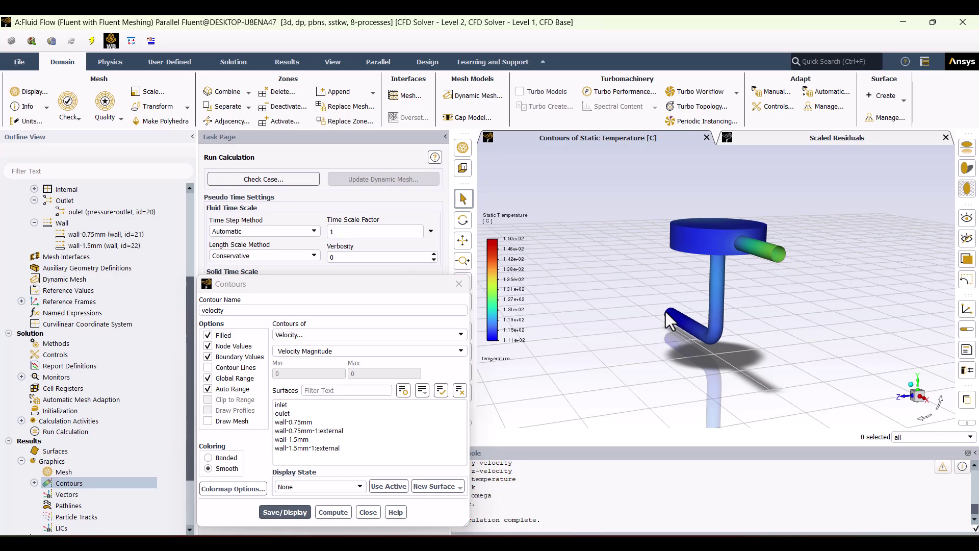
# - Create a new XY plane surface (plane-6) through the model
pyautogui.click(435, 487)
pyautogui.click(436, 416)
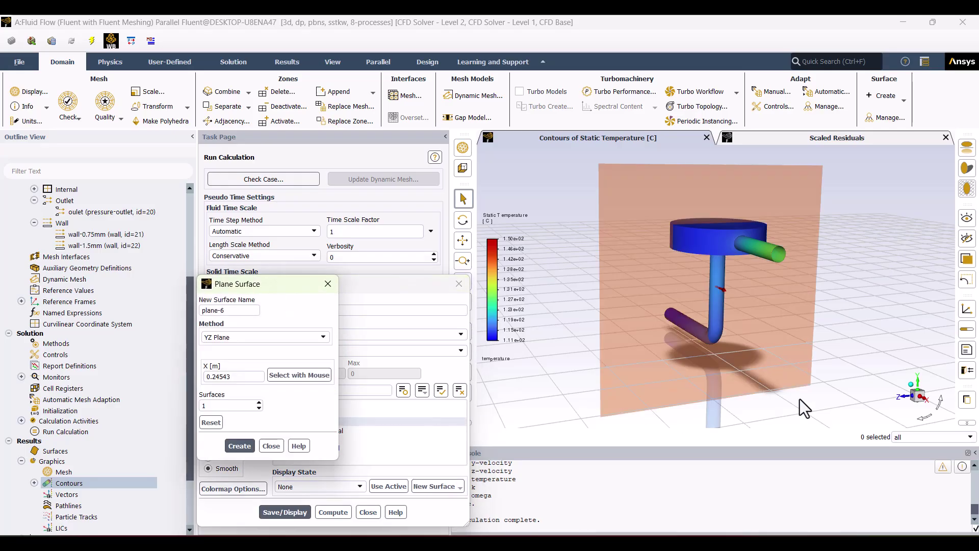
pyautogui.click(248, 338)
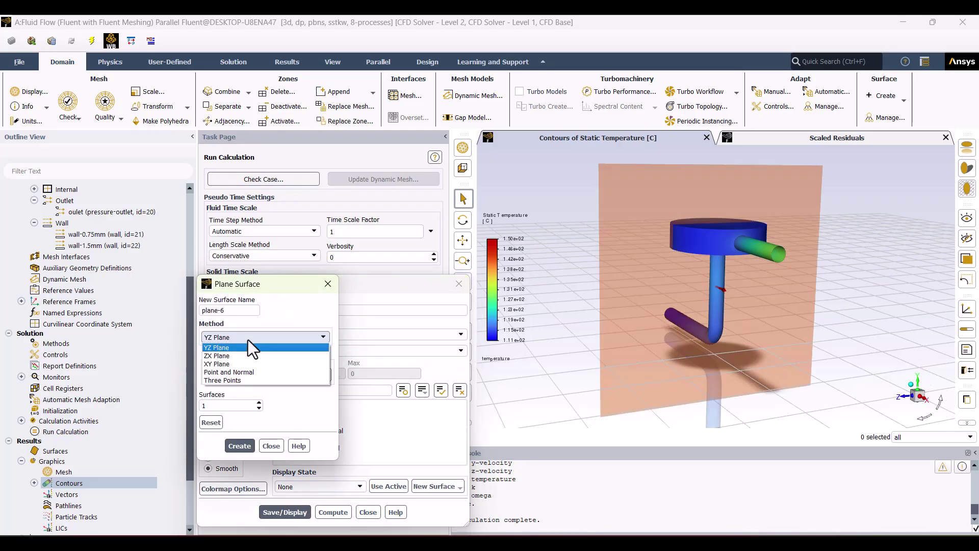
pyautogui.click(243, 362)
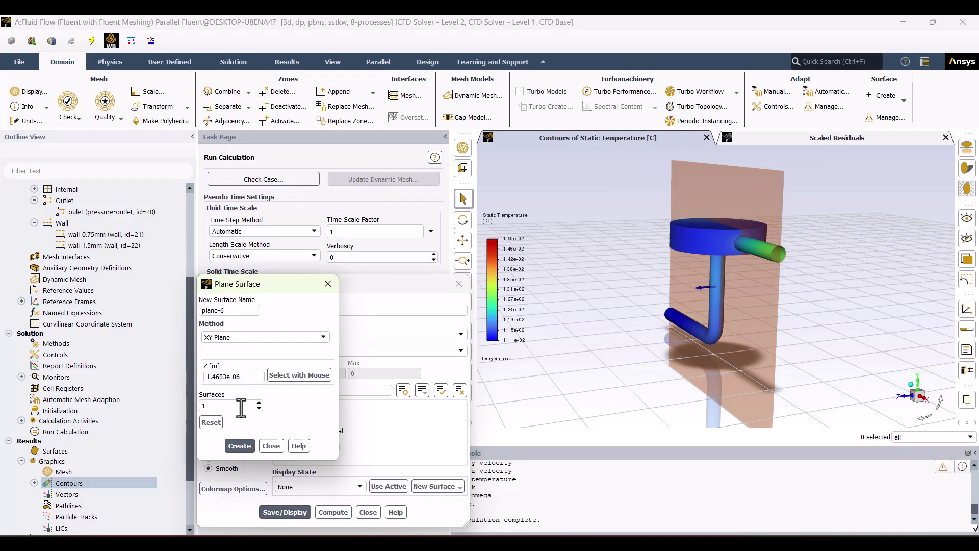
pyautogui.click(242, 447)
pyautogui.click(268, 446)
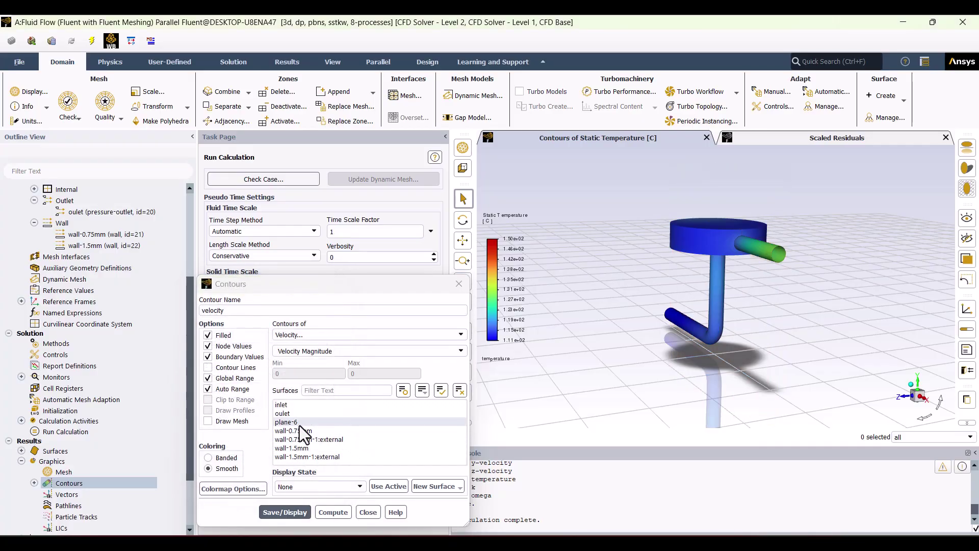
# - Display the velocity contour on plane-6 and view it from the front
pyautogui.click(299, 422)
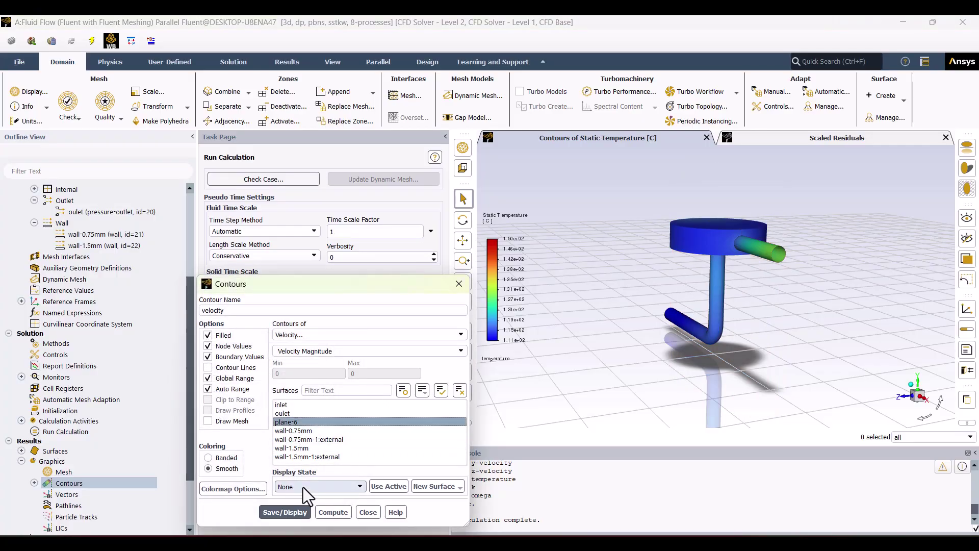
pyautogui.click(284, 512)
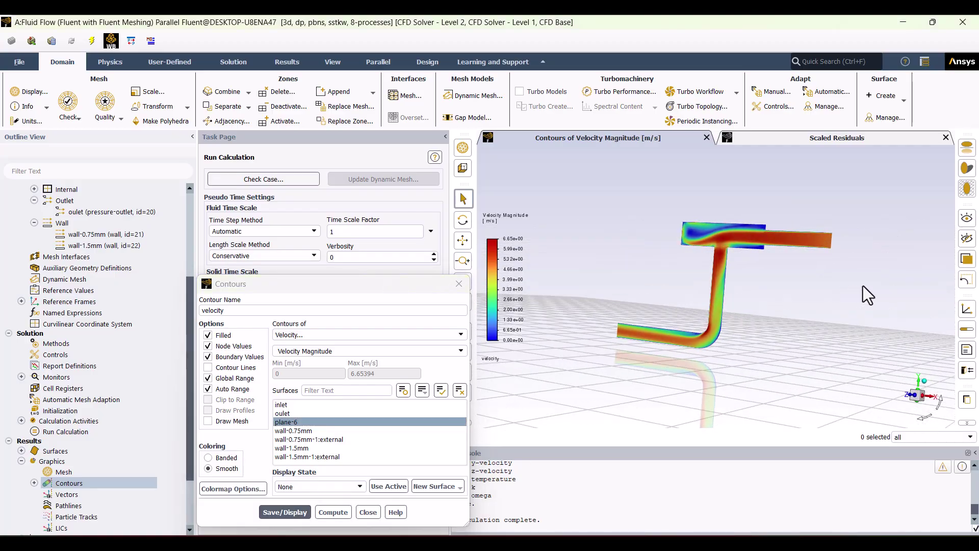
pyautogui.moveTo(863, 286); pyautogui.dragTo(925, 358)
pyautogui.click(921, 398)
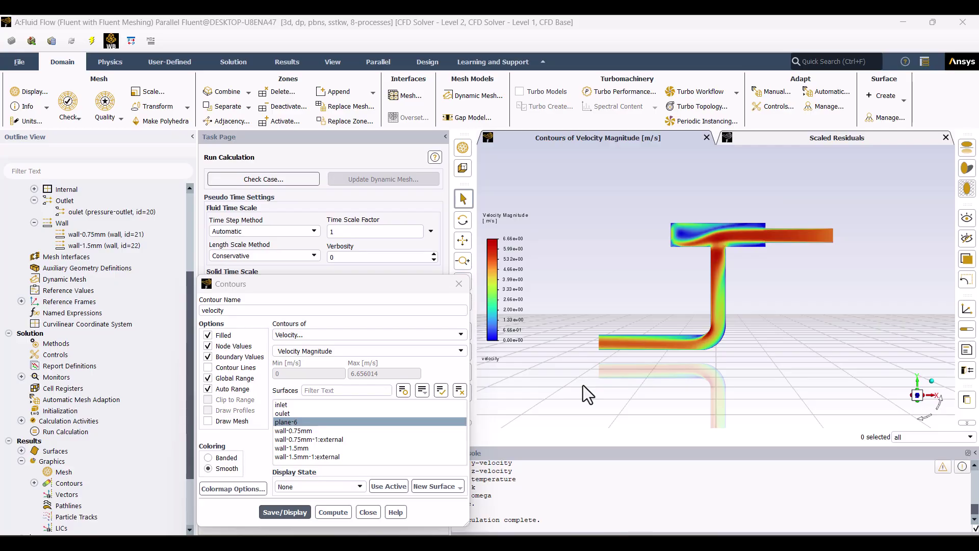
# - Compute a Total Heat Transfer Rate flux report for the inlet
pyautogui.click(367, 511)
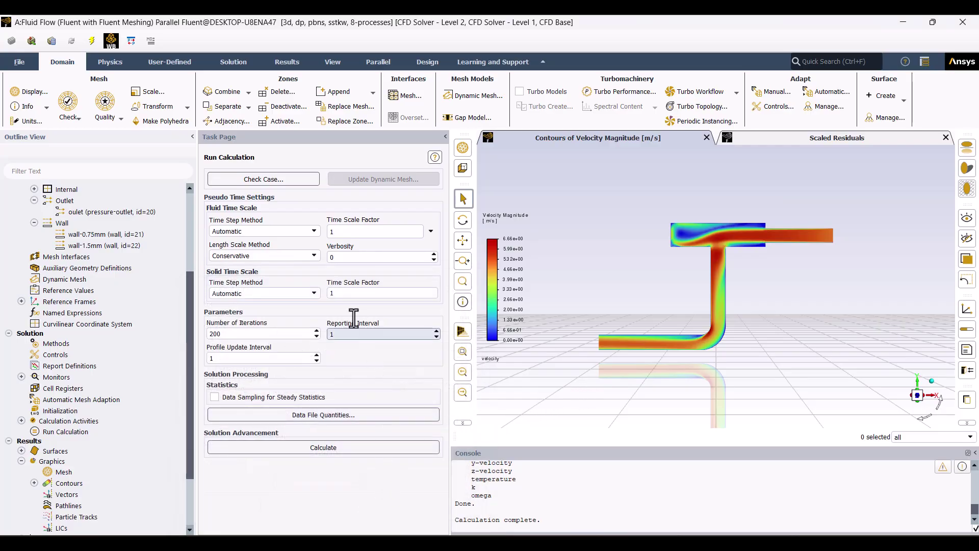
pyautogui.click(286, 61)
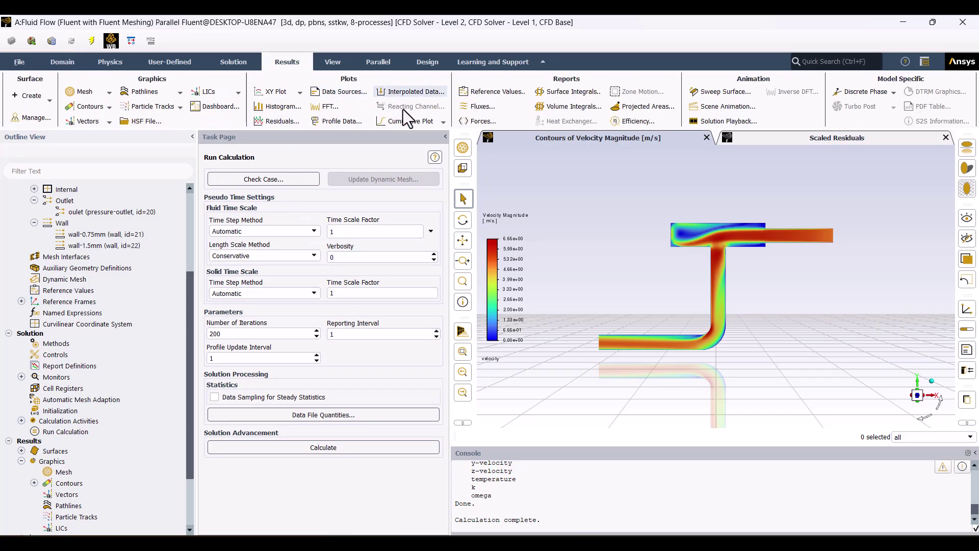
pyautogui.click(482, 107)
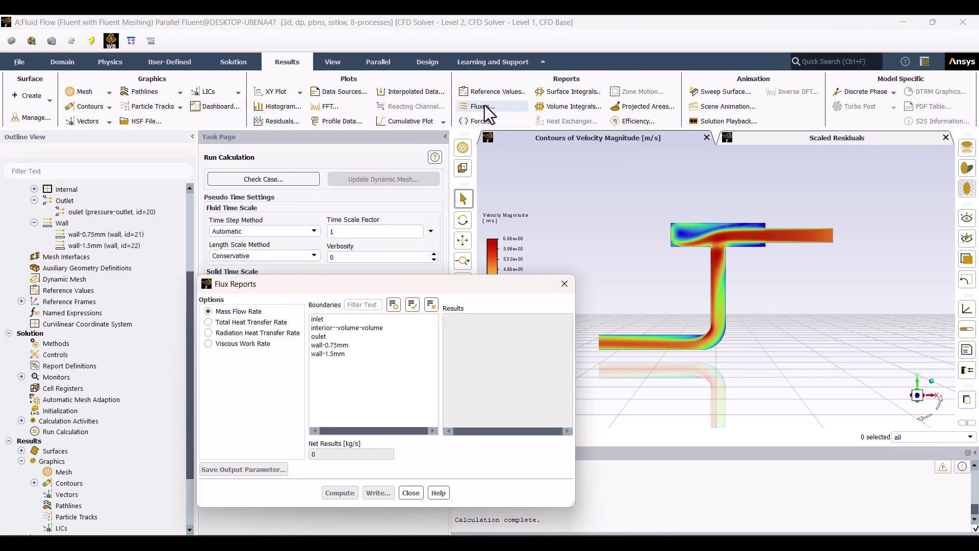
pyautogui.click(237, 289)
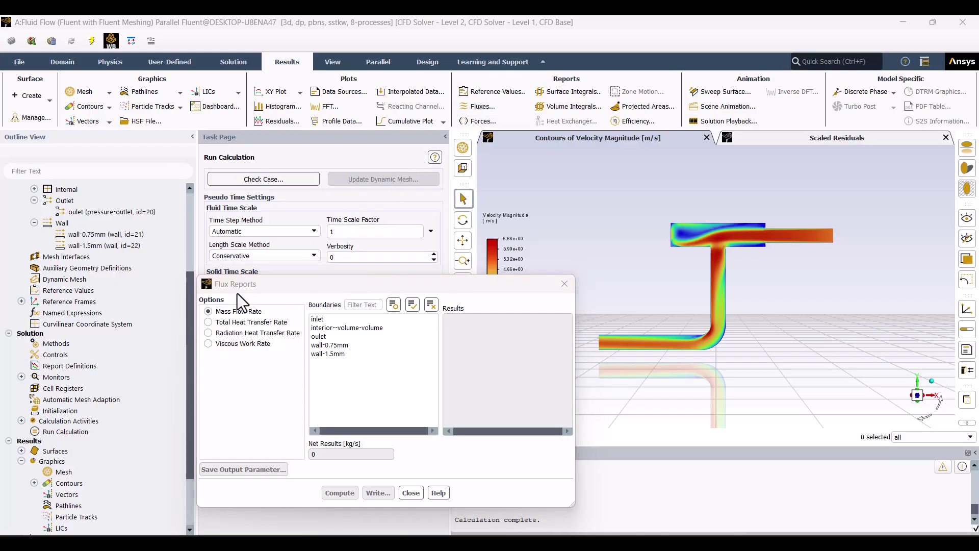
pyautogui.click(221, 326)
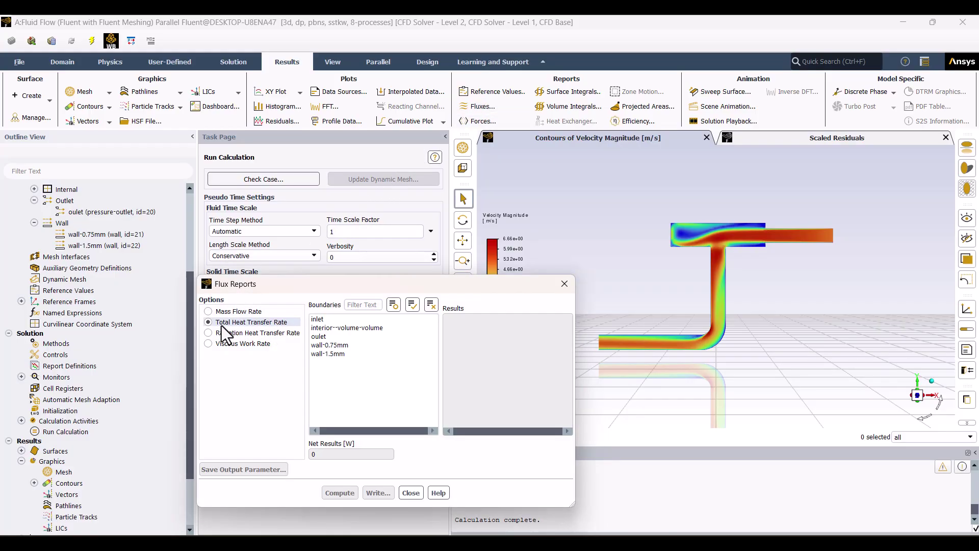
pyautogui.click(335, 321)
pyautogui.click(326, 493)
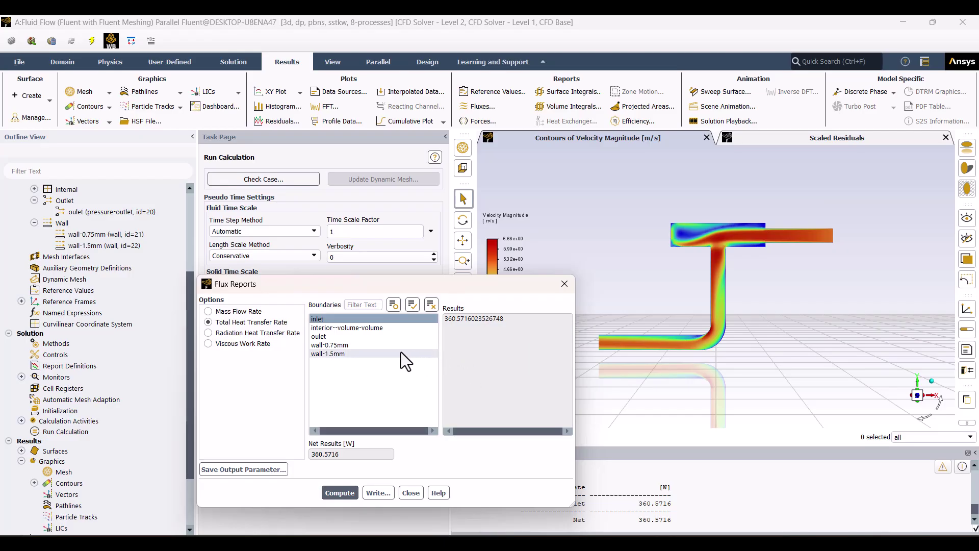
# - Add oulet and both walls to get the net heat balance (-1.55 W), then view scaled residuals
pyautogui.click(331, 339)
pyautogui.click(327, 353)
pyautogui.click(342, 497)
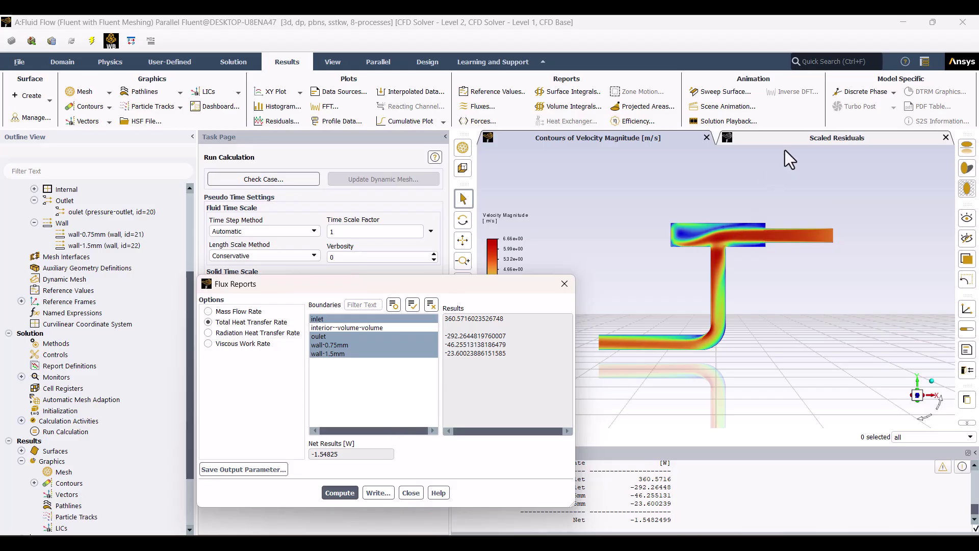
pyautogui.click(803, 136)
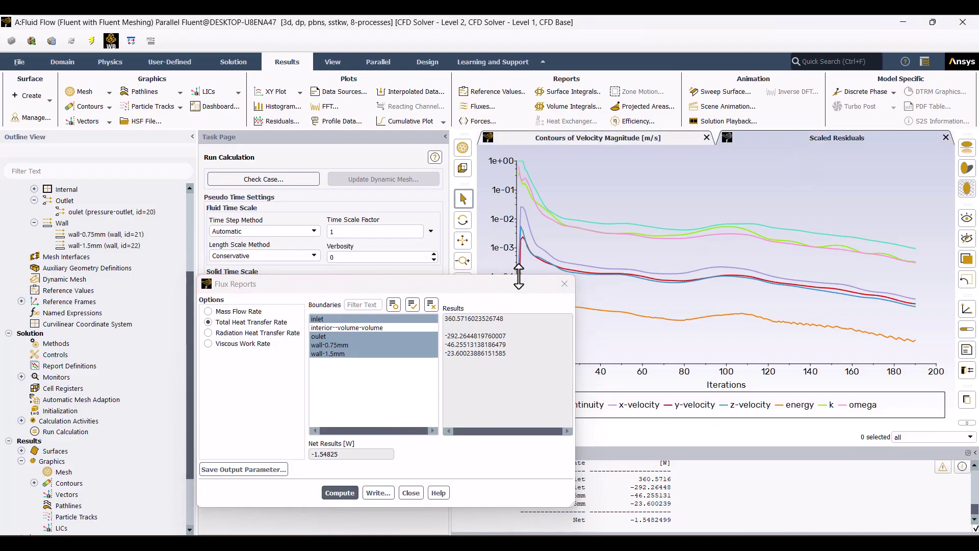
pyautogui.moveTo(516, 282); pyautogui.dragTo(411, 237)
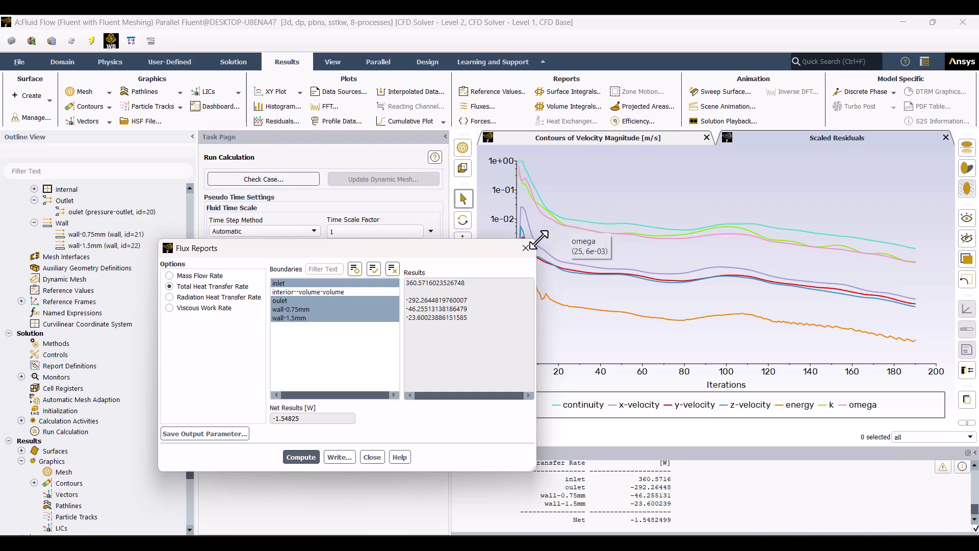
pyautogui.click(526, 249)
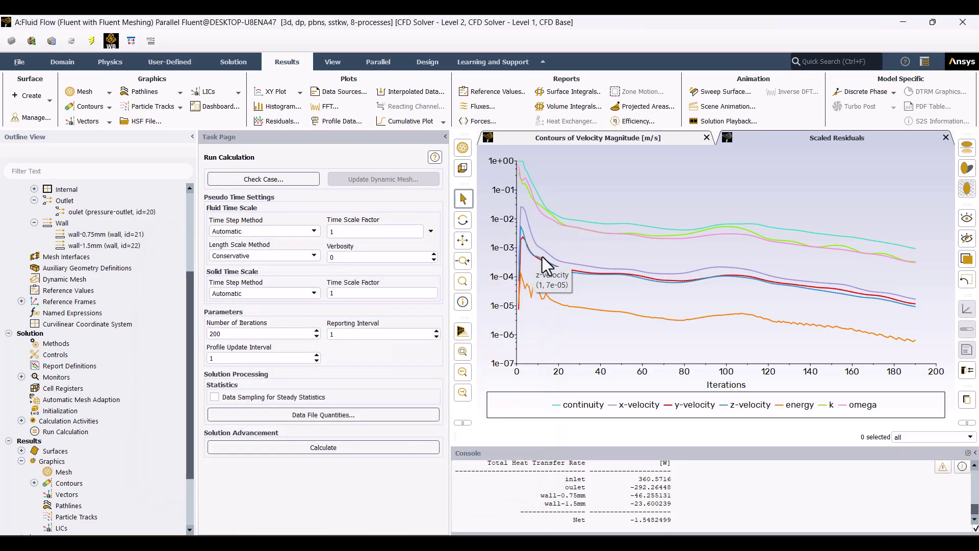
# - Set wall-0.75mm to Mixed thermal with external emissivity 0.4 and radiation temperature 22 °C
pyautogui.doubleClick(89, 237)
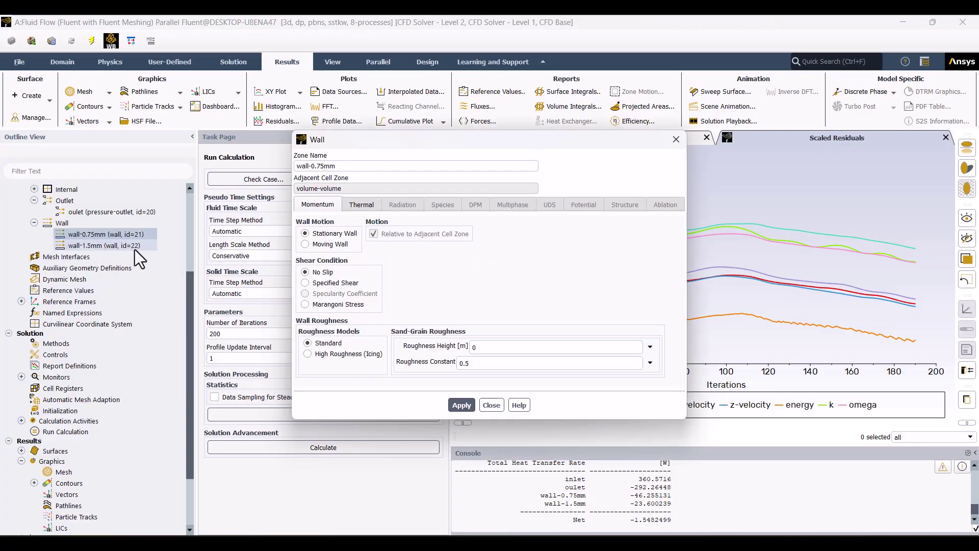
pyautogui.click(352, 205)
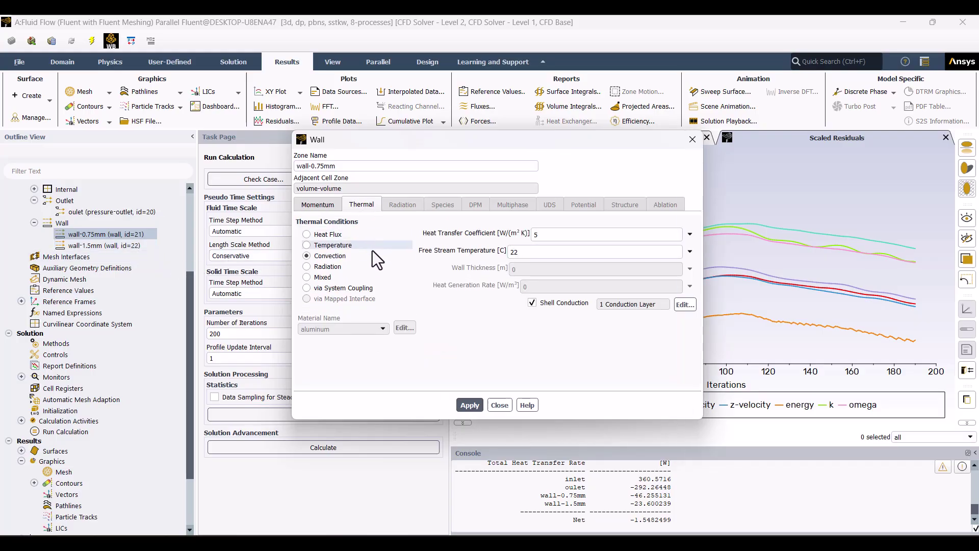
pyautogui.click(347, 280)
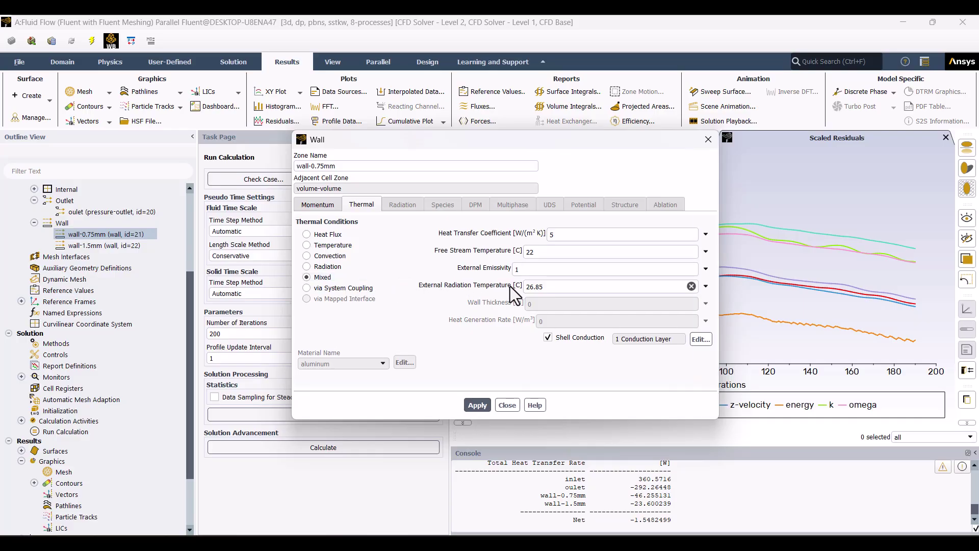
pyautogui.doubleClick(530, 271)
pyautogui.write('0.4')
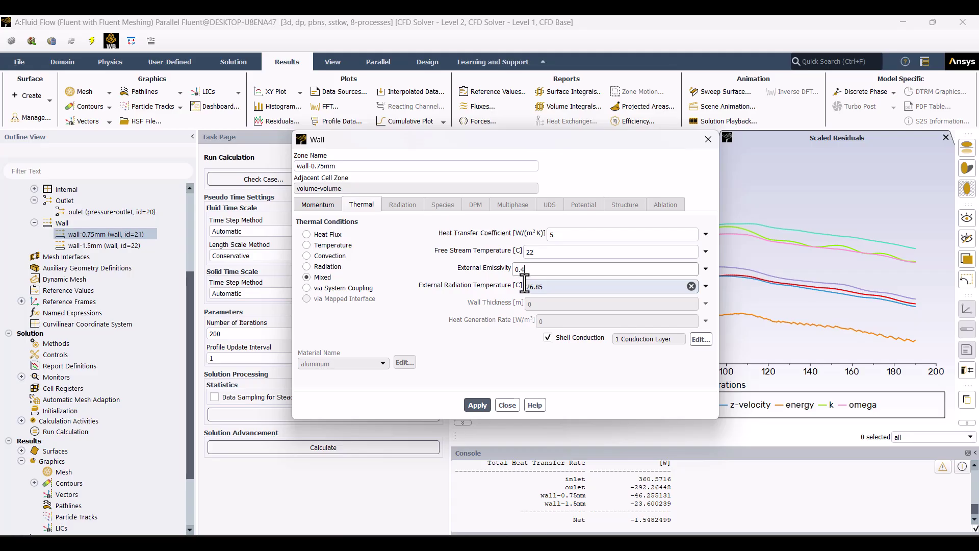
pyautogui.doubleClick(555, 286)
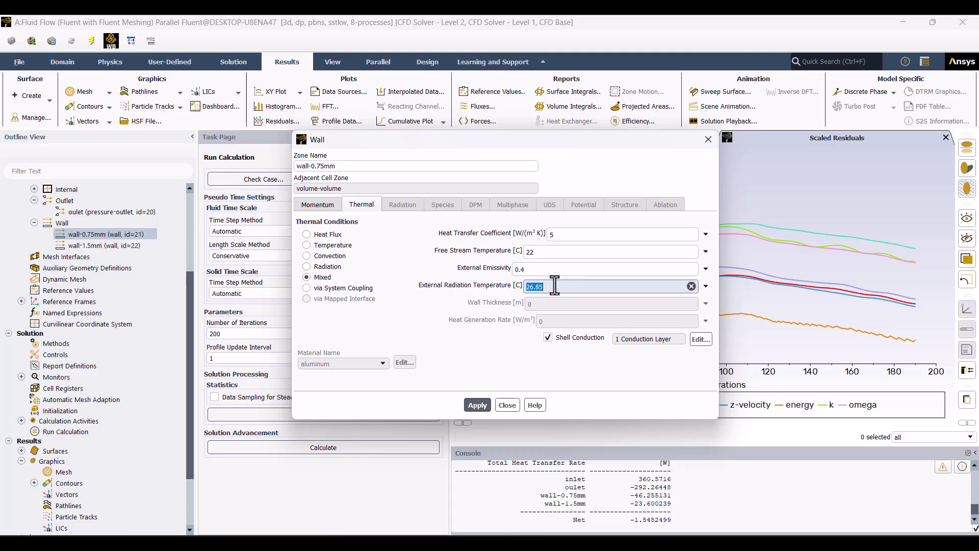
pyautogui.write('22')
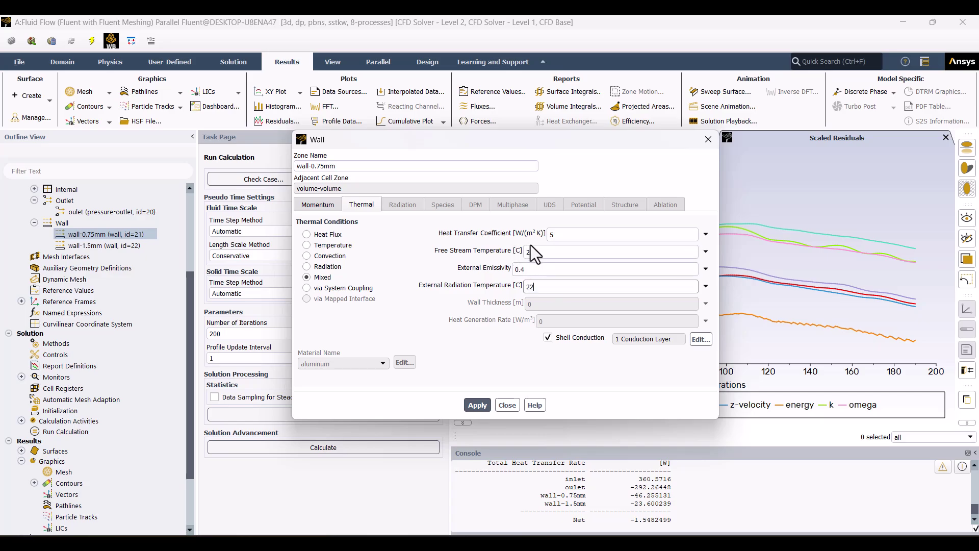
pyautogui.click(477, 405)
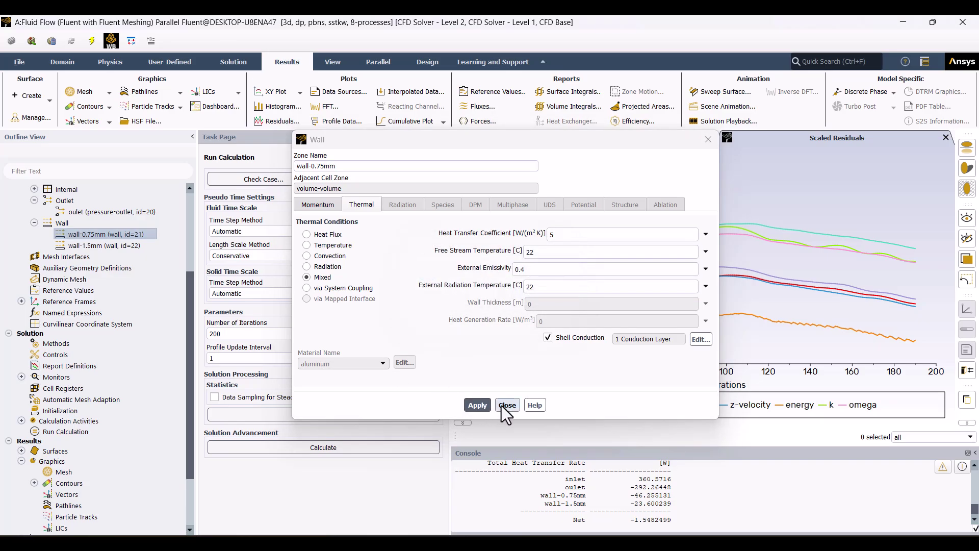
pyautogui.click(501, 406)
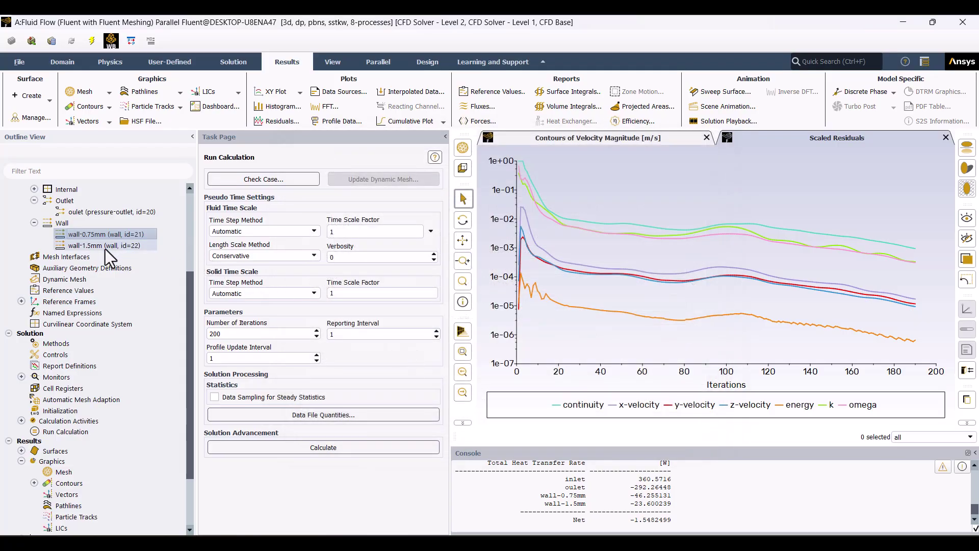
# - Set wall-1.5mm thermal condition to Mixed with external emissivity 0.4 and radiation temperature 22
pyautogui.click(103, 247)
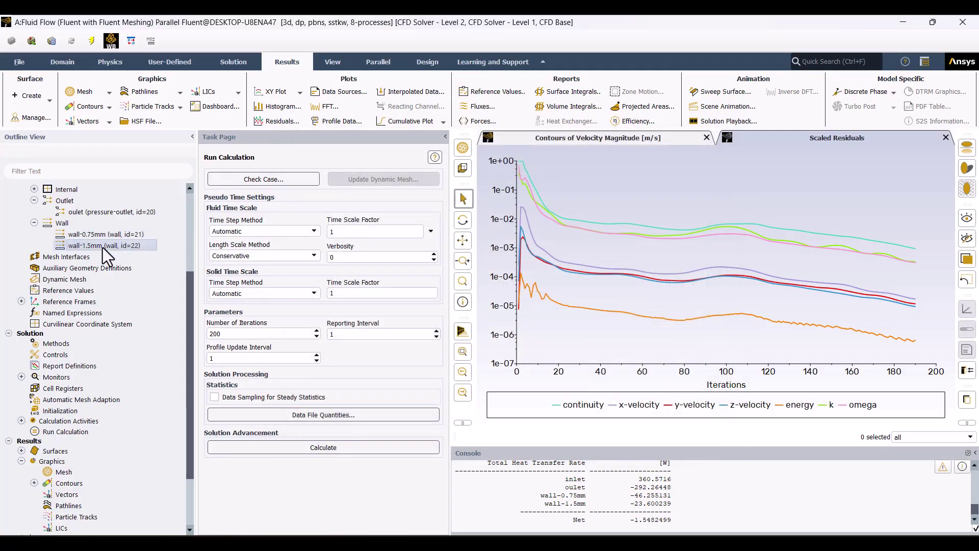
pyautogui.doubleClick(103, 247)
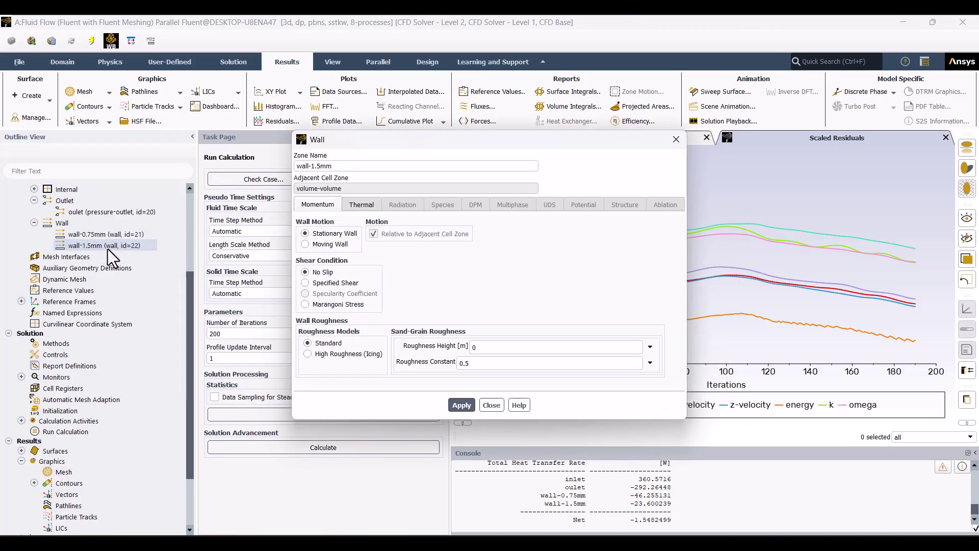
pyautogui.click(353, 206)
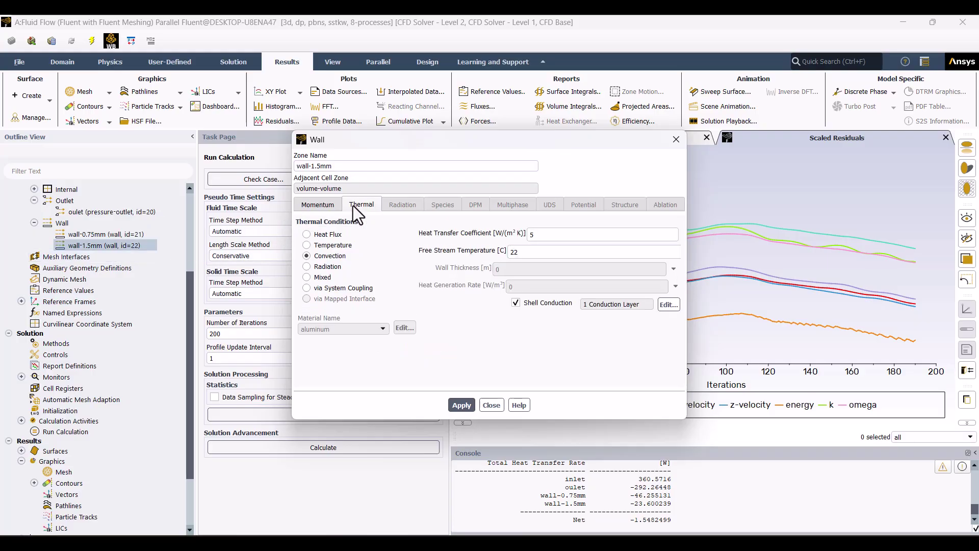
pyautogui.click(331, 276)
pyautogui.doubleClick(553, 276)
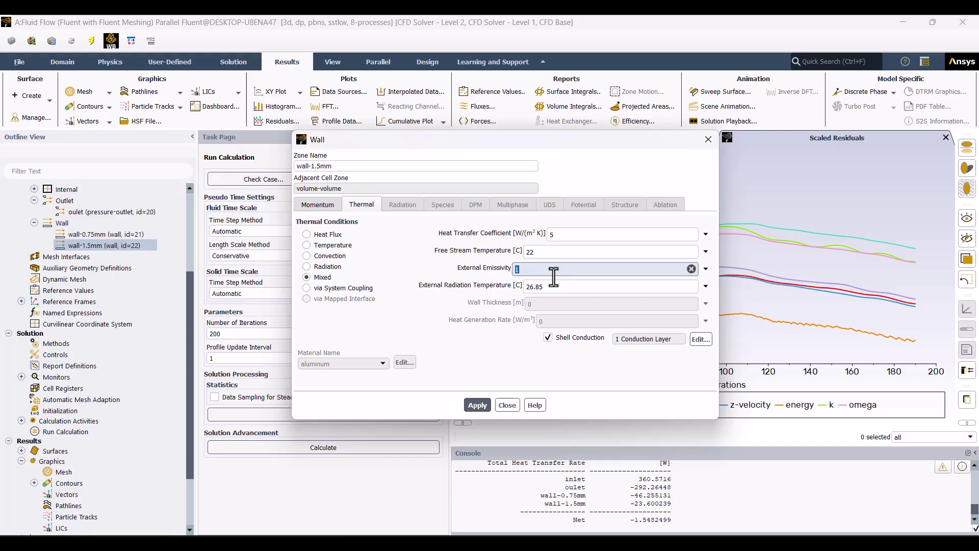
pyautogui.write('0.')
pyautogui.write('4')
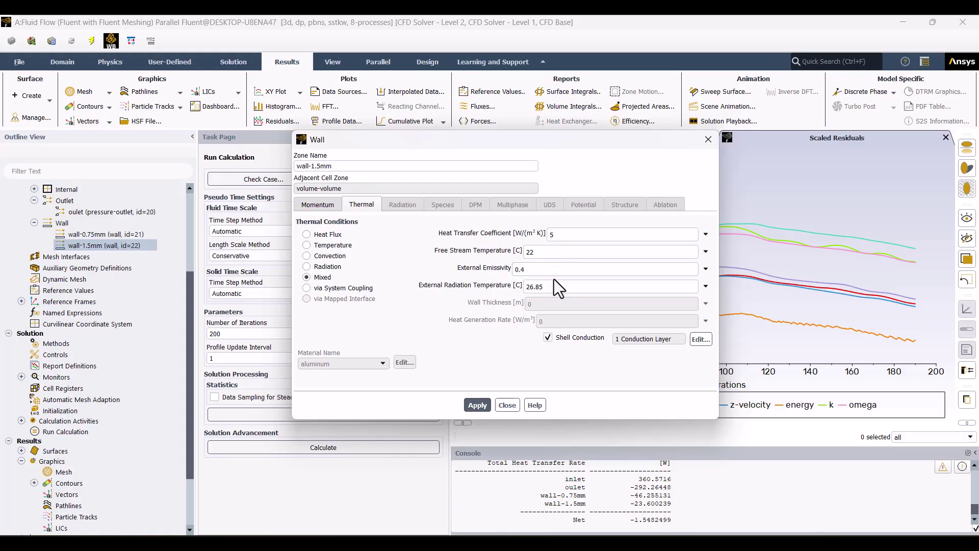
pyautogui.doubleClick(555, 286)
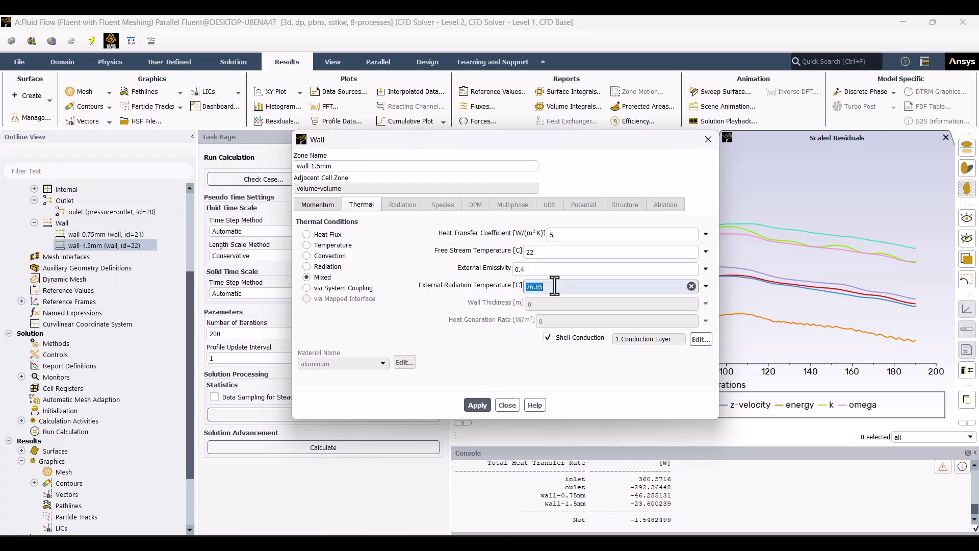
pyautogui.write('22')
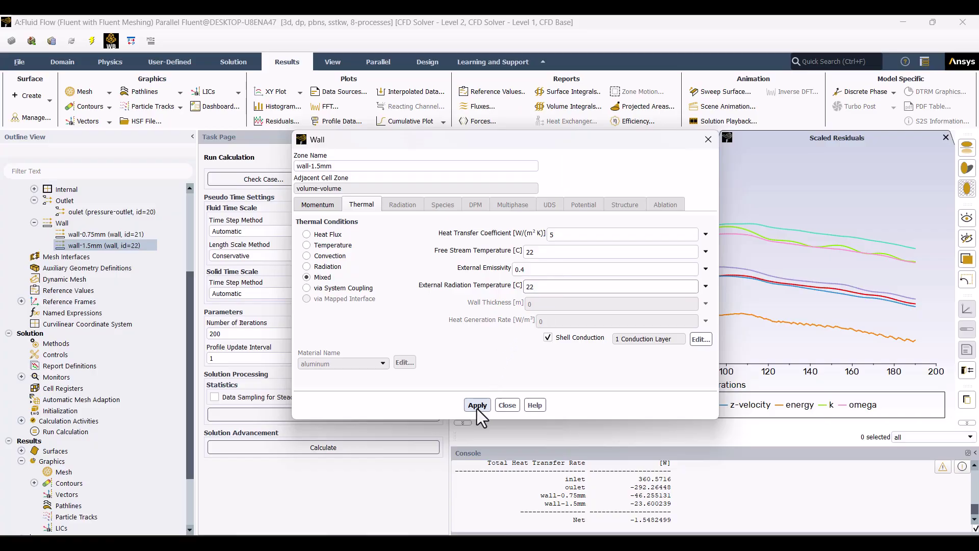
pyautogui.click(477, 406)
pyautogui.click(506, 404)
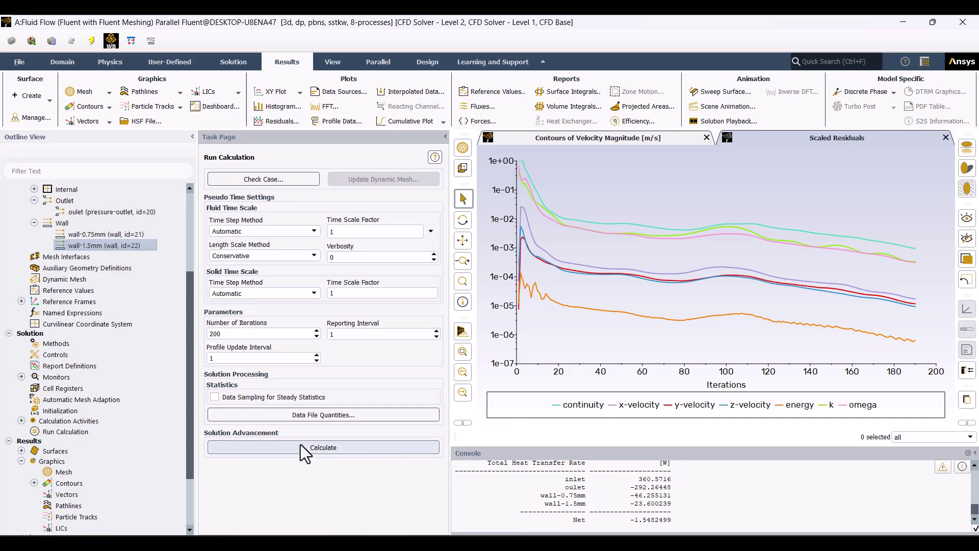
# - Reinitialize the solution with values computed from the inlet, confirming the overwrite
pyautogui.click(60, 411)
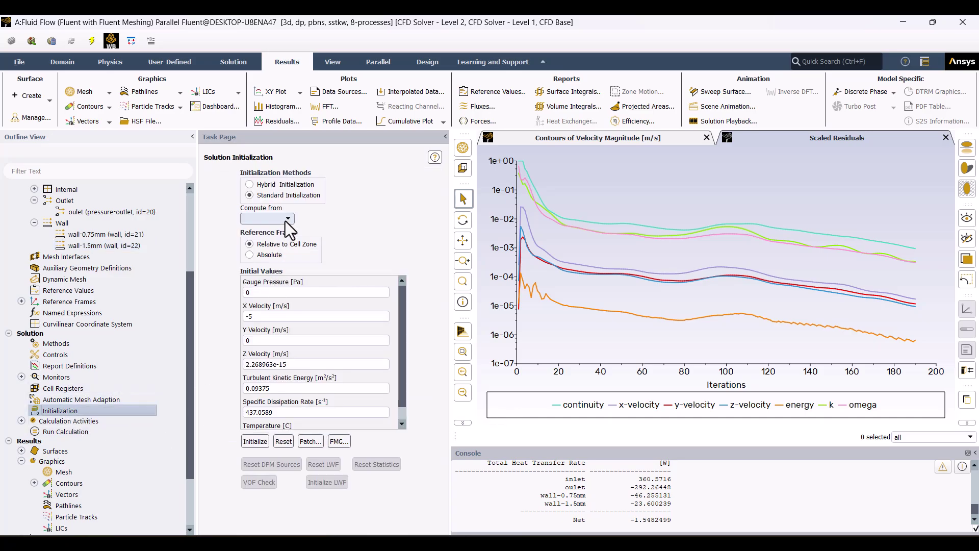
pyautogui.click(286, 222)
pyautogui.click(275, 239)
pyautogui.click(254, 441)
pyautogui.click(65, 432)
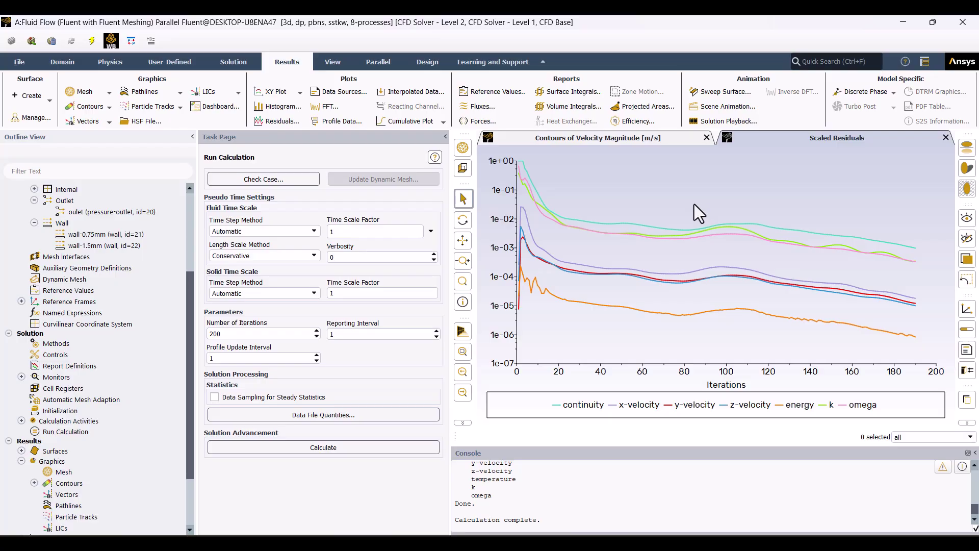
# - Compute Mass Flow Rate and Total Heat Transfer Rate flux reports, netting about -1.81 W
pyautogui.click(479, 105)
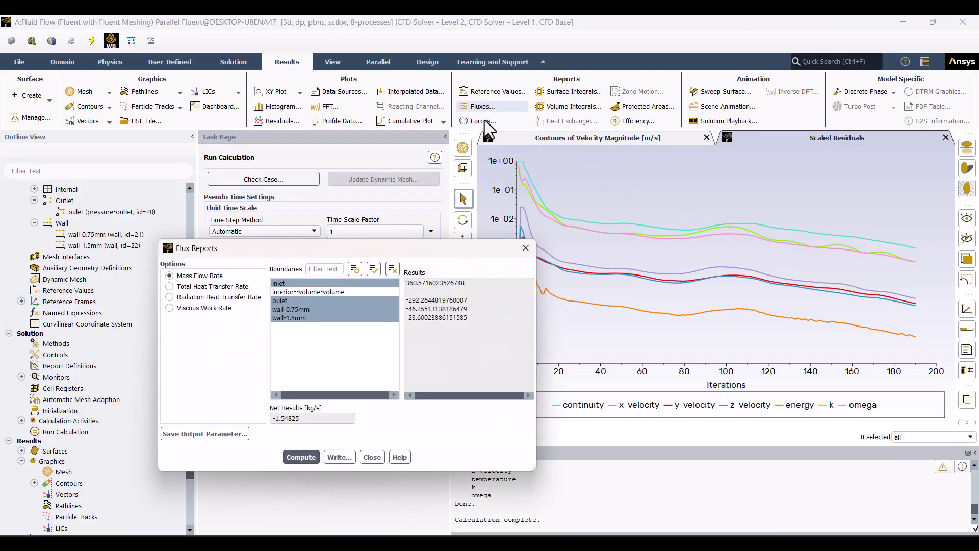
pyautogui.click(295, 457)
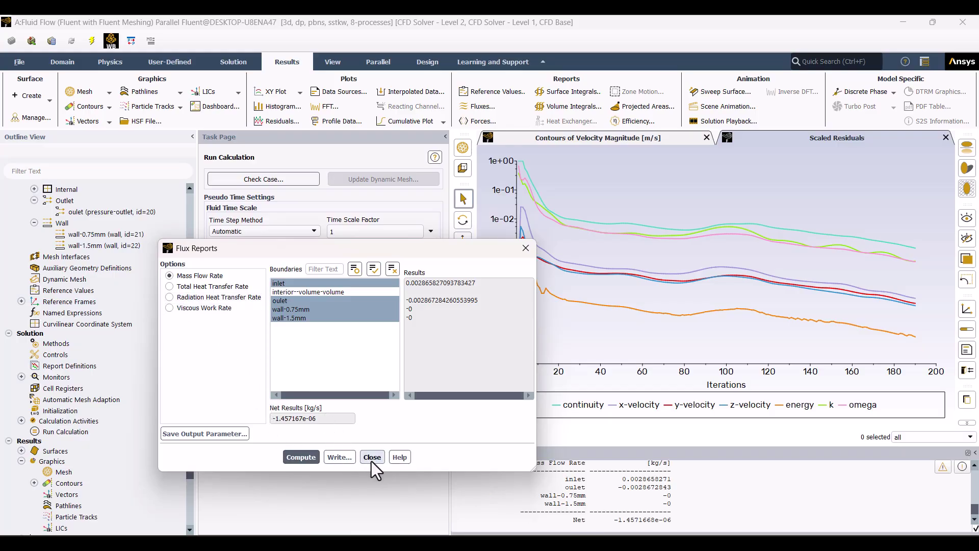
pyautogui.click(208, 290)
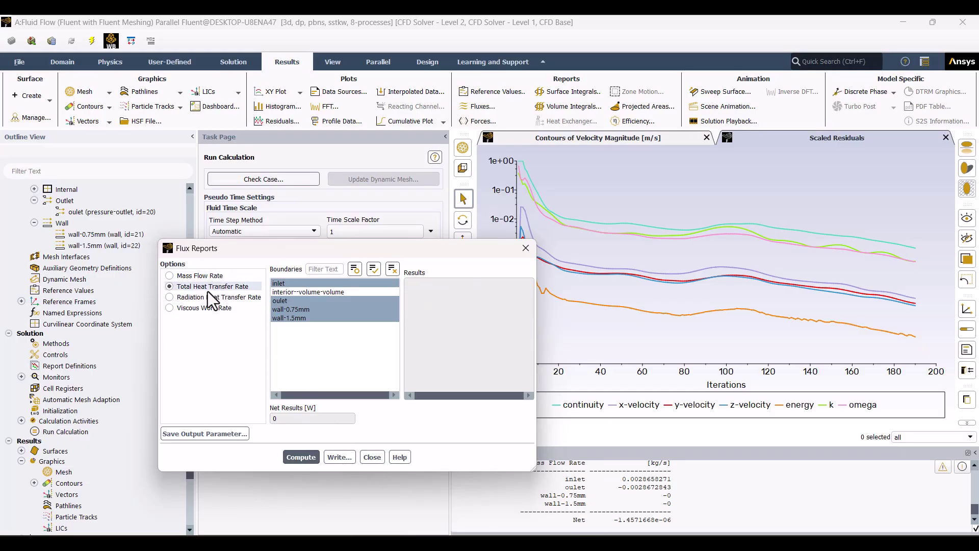
pyautogui.click(300, 459)
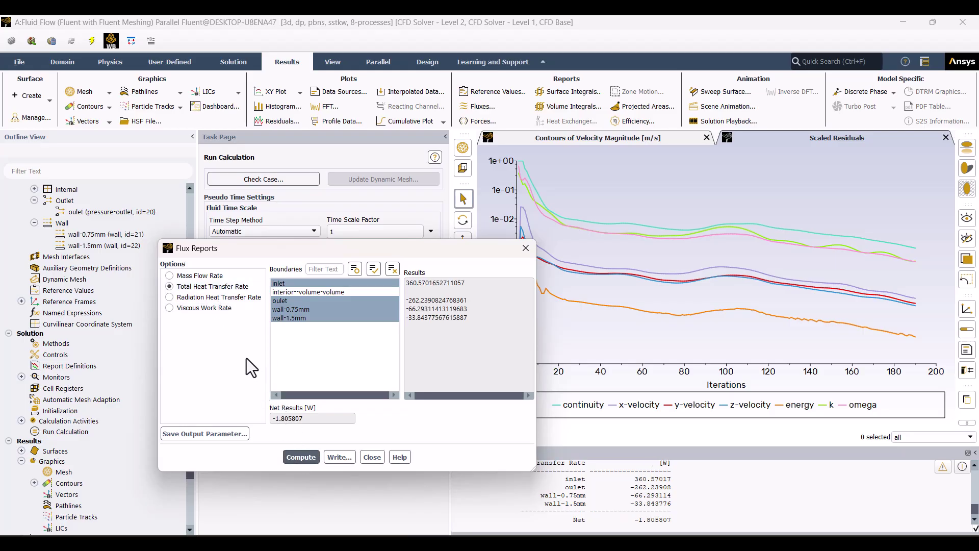